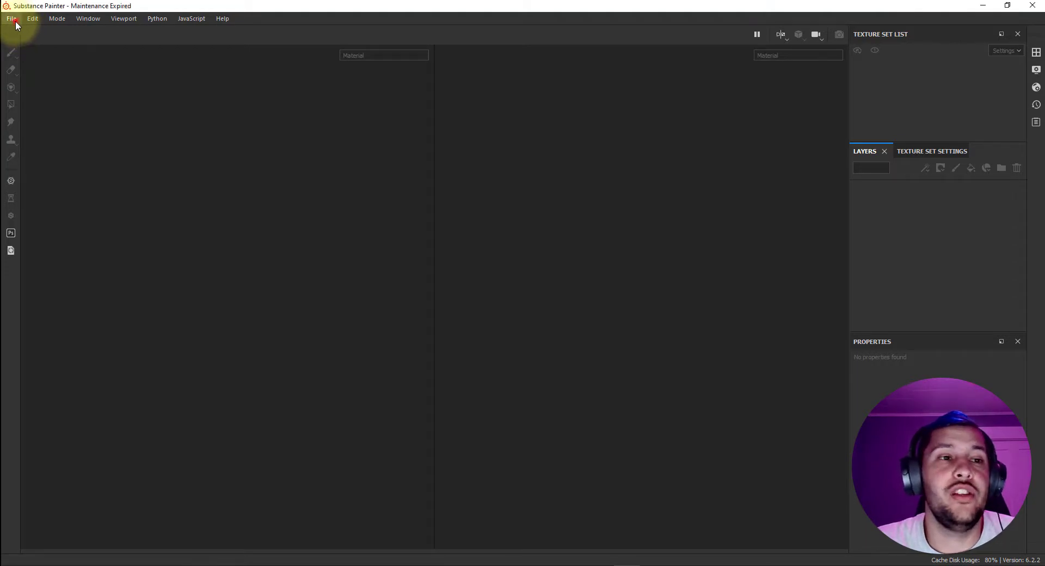
Step: Create a new project from the Piano mesh with the PBR - Metallic Roughness template at 1024 document resolution
{"action": "left_click", "coordinate": [12, 20]}
{"action": "left_click", "coordinate": [18, 32]}
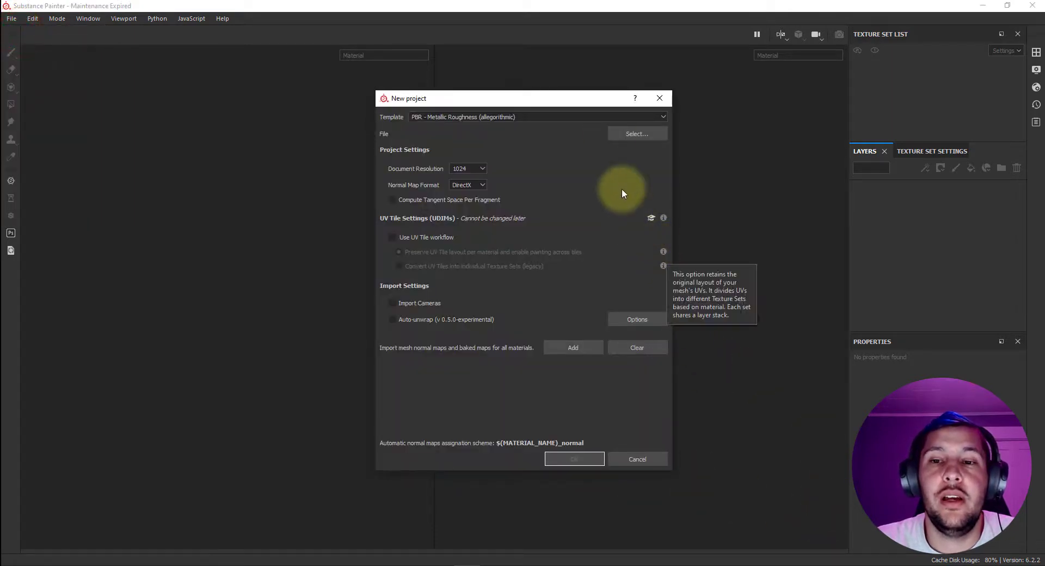
{"action": "left_click", "coordinate": [622, 132]}
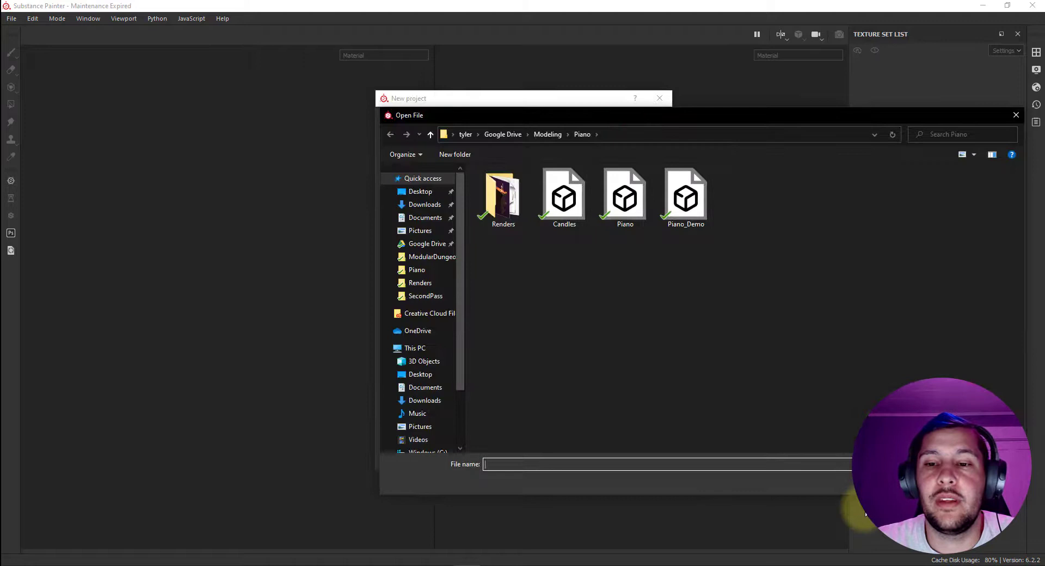
{"action": "left_click", "coordinate": [640, 217]}
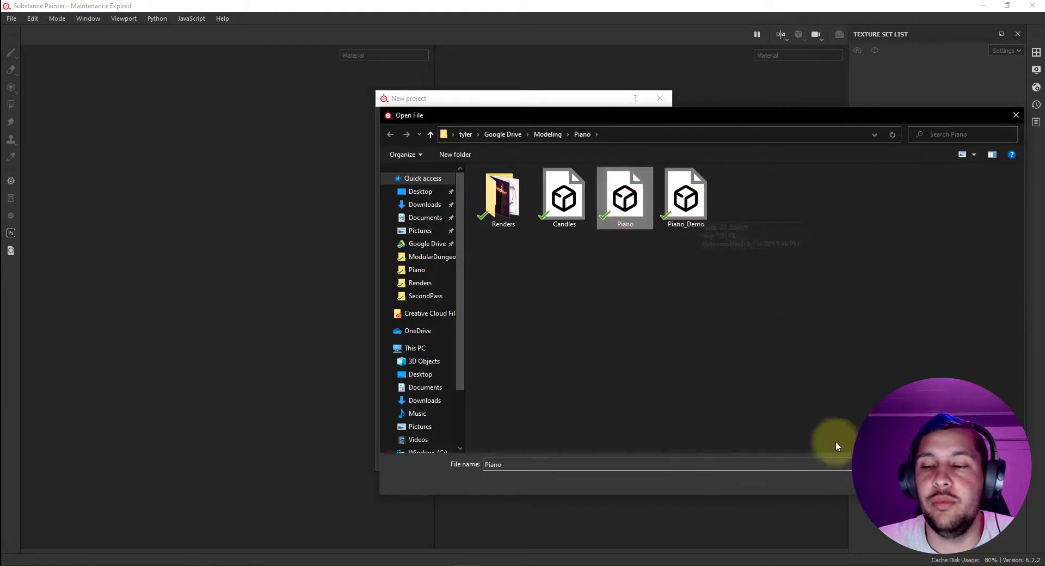
{"action": "left_click", "coordinate": [939, 480]}
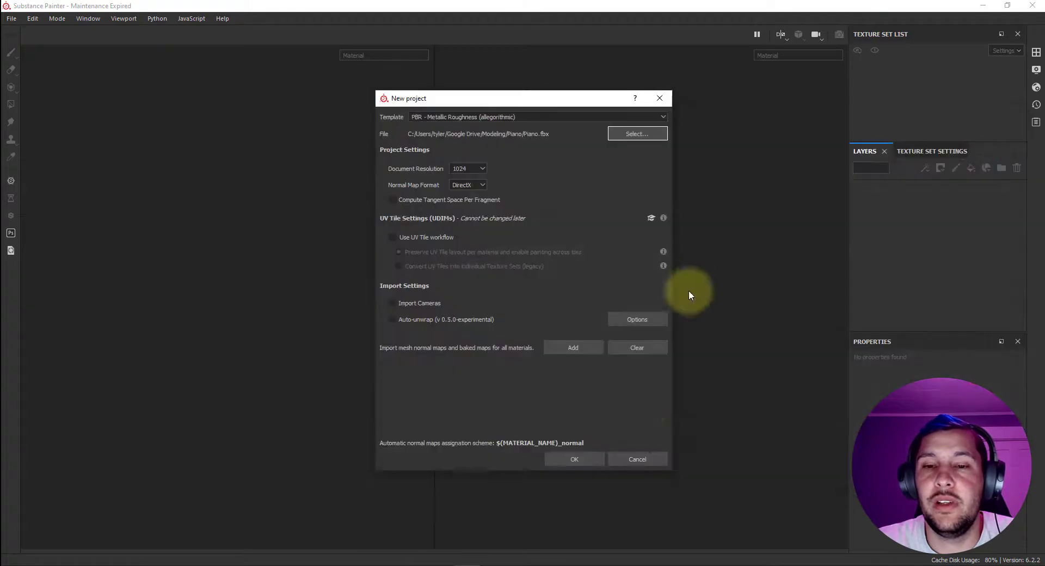
{"action": "left_click", "coordinate": [585, 459]}
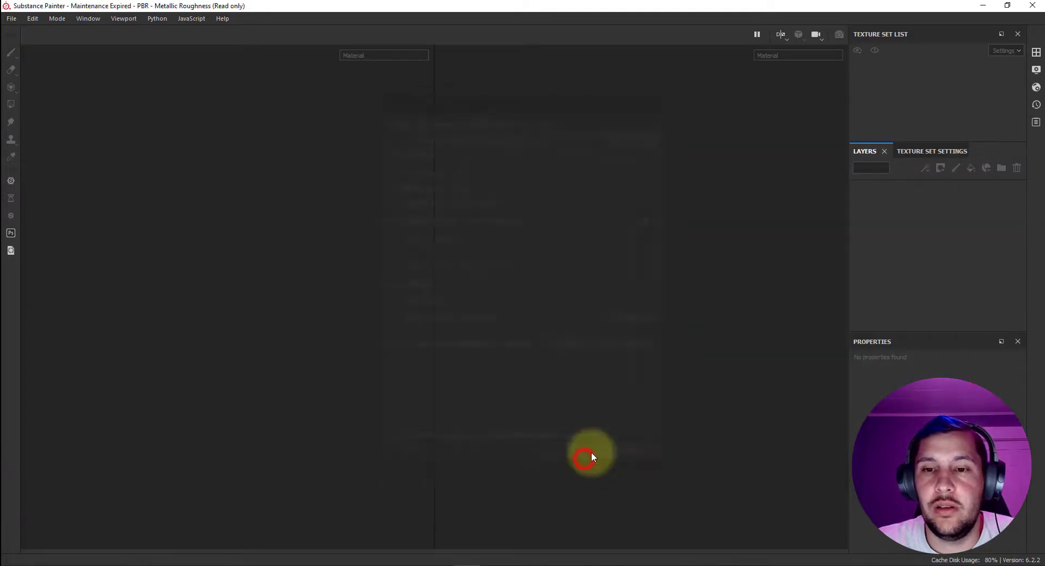
Step: Examine the piano and stool model from several angles together with its UV layout
{"action": "scroll", "coordinate": [691, 391], "scroll_direction": "down", "scroll_amount": 4}
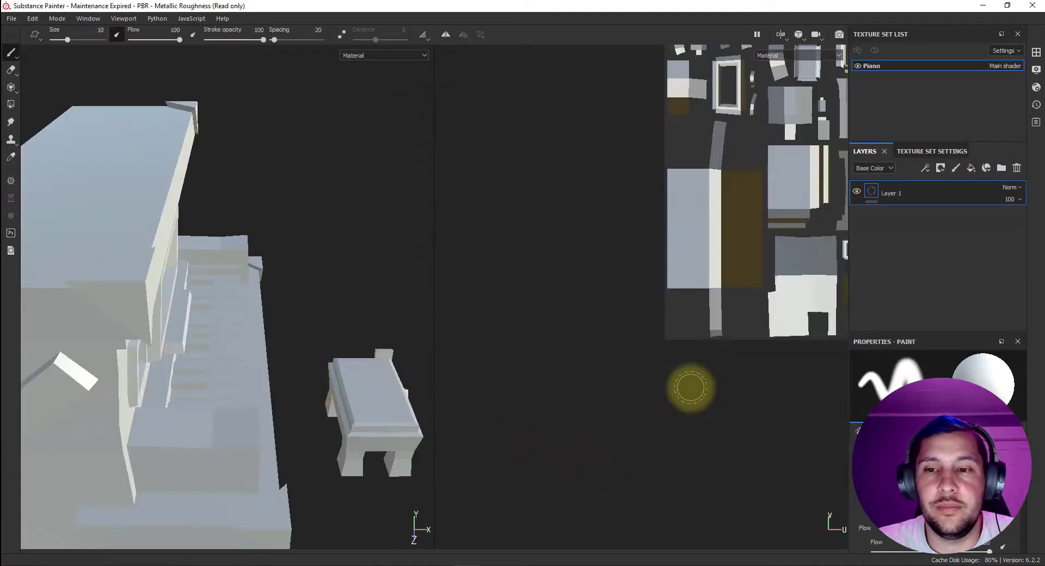
{"action": "middle_click_drag", "start_coordinate": [741, 381], "coordinate": [676, 370], "text": "alt"}
{"action": "scroll", "coordinate": [677, 367], "scroll_direction": "up", "scroll_amount": 3}
{"action": "middle_click_drag", "start_coordinate": [665, 336], "coordinate": [647, 353], "text": "alt"}
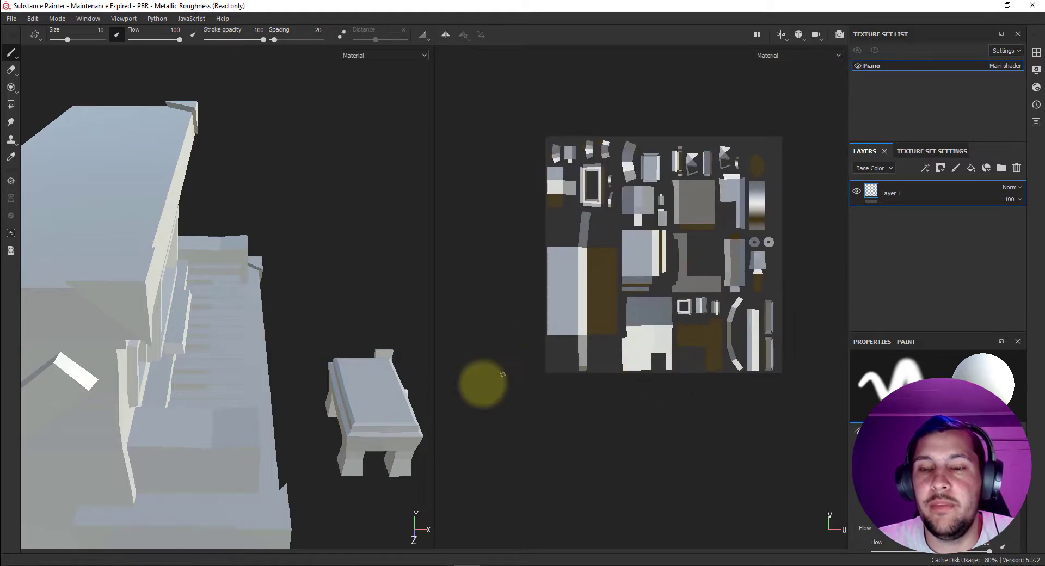
{"action": "left_click_drag", "start_coordinate": [366, 381], "coordinate": [351, 363], "text": "alt"}
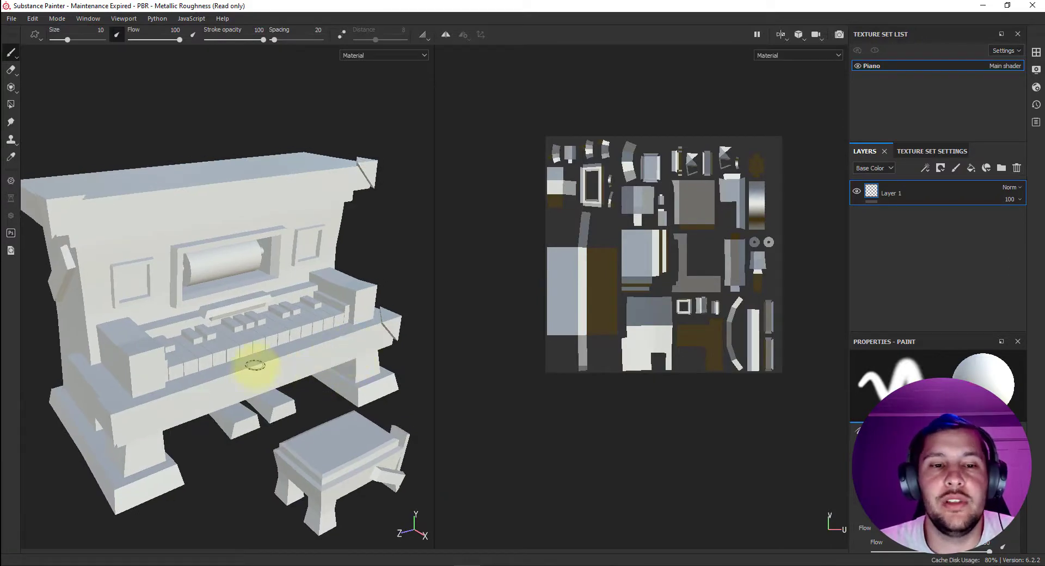
{"action": "scroll", "coordinate": [254, 383], "scroll_direction": "down", "scroll_amount": 2}
{"action": "middle_click_drag", "start_coordinate": [228, 374], "coordinate": [224, 337], "text": "alt"}
{"action": "left_click_drag", "start_coordinate": [219, 366], "coordinate": [402, 348], "text": "alt"}
{"action": "middle_click_drag", "start_coordinate": [243, 364], "coordinate": [294, 343], "text": "alt"}
{"action": "left_click_drag", "start_coordinate": [254, 353], "coordinate": [285, 337], "text": "alt"}
{"action": "middle_click_drag", "start_coordinate": [285, 337], "coordinate": [419, 326], "text": "alt"}
{"action": "left_click_drag", "start_coordinate": [243, 342], "coordinate": [437, 348], "text": "alt"}
{"action": "left_click_drag", "start_coordinate": [244, 343], "coordinate": [365, 355], "text": "alt"}
{"action": "middle_click_drag", "start_coordinate": [283, 359], "coordinate": [264, 251], "text": "alt"}
{"action": "left_click_drag", "start_coordinate": [277, 281], "coordinate": [303, 295], "text": "alt"}
{"action": "scroll", "coordinate": [303, 294], "scroll_direction": "down", "scroll_amount": 3}
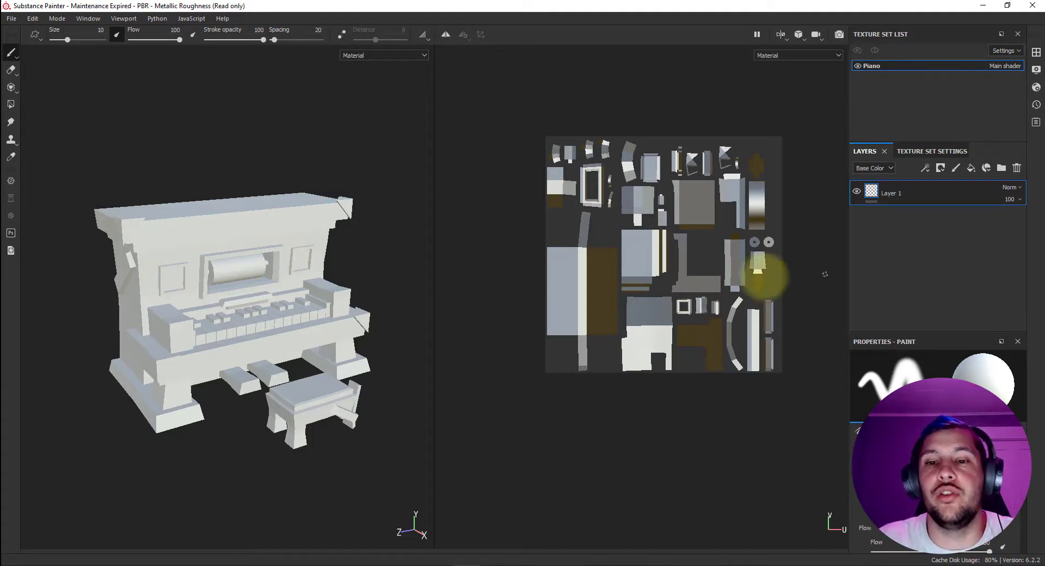
{"action": "scroll", "coordinate": [321, 285], "scroll_direction": "up", "scroll_amount": 2}
{"action": "scroll", "coordinate": [319, 285], "scroll_direction": "up", "scroll_amount": 1}
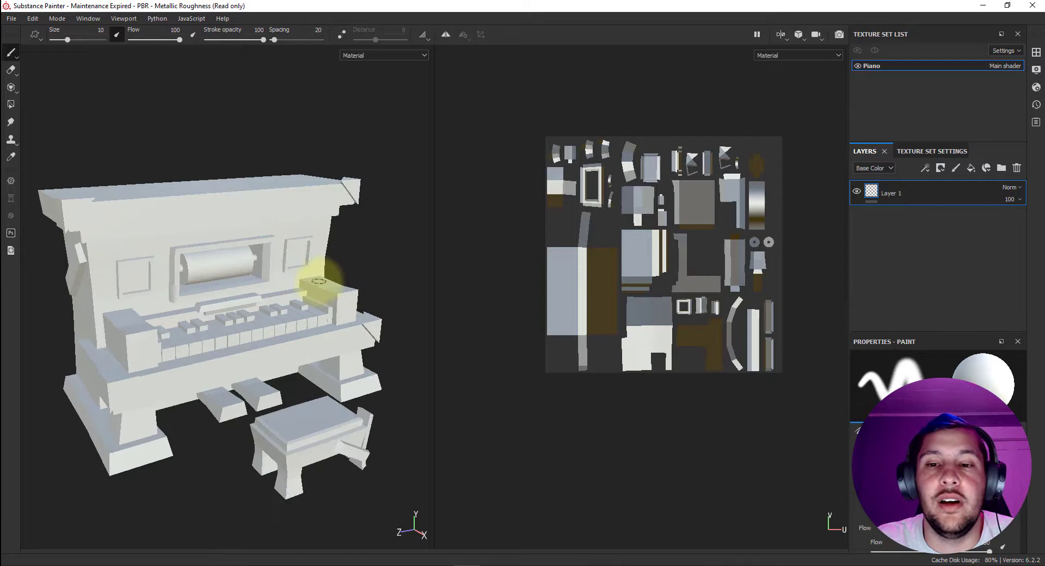
{"action": "middle_click_drag", "start_coordinate": [311, 265], "coordinate": [330, 243], "text": "alt"}
{"action": "left_click_drag", "start_coordinate": [329, 236], "coordinate": [350, 226], "text": "alt"}
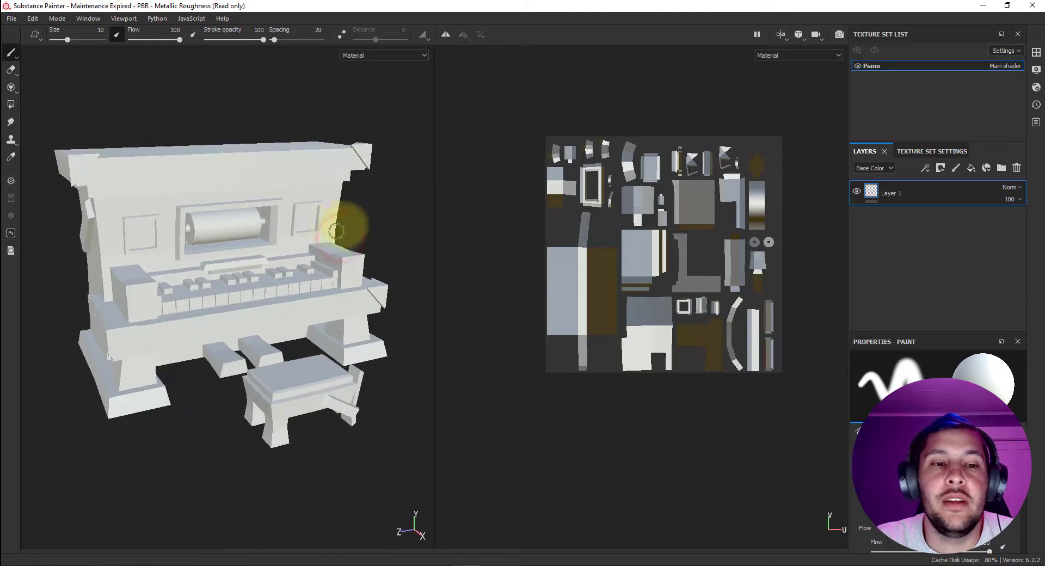
Step: Replace the default paint layer with a fill layer and set its base colour to dark brown
{"action": "left_click", "coordinate": [1016, 168]}
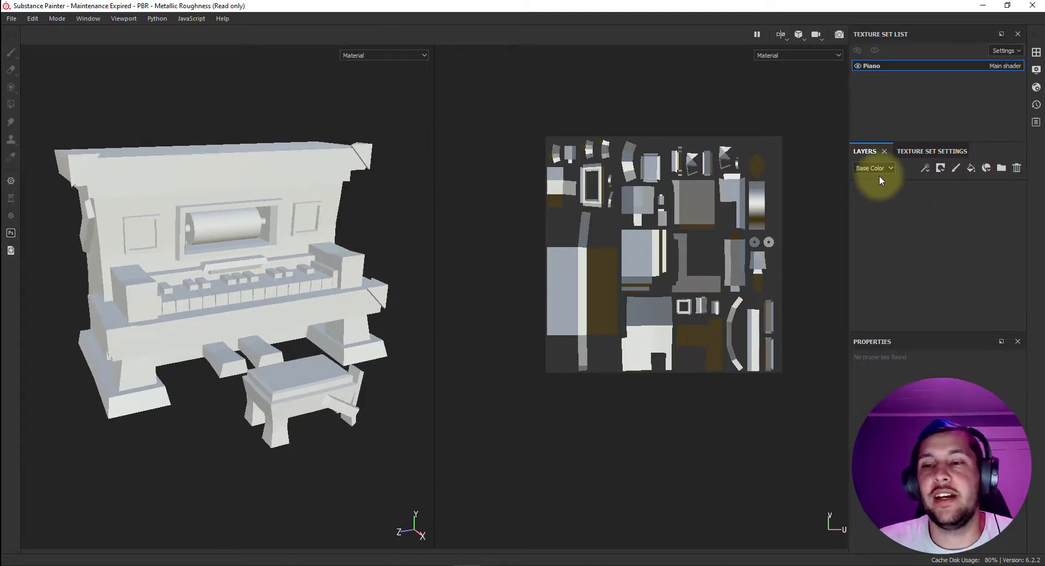
{"action": "left_click", "coordinate": [970, 168]}
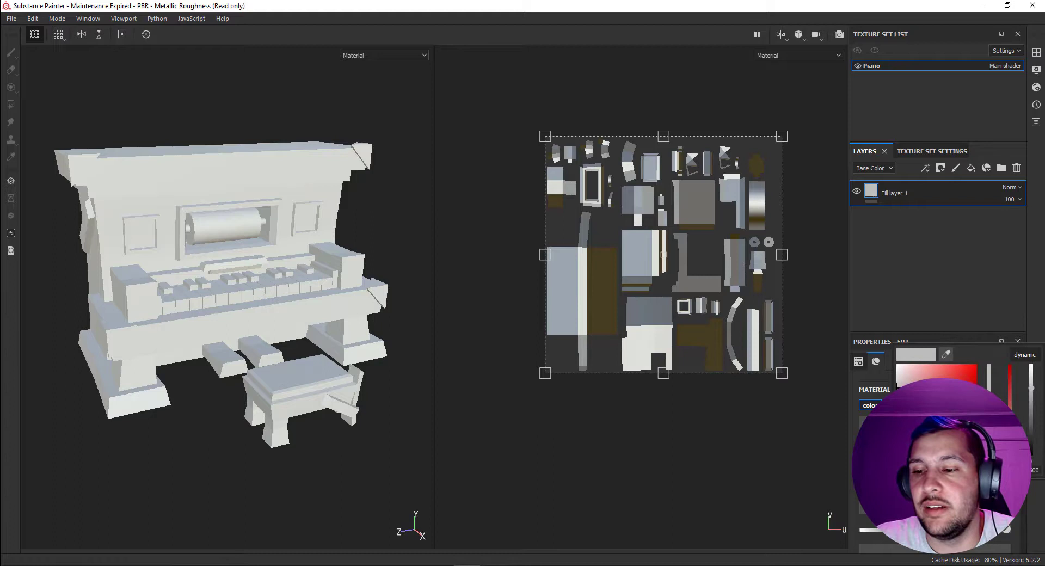
{"action": "left_click", "coordinate": [928, 428]}
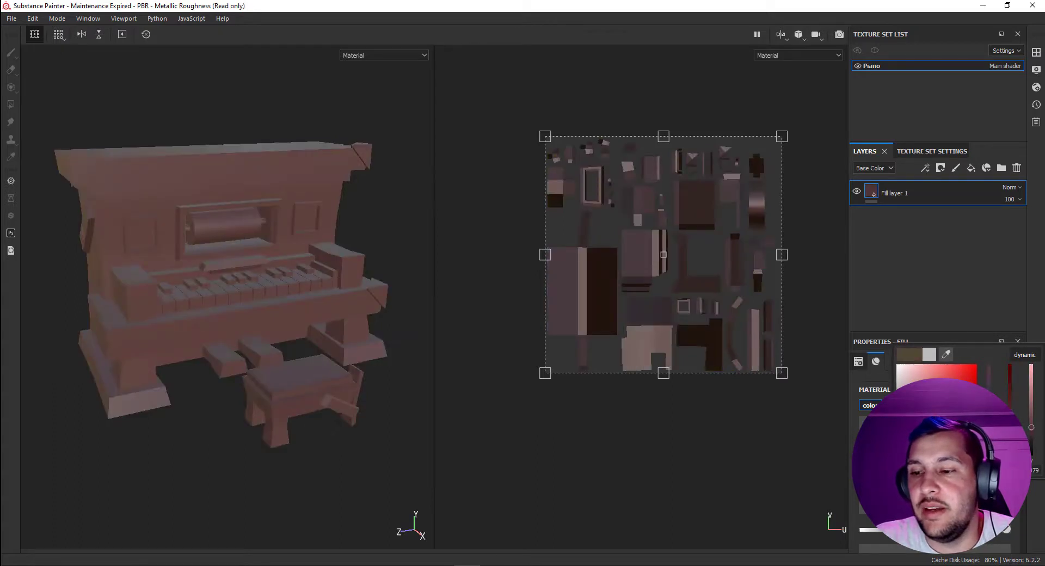
{"action": "left_click", "coordinate": [988, 440]}
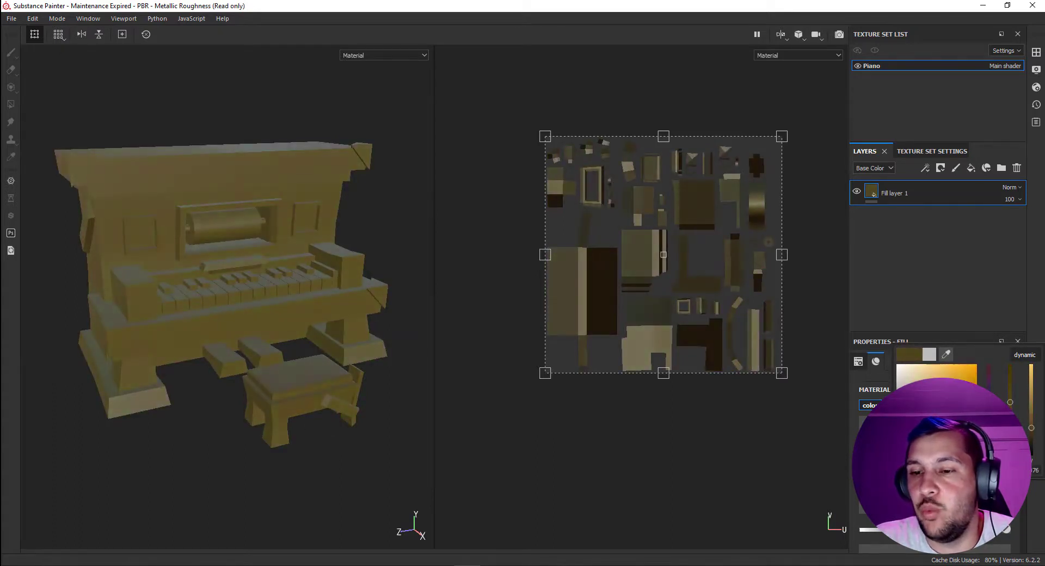
{"action": "left_click", "coordinate": [937, 241]}
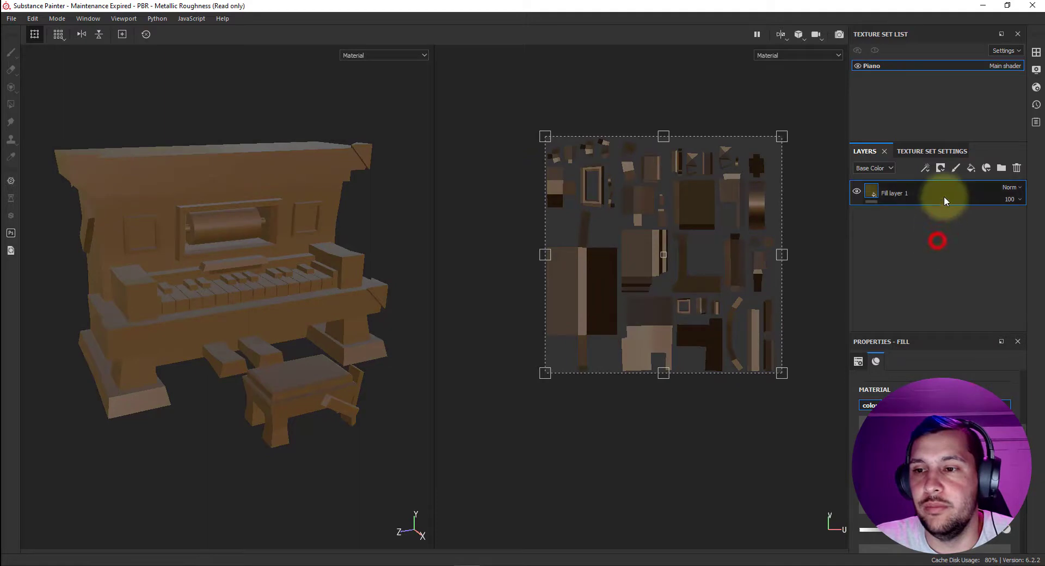
Step: Duplicate the dark brown fill layer and give the copy a lighter orange-brown base colour
{"action": "left_click", "coordinate": [972, 168]}
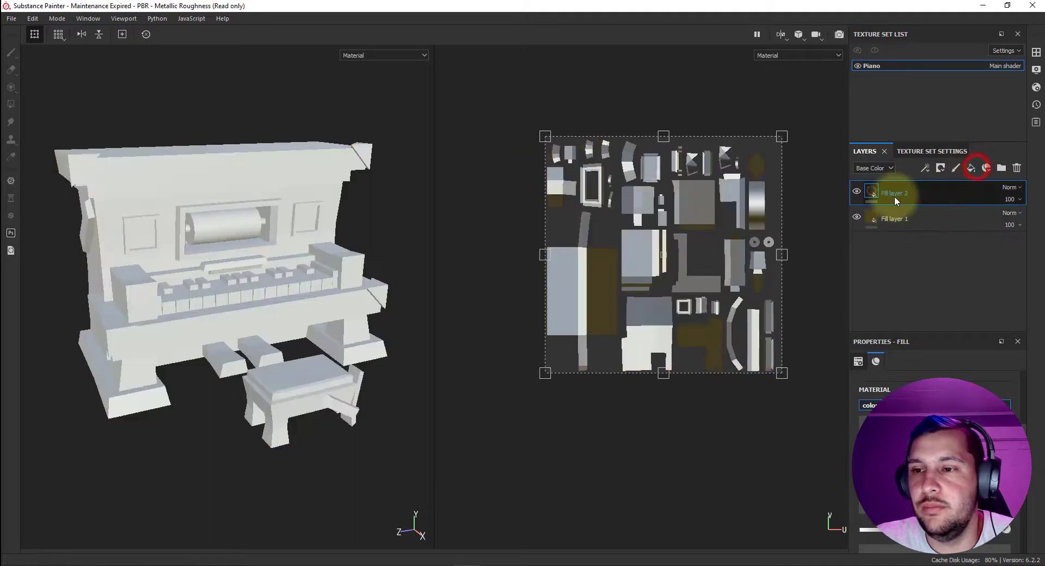
{"action": "left_click", "coordinate": [1017, 169]}
{"action": "left_click", "coordinate": [936, 197]}
{"action": "key", "text": "ctrl+d"}
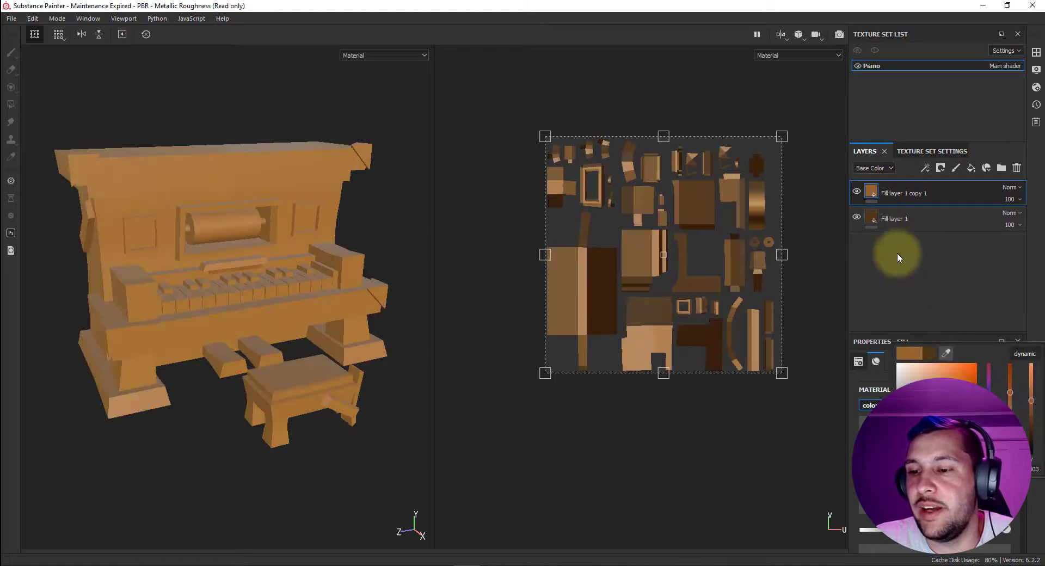
Step: Add a black mask to the lighter fill layer and fill the mask with Anisotropic Noise
{"action": "left_click", "coordinate": [868, 195]}
{"action": "right_click", "coordinate": [870, 191]}
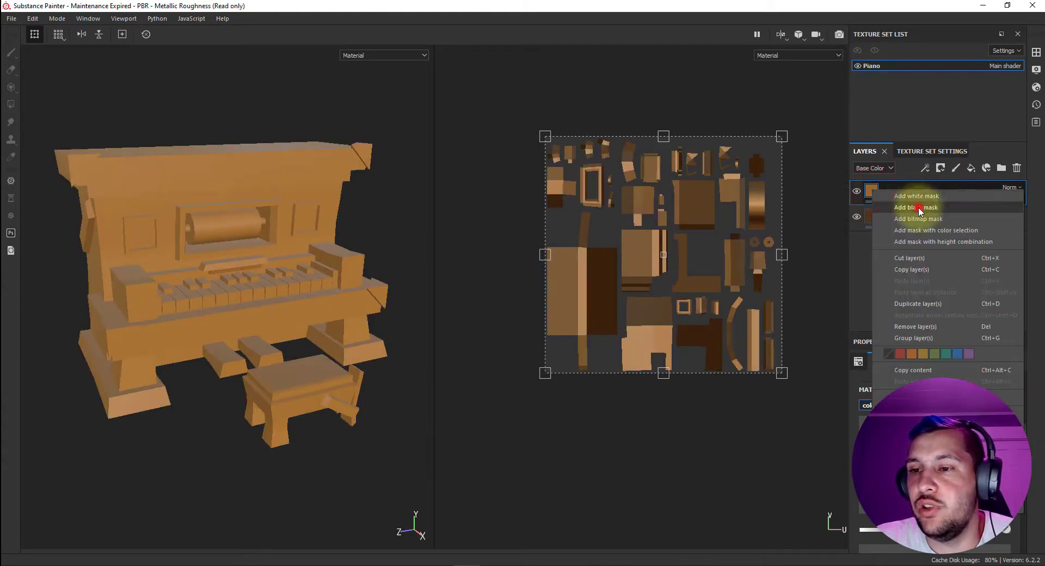
{"action": "left_click", "coordinate": [918, 208]}
{"action": "right_click", "coordinate": [891, 193]}
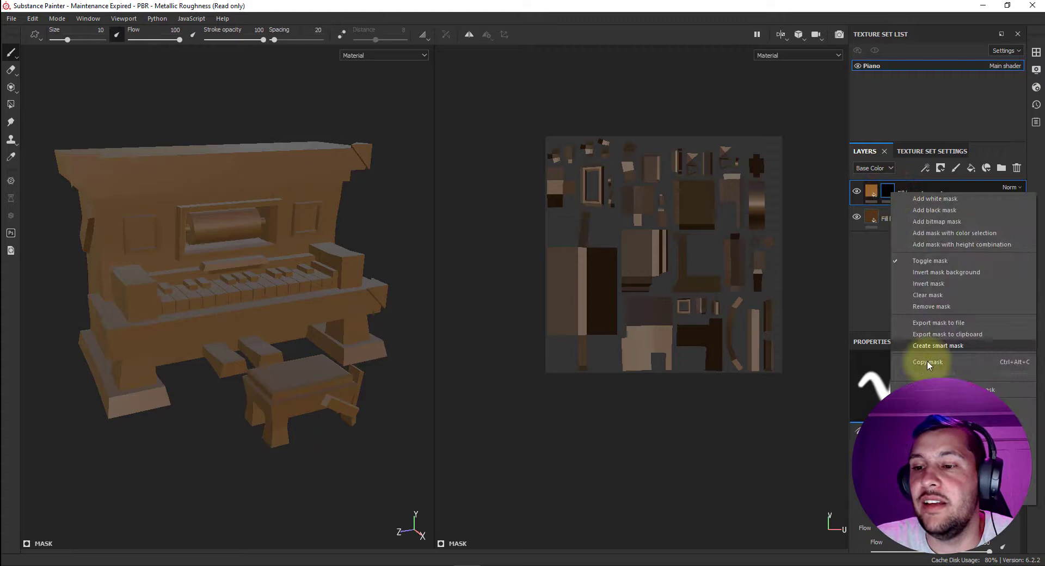
{"action": "left_click", "coordinate": [931, 433]}
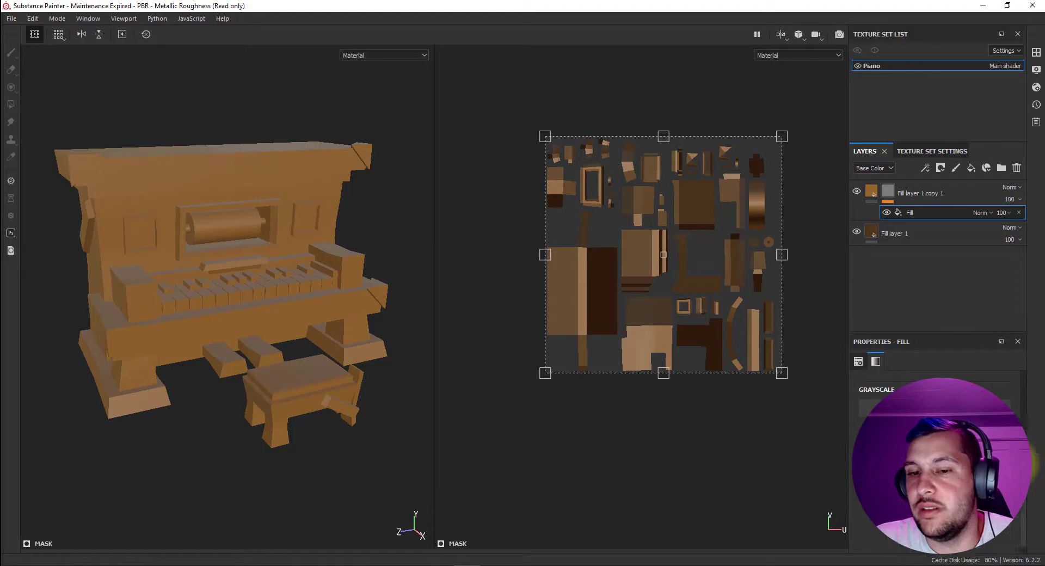
{"action": "left_click", "coordinate": [1014, 462]}
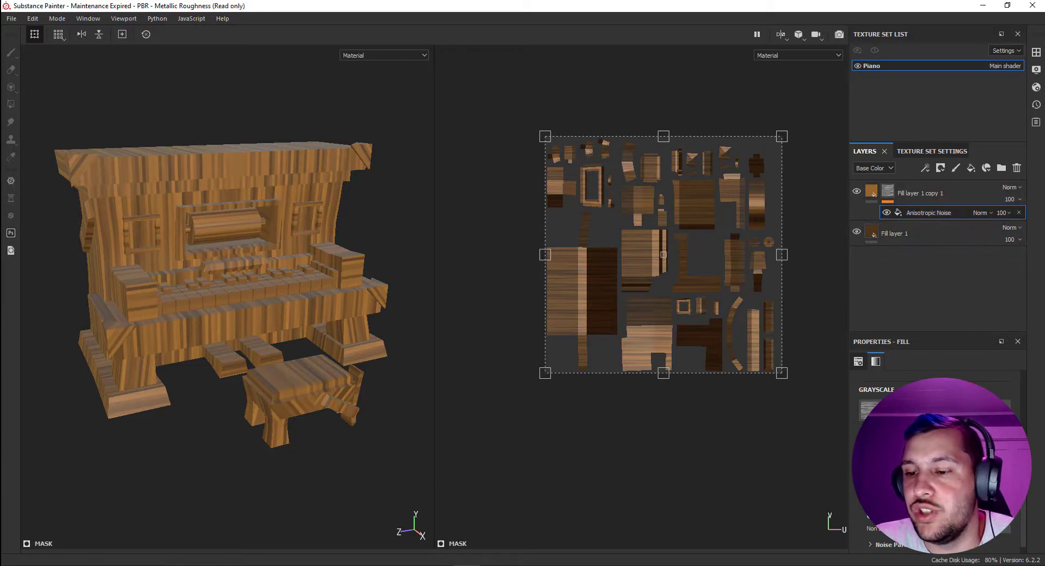
Step: Try a Blur Slope filter on the lighter layer's mask and remove it
{"action": "right_click", "coordinate": [888, 191]}
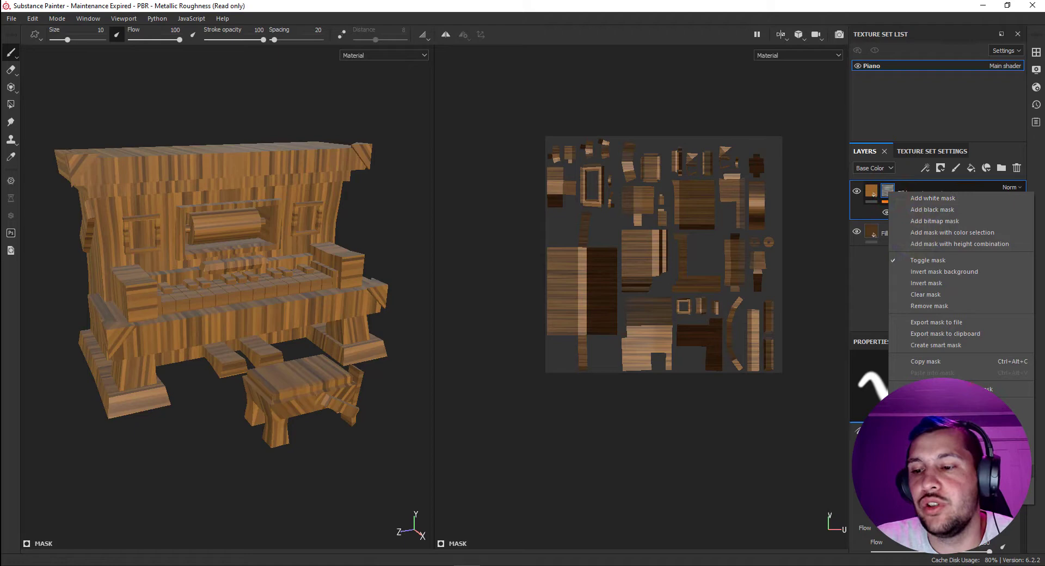
{"action": "left_click", "coordinate": [925, 451]}
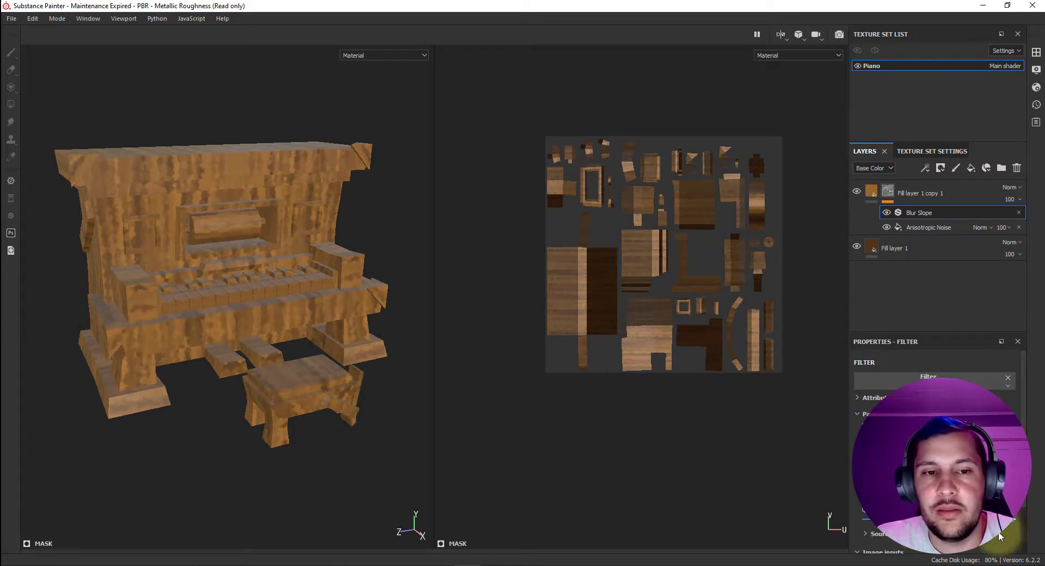
{"action": "left_click", "coordinate": [1017, 212]}
Step: Try a Blur Directional filter over the mask's Anisotropic Noise and delete it
{"action": "left_click", "coordinate": [888, 191]}
{"action": "right_click", "coordinate": [898, 194]}
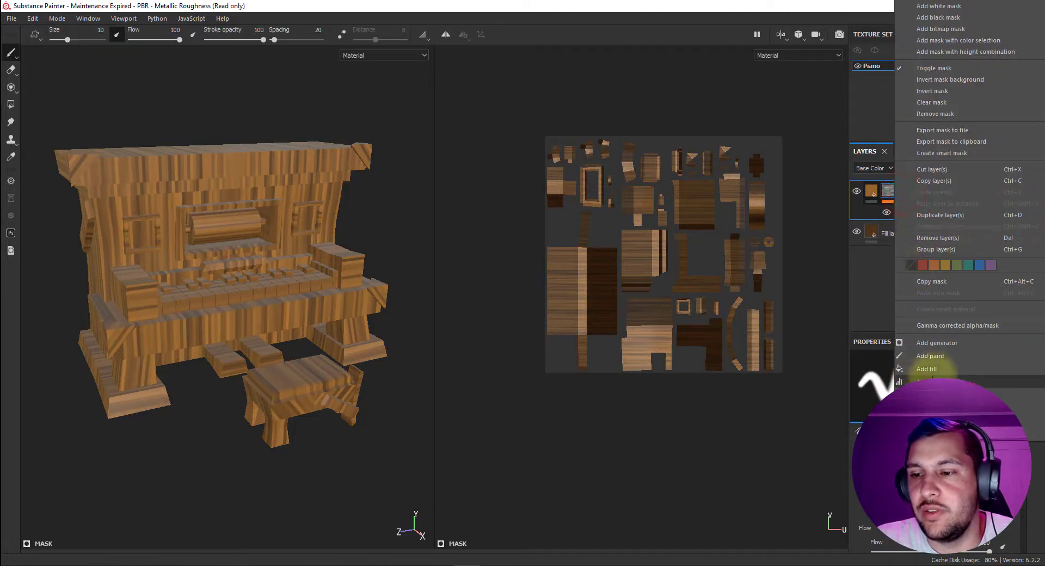
{"action": "left_click", "coordinate": [912, 381]}
{"action": "left_click", "coordinate": [912, 379]}
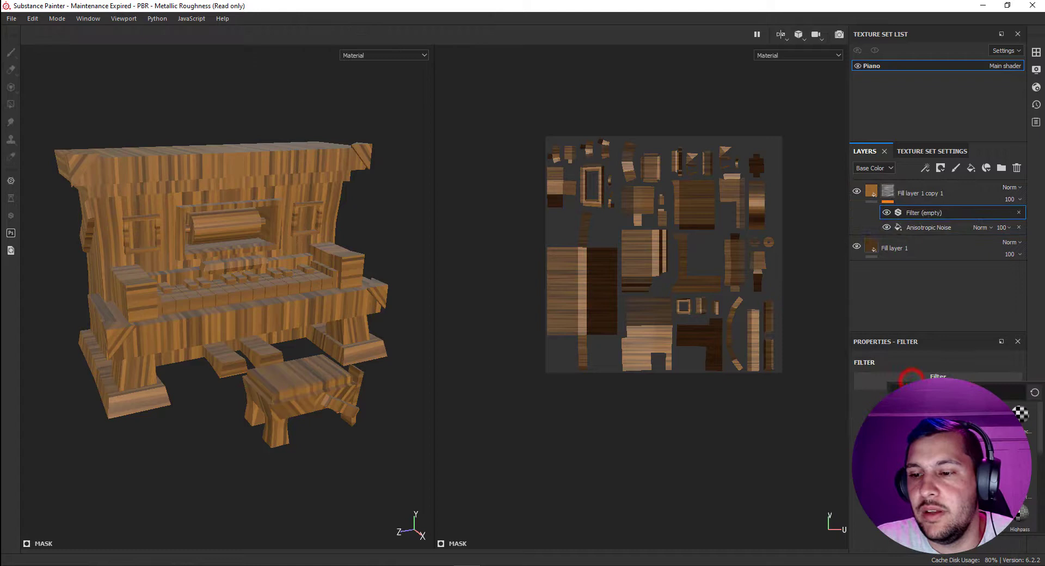
{"action": "left_click", "coordinate": [1021, 416]}
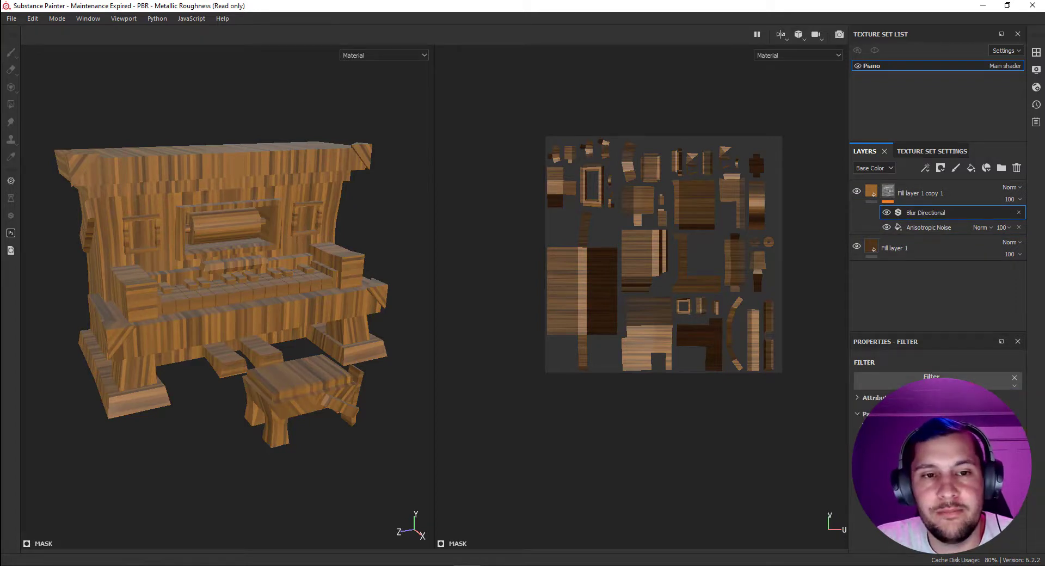
{"action": "left_click", "coordinate": [1018, 212]}
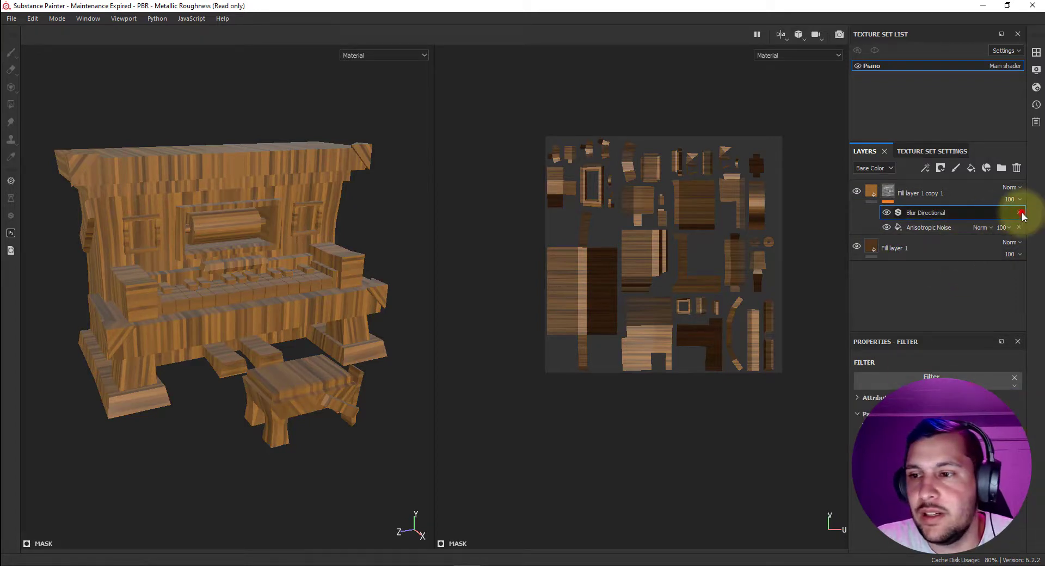
Step: Add a Warp filter above the Anisotropic Noise in the lighter layer's mask
{"action": "right_click", "coordinate": [888, 192]}
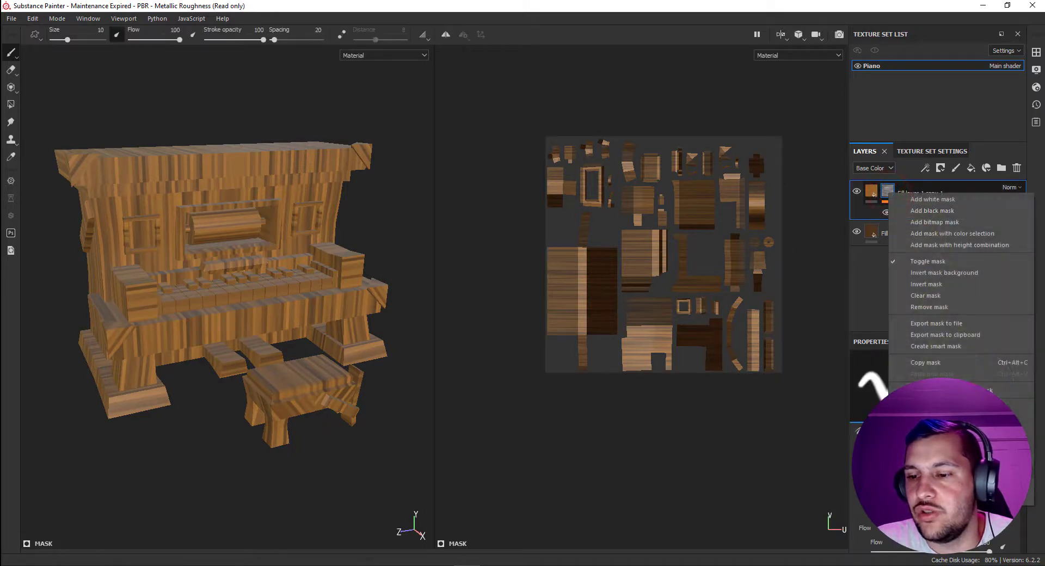
{"action": "left_click", "coordinate": [930, 463]}
{"action": "left_click", "coordinate": [915, 380]}
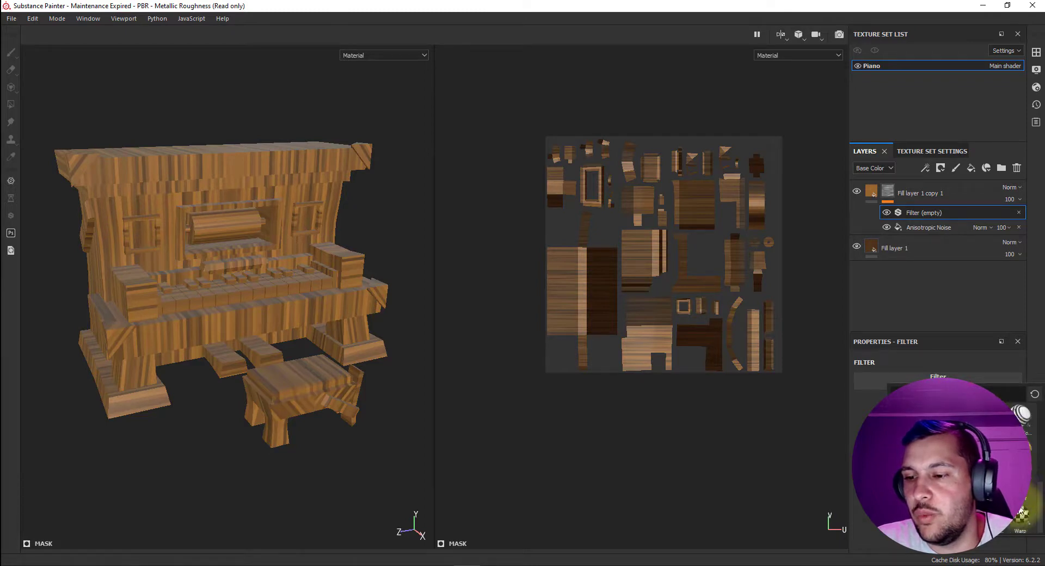
{"action": "left_click", "coordinate": [1021, 514]}
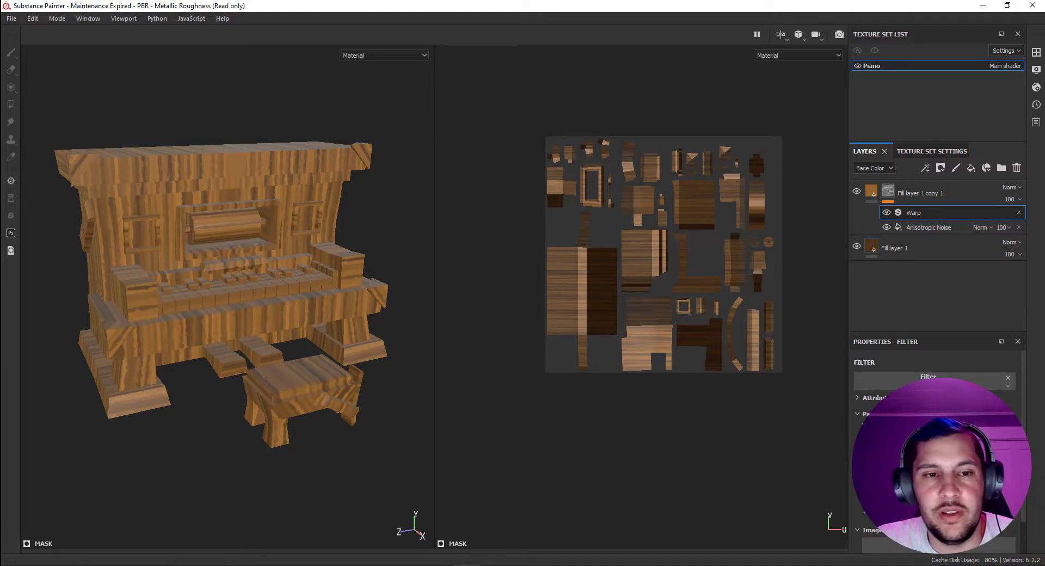
Step: Add a Blur filter above the Warp filter in the lighter layer's mask and inspect the wood grain on the piano
{"action": "right_click", "coordinate": [893, 192]}
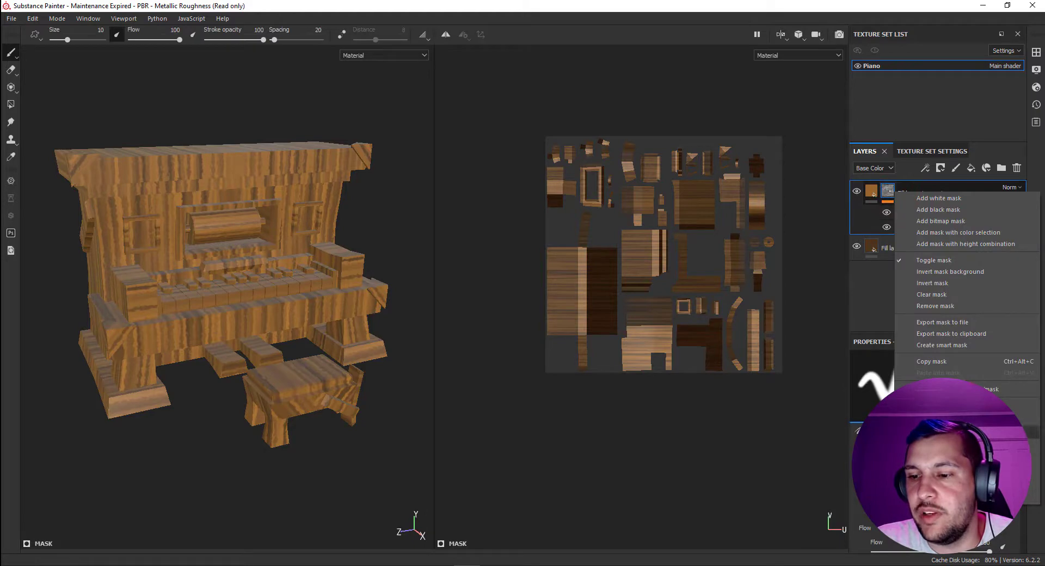
{"action": "left_click", "coordinate": [957, 471]}
{"action": "left_click", "coordinate": [932, 377]}
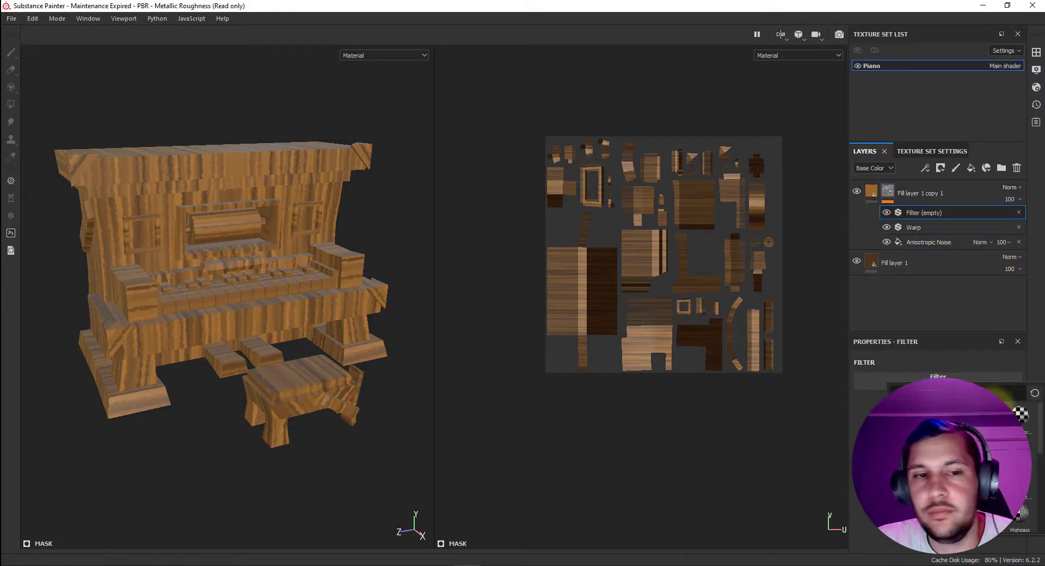
{"action": "left_click", "coordinate": [991, 410]}
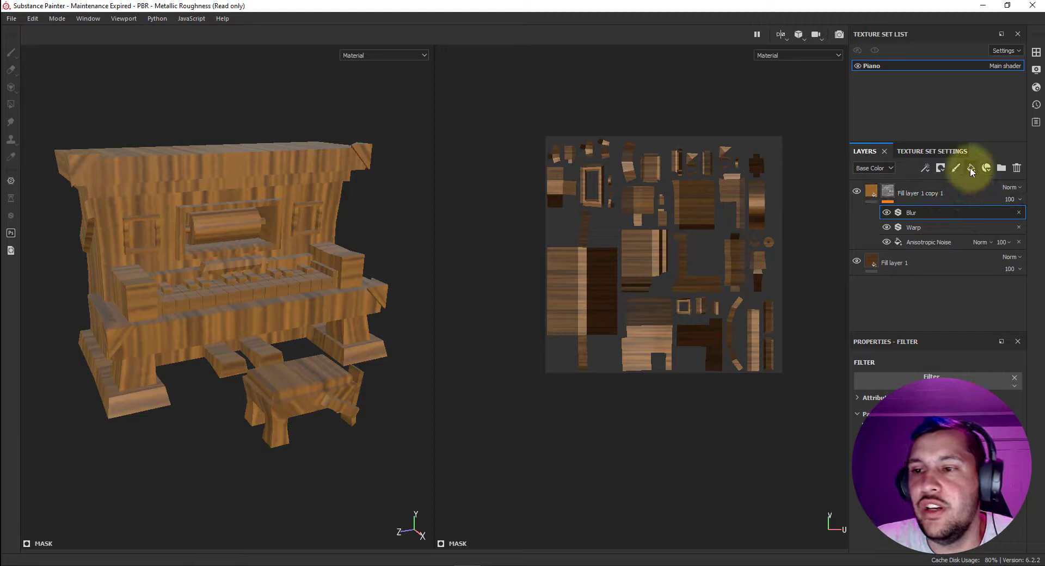
{"action": "mouse_move", "coordinate": [281, 340]}
{"action": "left_mouse_down", "text": "alt"}
{"action": "mouse_move", "coordinate": [329, 315]}
{"action": "mouse_move", "coordinate": [350, 350]}
{"action": "mouse_move", "coordinate": [387, 323]}
{"action": "mouse_move", "coordinate": [364, 322]}
{"action": "left_mouse_up", "text": "alt"}
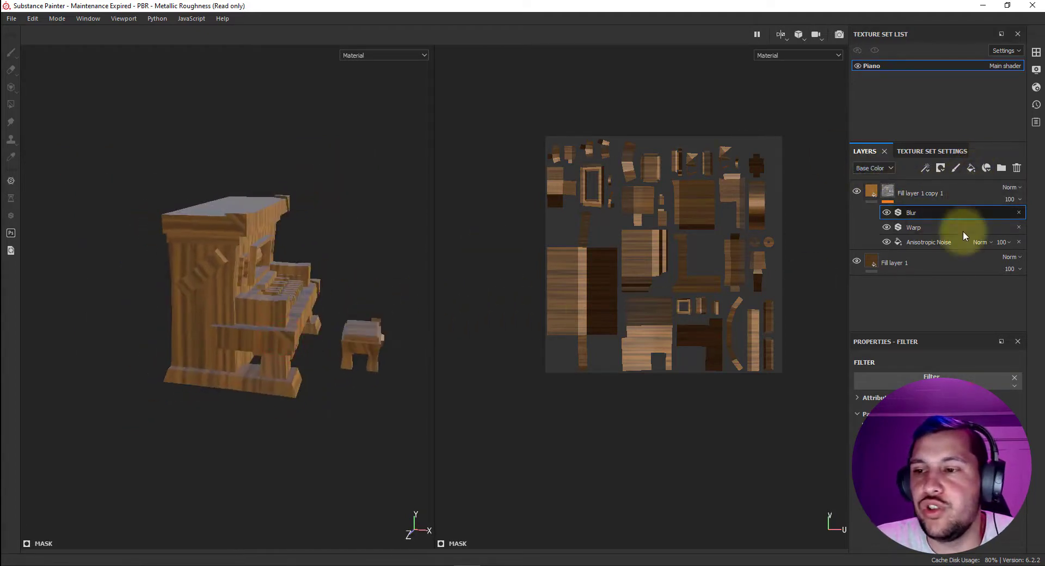
Step: Delete Fill layer 1 and Fill layer 1 copy 1 together
{"action": "left_click", "coordinate": [952, 258]}
{"action": "left_click", "coordinate": [959, 187]}
{"action": "left_click", "coordinate": [940, 260], "text": "shift"}
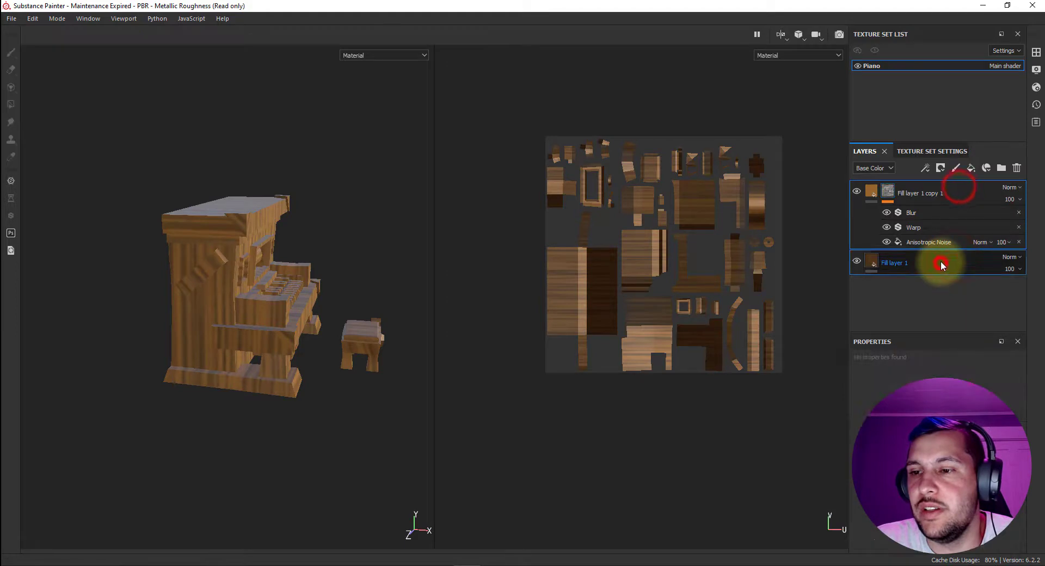
{"action": "left_click", "coordinate": [1015, 168]}
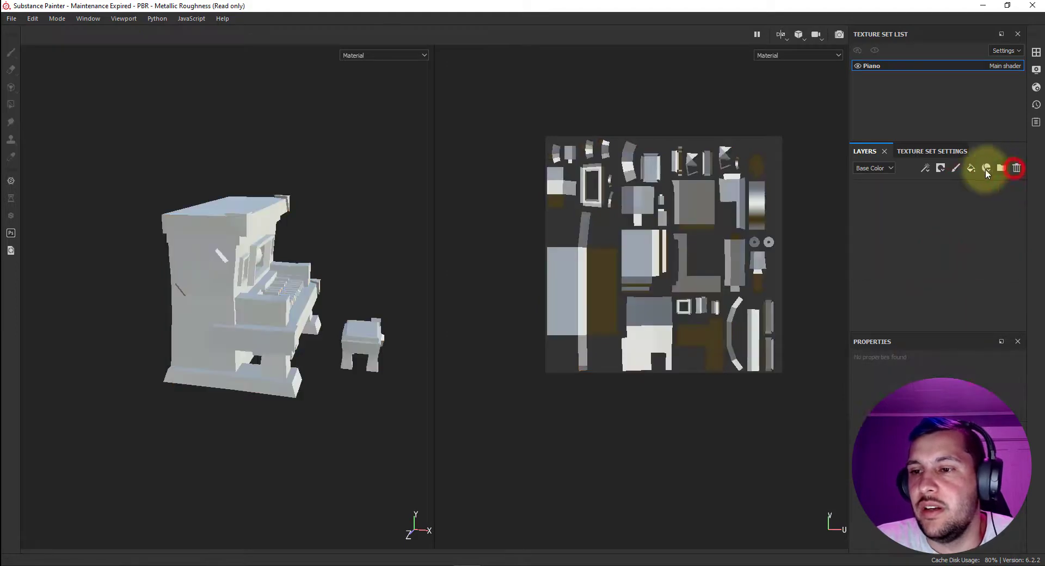
Step: Apply the Wood Ship Hull Nordic smart material from the shelf to the piano
{"action": "left_click", "coordinate": [1035, 52]}
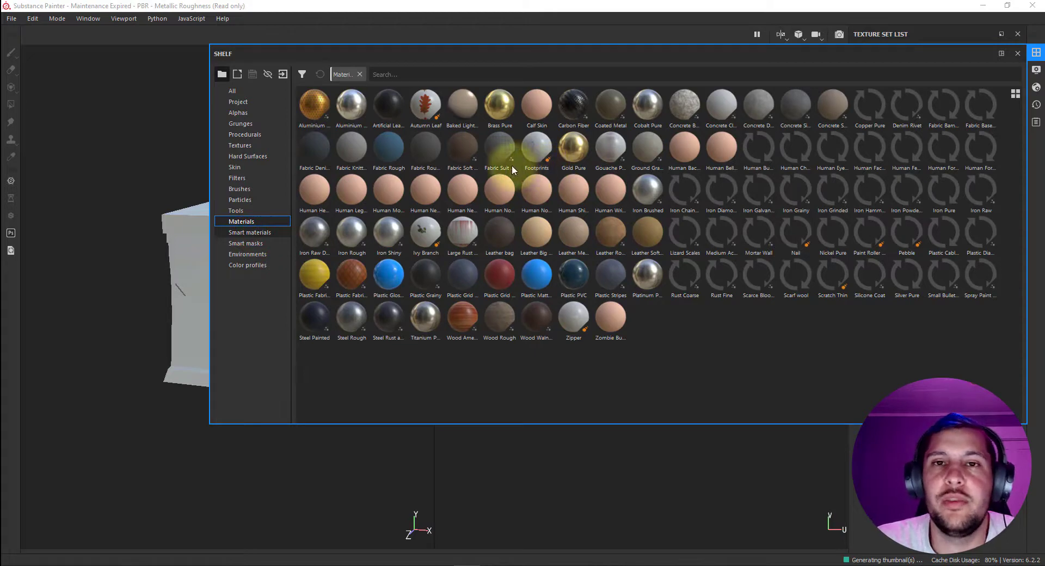
{"action": "key", "text": "Down"}
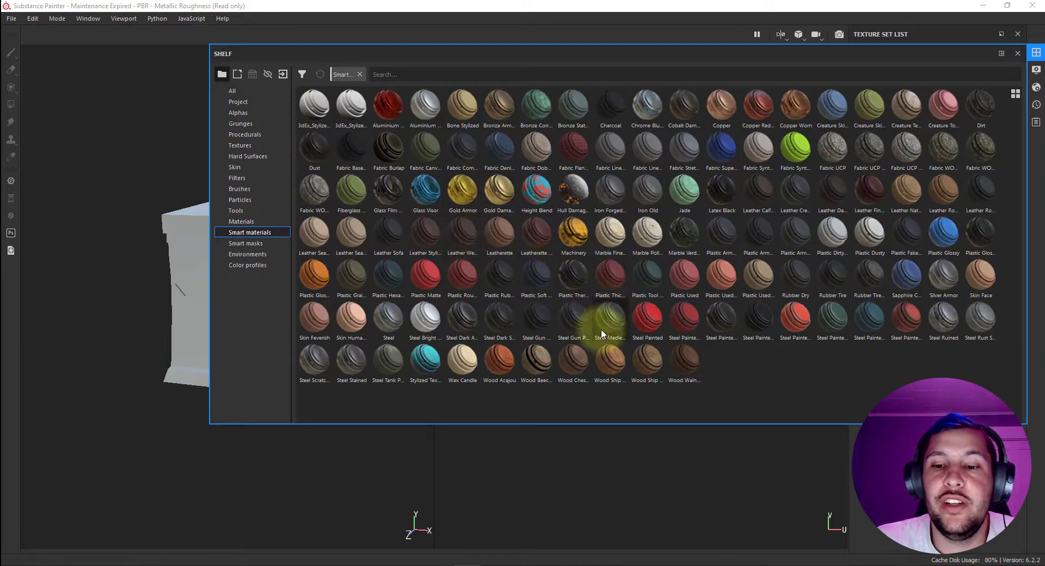
{"action": "left_click_drag", "start_coordinate": [610, 362], "coordinate": [188, 296]}
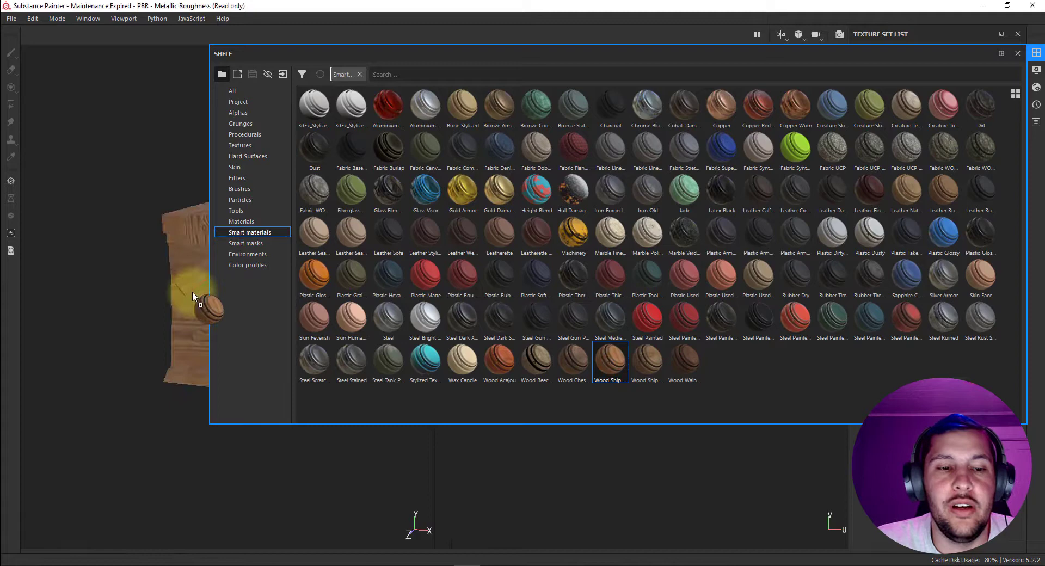
{"action": "left_click", "coordinate": [1017, 54]}
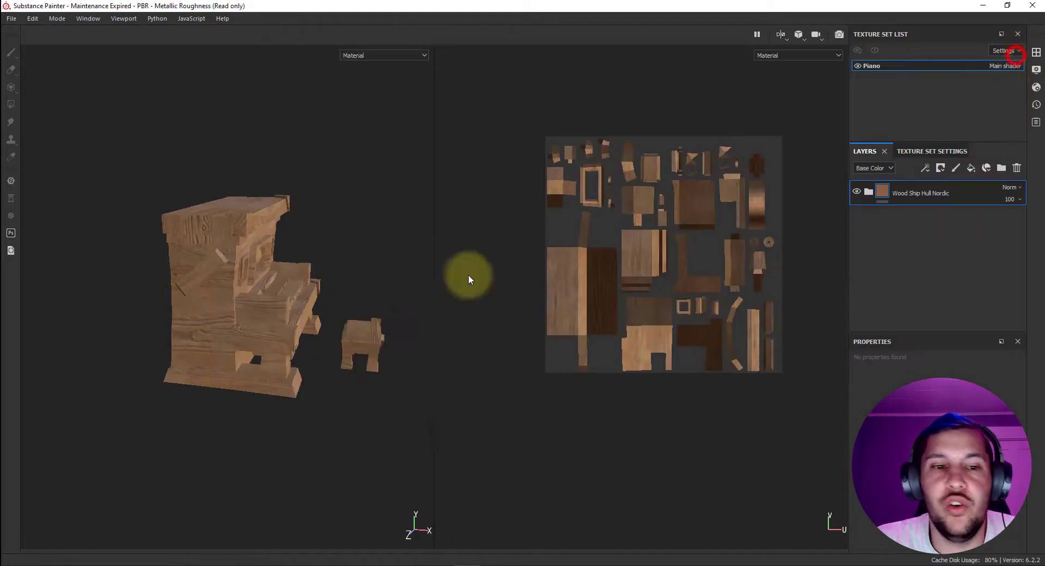
Step: Examine the Wood Ship Hull Nordic grain across the piano's front, side panel, keyboard and stool
{"action": "left_click_drag", "start_coordinate": [313, 326], "coordinate": [300, 309], "text": "alt"}
{"action": "scroll", "coordinate": [300, 309], "scroll_direction": "down", "scroll_amount": 1}
{"action": "scroll", "coordinate": [299, 309], "scroll_direction": "up", "scroll_amount": 6}
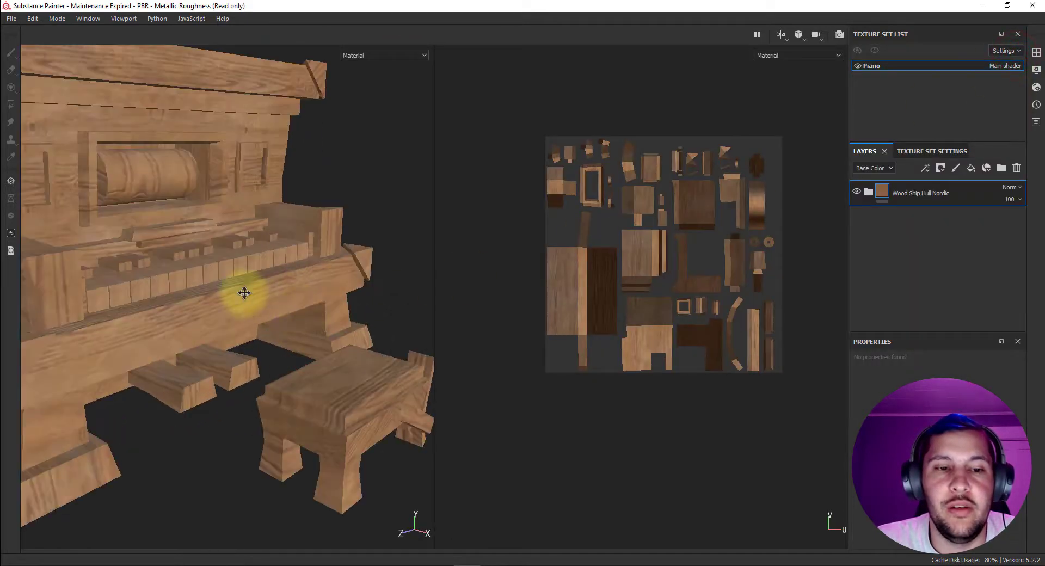
{"action": "middle_click_drag", "start_coordinate": [243, 293], "coordinate": [396, 320], "text": "alt"}
{"action": "left_click_drag", "start_coordinate": [396, 324], "coordinate": [161, 339], "text": "alt"}
{"action": "scroll", "coordinate": [161, 340], "scroll_direction": "up", "scroll_amount": 2}
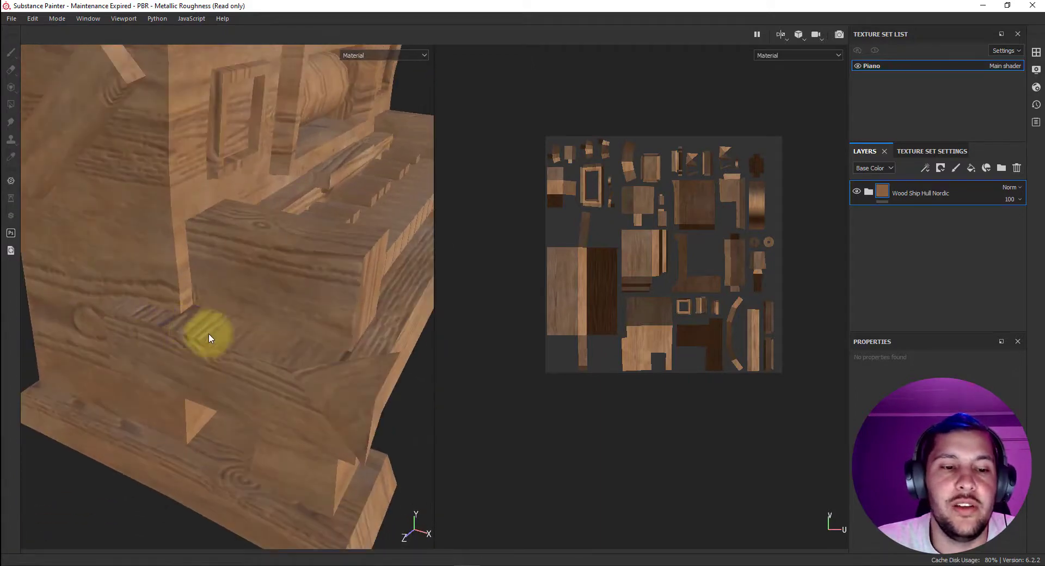
{"action": "scroll", "coordinate": [223, 347], "scroll_direction": "down", "scroll_amount": 3}
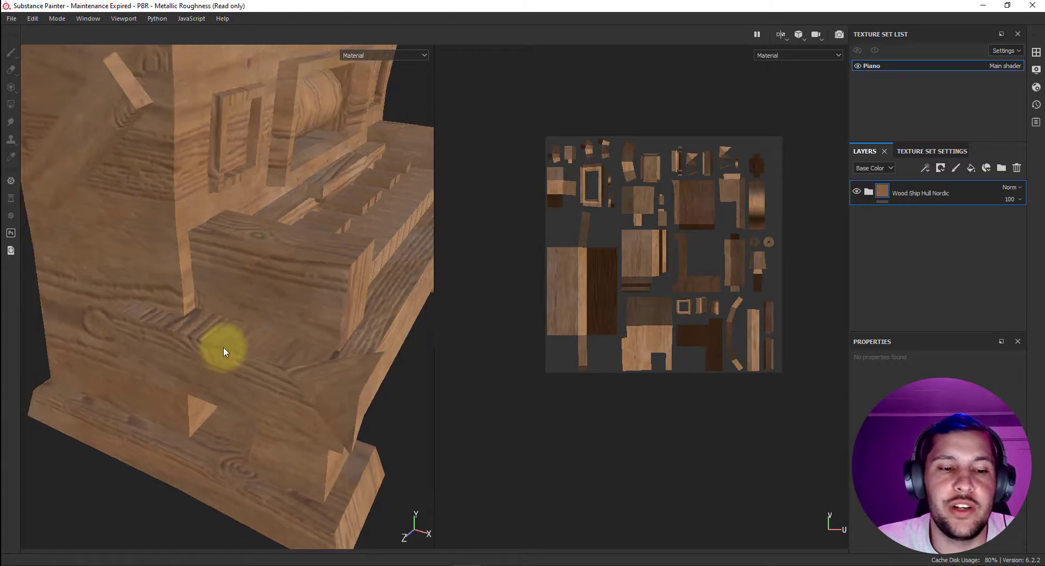
{"action": "left_click_drag", "start_coordinate": [335, 310], "coordinate": [284, 243], "text": "alt"}
Step: Delete the Wood Ship Hull Nordic material, then add a plain fill layer and discard it
{"action": "left_click", "coordinate": [1019, 170]}
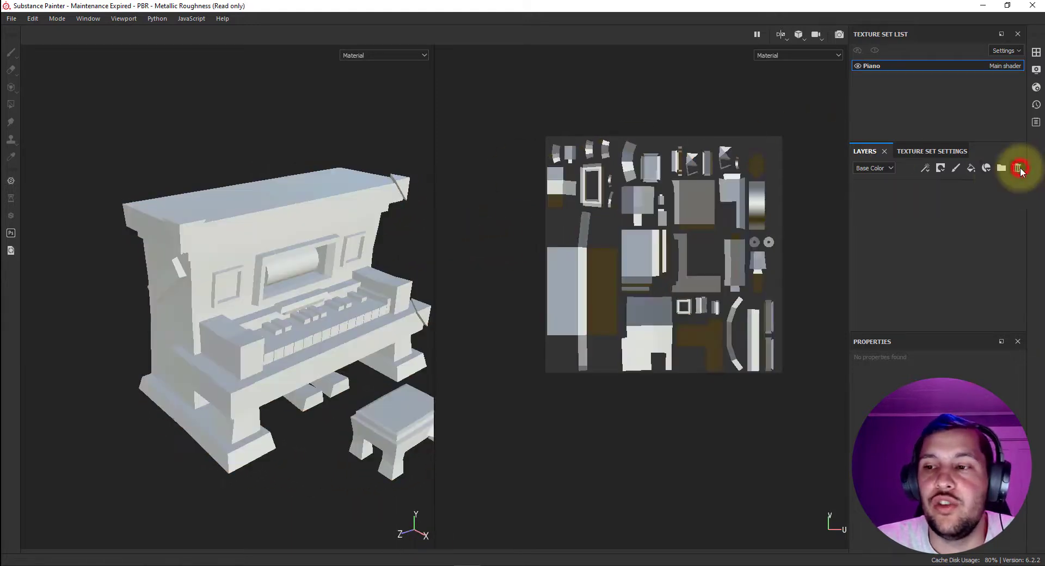
{"action": "left_click", "coordinate": [973, 170]}
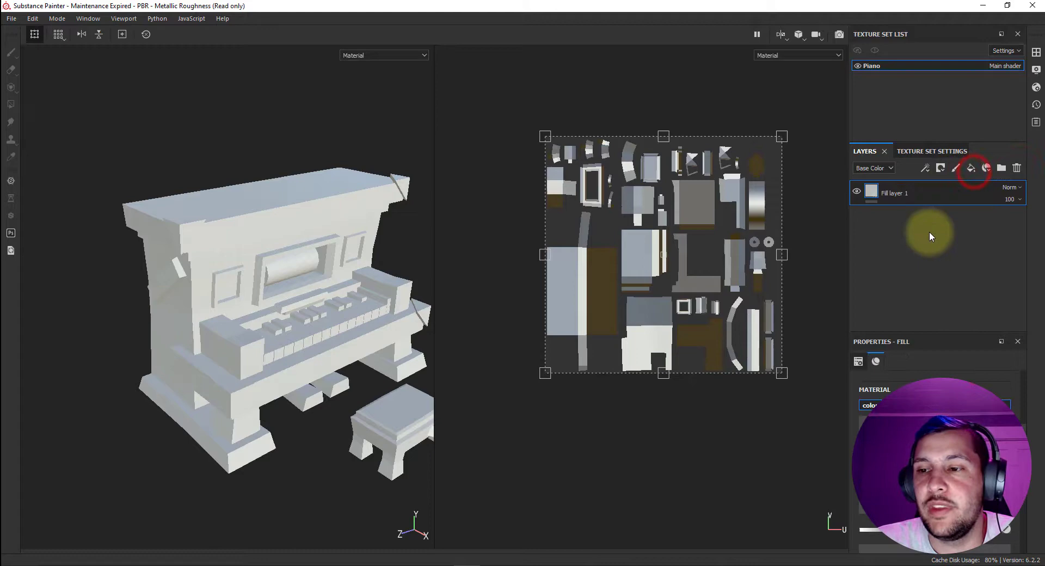
{"action": "left_click", "coordinate": [1018, 169]}
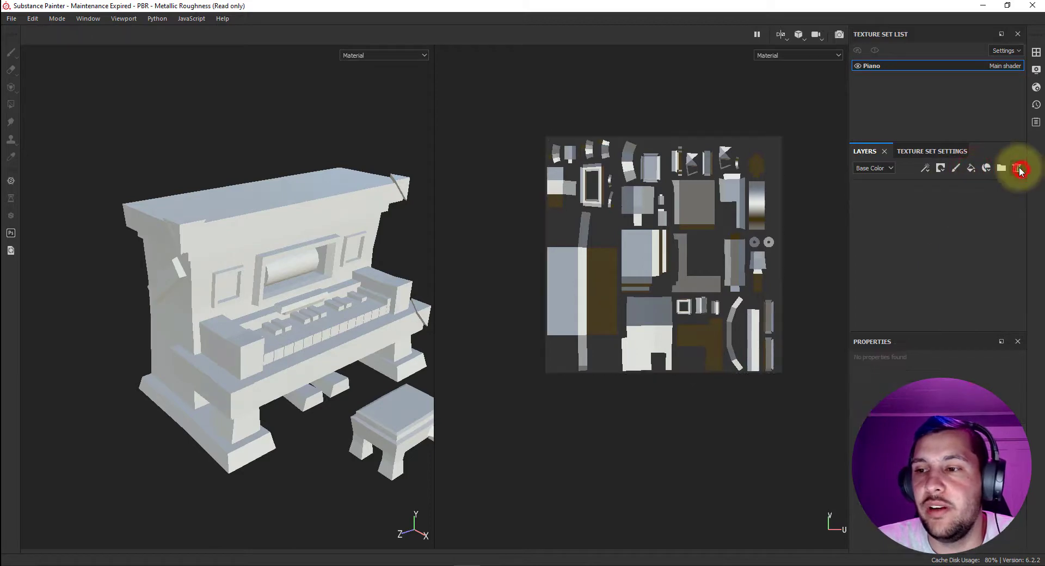
Step: Apply the Wood Walnut smart material from the shelf to the piano and check its grain up close
{"action": "left_click", "coordinate": [1036, 52]}
{"action": "left_click_drag", "start_coordinate": [678, 371], "coordinate": [181, 291]}
{"action": "left_click", "coordinate": [1036, 52]}
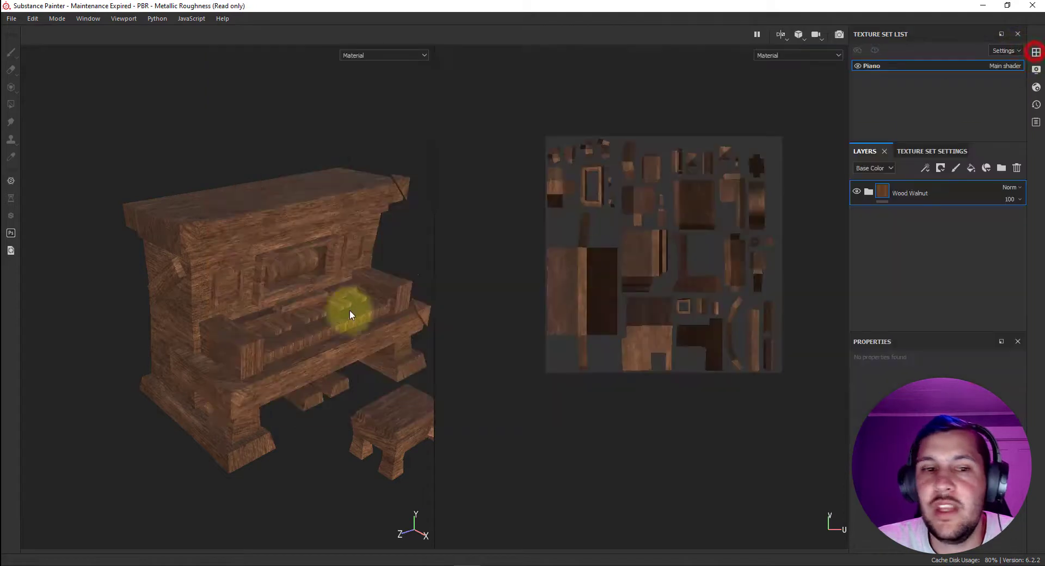
{"action": "scroll", "coordinate": [243, 297], "scroll_direction": "down", "scroll_amount": 3}
{"action": "scroll", "coordinate": [236, 291], "scroll_direction": "up", "scroll_amount": 5}
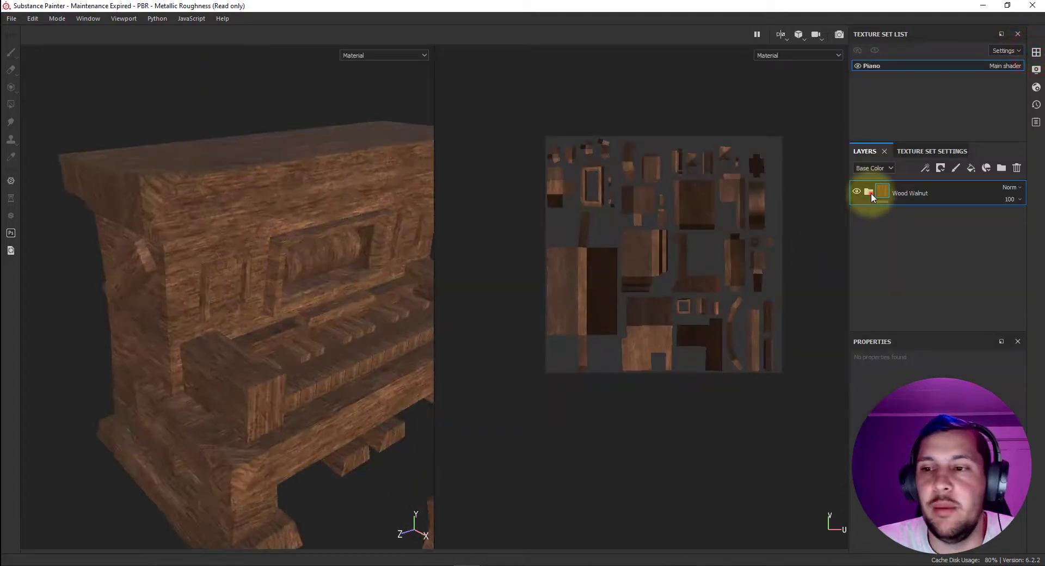
Step: Expand the Wood Walnut folder and change its Base layer's colour to a lighter brown
{"action": "left_click", "coordinate": [868, 192]}
{"action": "scroll", "coordinate": [918, 277], "scroll_direction": "down", "scroll_amount": 3}
{"action": "left_click", "coordinate": [905, 314]}
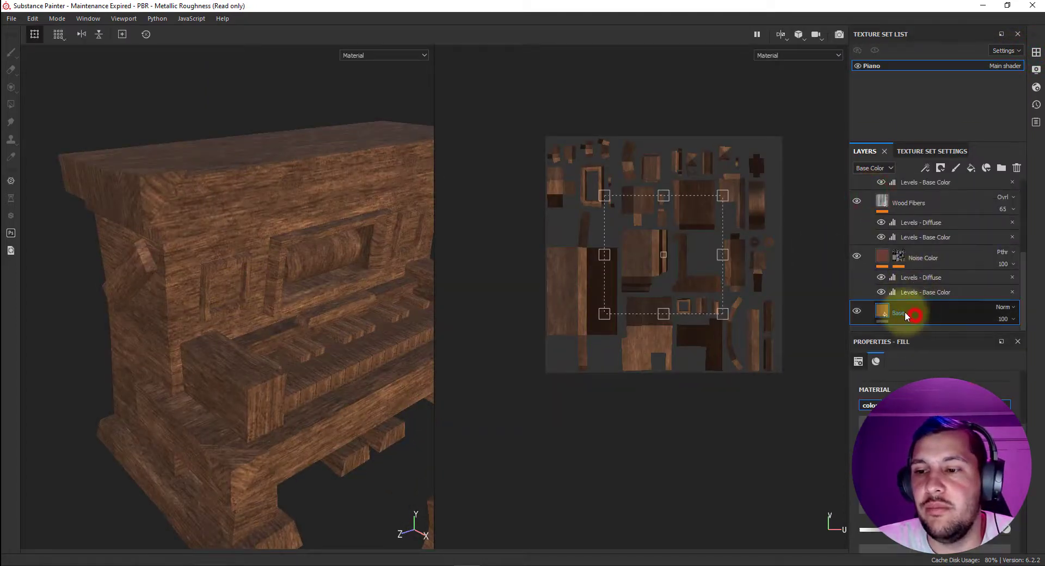
{"action": "left_click", "coordinate": [933, 435]}
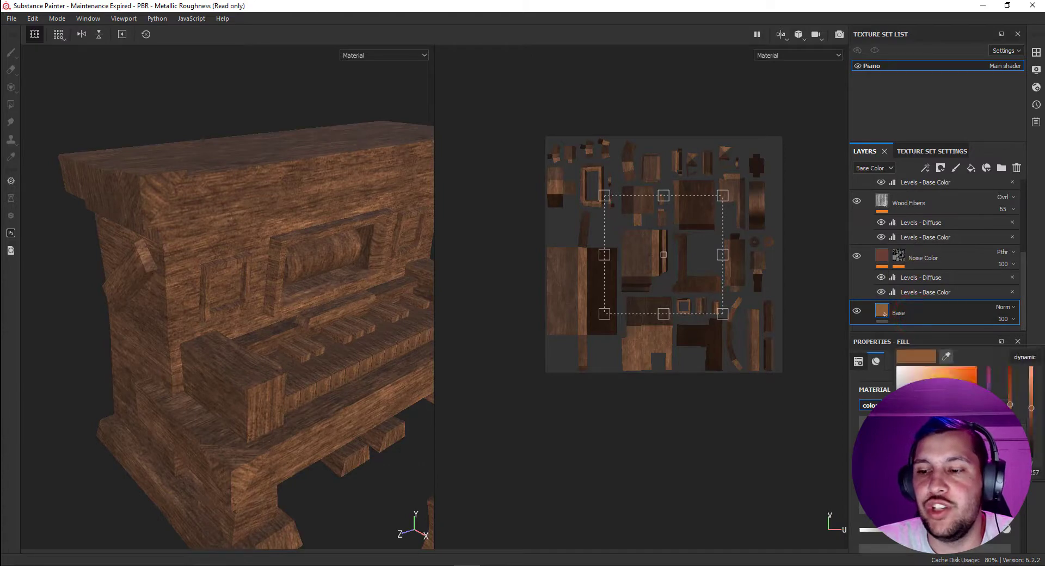
{"action": "left_click", "coordinate": [944, 389]}
Step: Adjust the Levels - Base Color effect on the Noise Color layer and open its Levels - Diffuse effect
{"action": "left_click", "coordinate": [885, 255]}
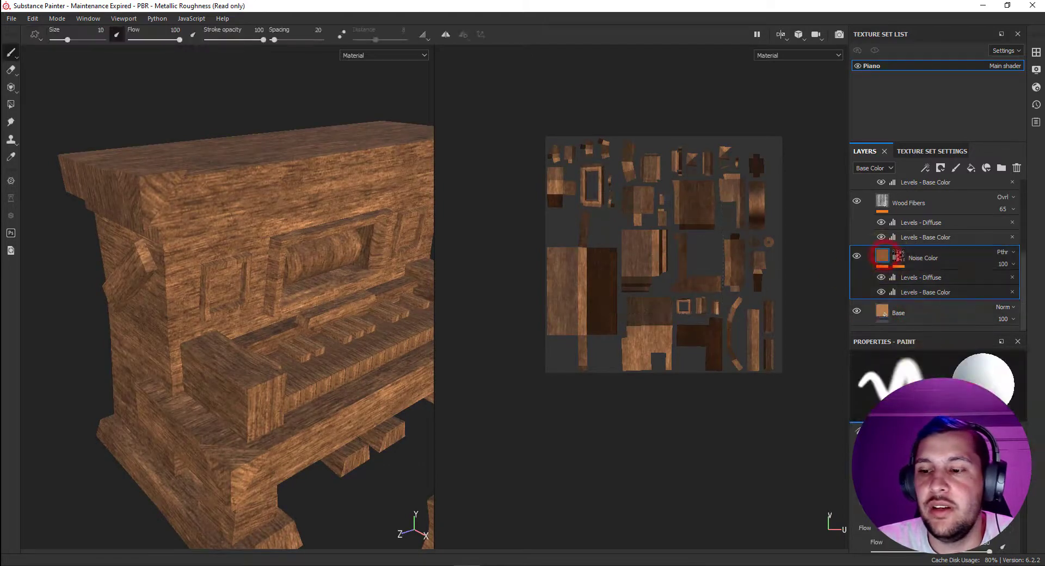
{"action": "left_click", "coordinate": [924, 292]}
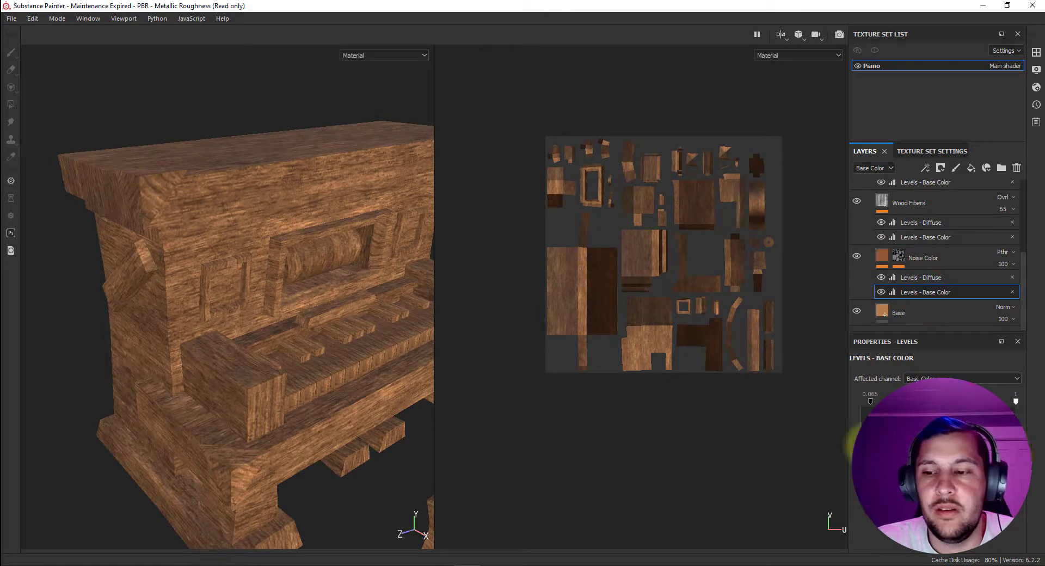
{"action": "left_click", "coordinate": [861, 451]}
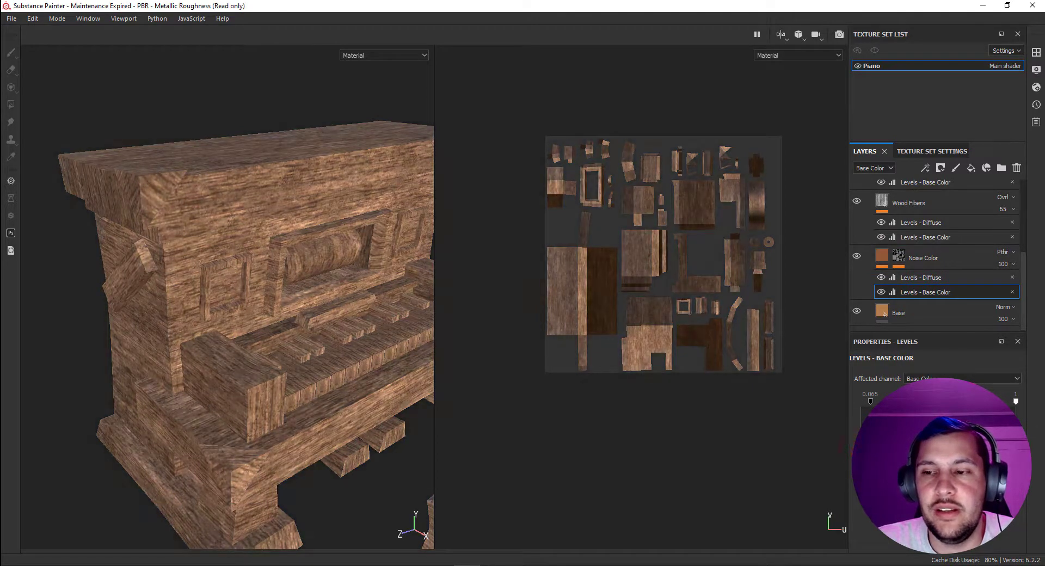
{"action": "left_click", "coordinate": [940, 277]}
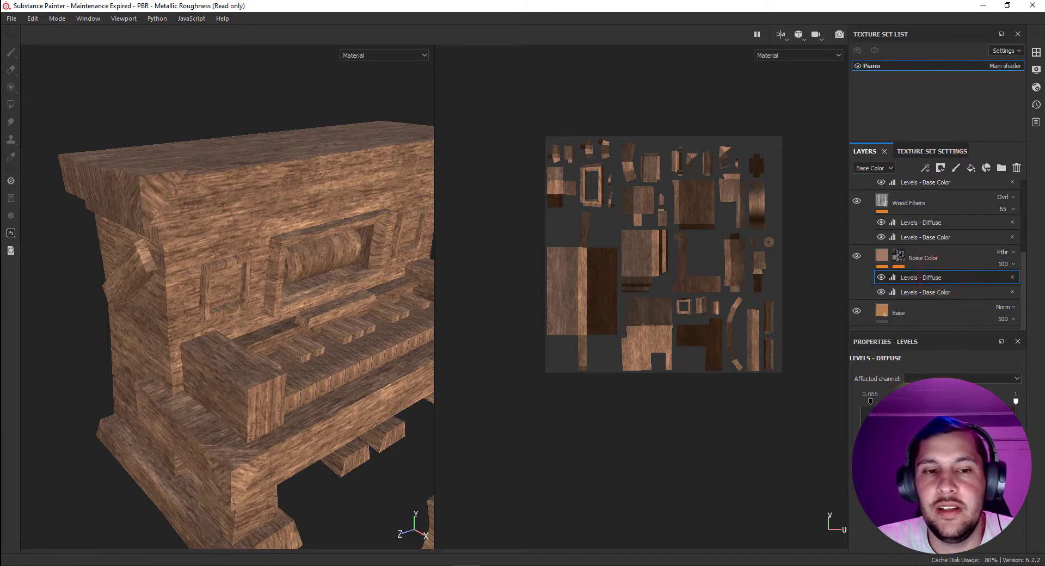
Step: Toggle the Wood Fibers layer off and on to compare its effect on the piano
{"action": "scroll", "coordinate": [920, 255], "scroll_direction": "up", "scroll_amount": 2}
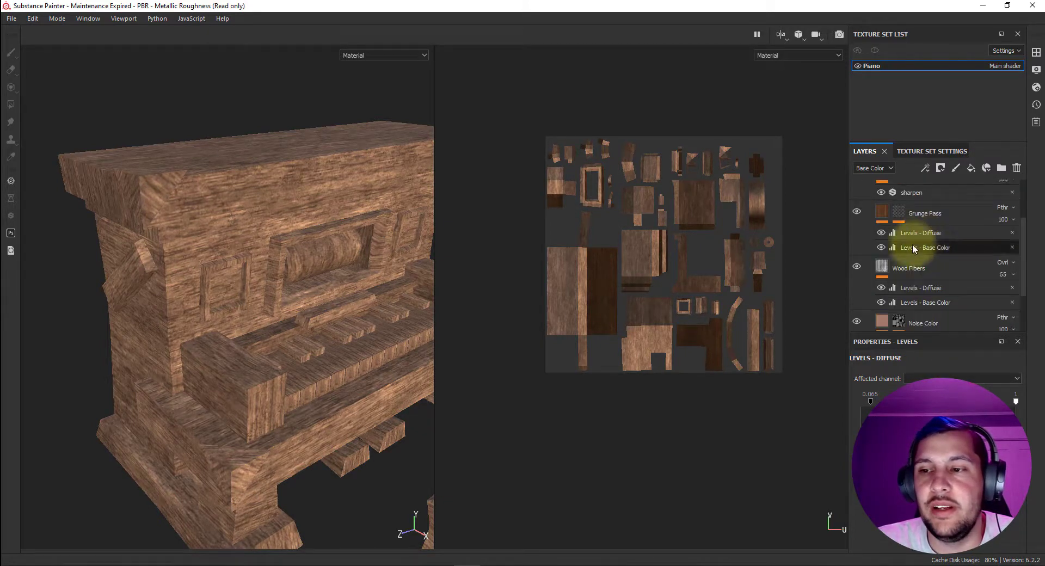
{"action": "left_click", "coordinate": [857, 267]}
{"action": "left_click", "coordinate": [857, 268]}
{"action": "scroll", "coordinate": [269, 214], "scroll_direction": "down", "scroll_amount": 2}
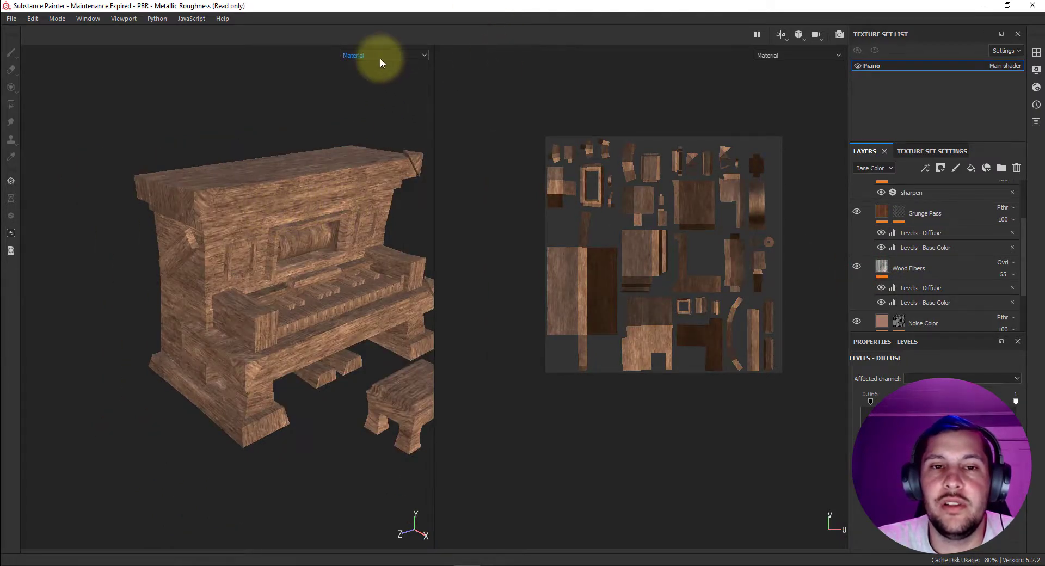
Step: View the walnut-textured piano in the Base Color channel only and return the viewport to Material
{"action": "left_click", "coordinate": [380, 56]}
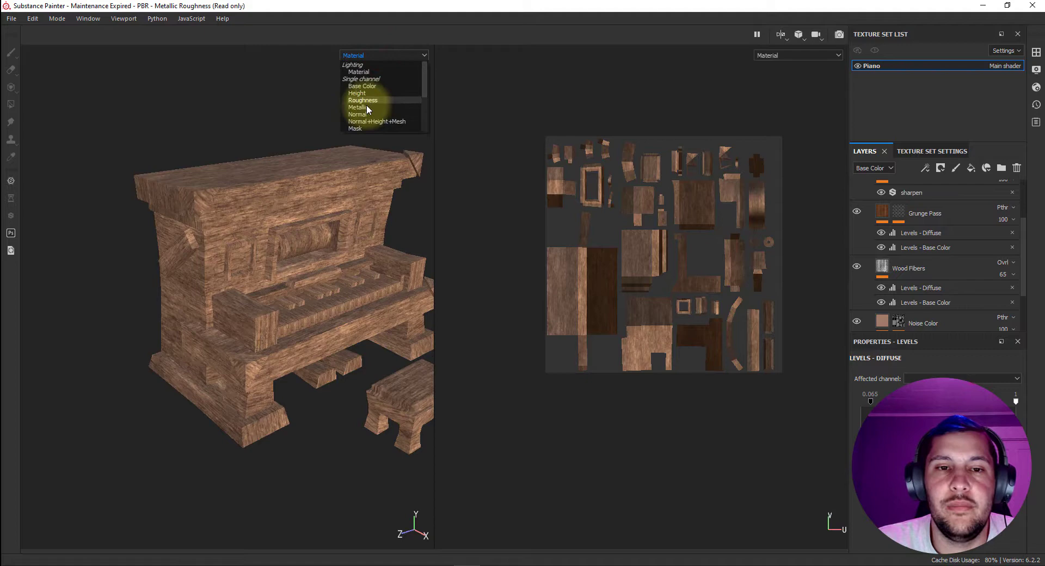
{"action": "left_click", "coordinate": [366, 85]}
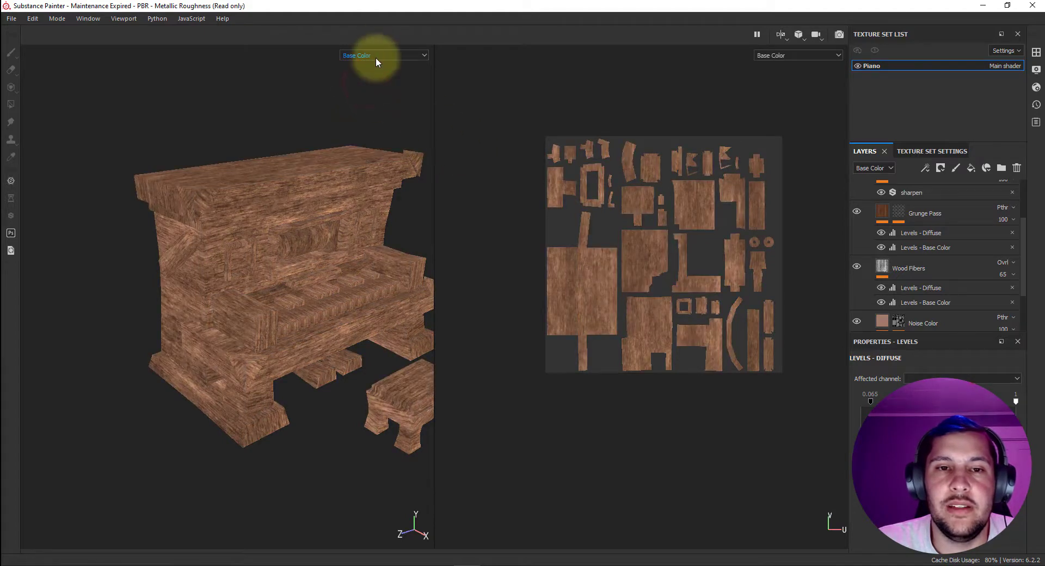
{"action": "left_click", "coordinate": [375, 58]}
{"action": "left_click", "coordinate": [376, 69]}
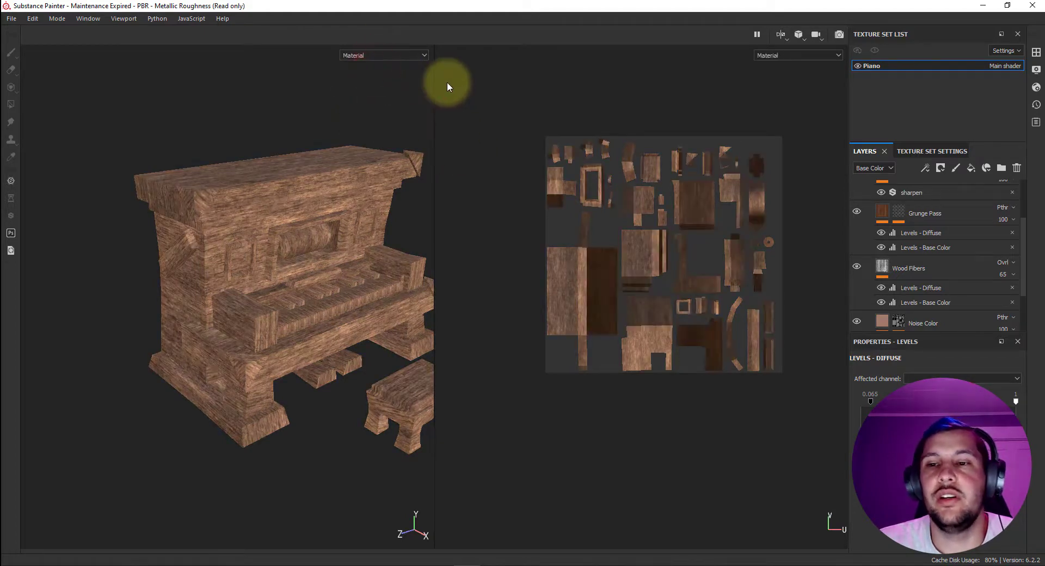
Step: Collapse the Wood Walnut folder and delete it from the layer stack
{"action": "scroll", "coordinate": [963, 198], "scroll_direction": "up", "scroll_amount": 3}
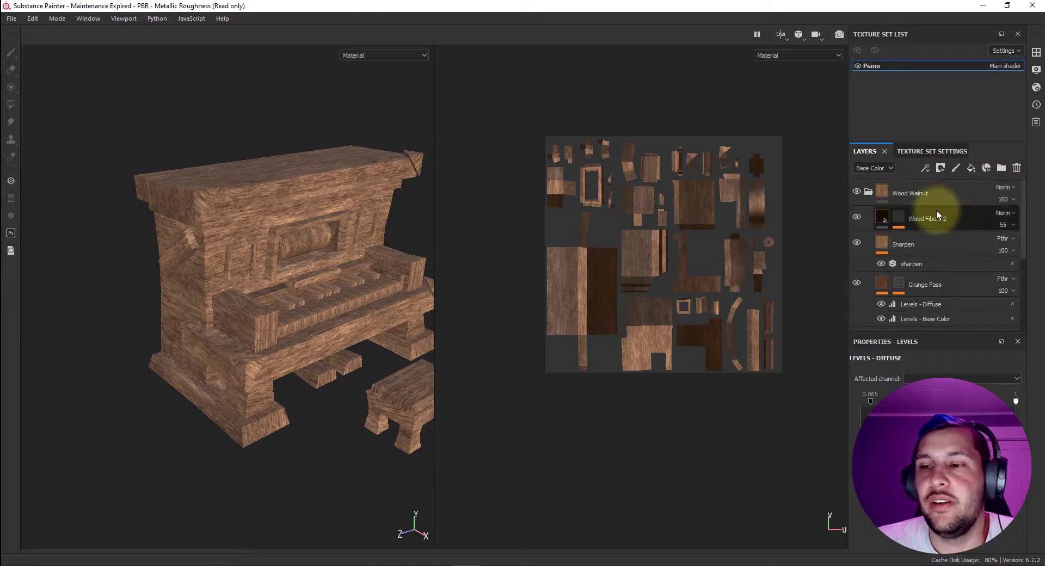
{"action": "left_click", "coordinate": [869, 191]}
{"action": "left_click", "coordinate": [985, 194]}
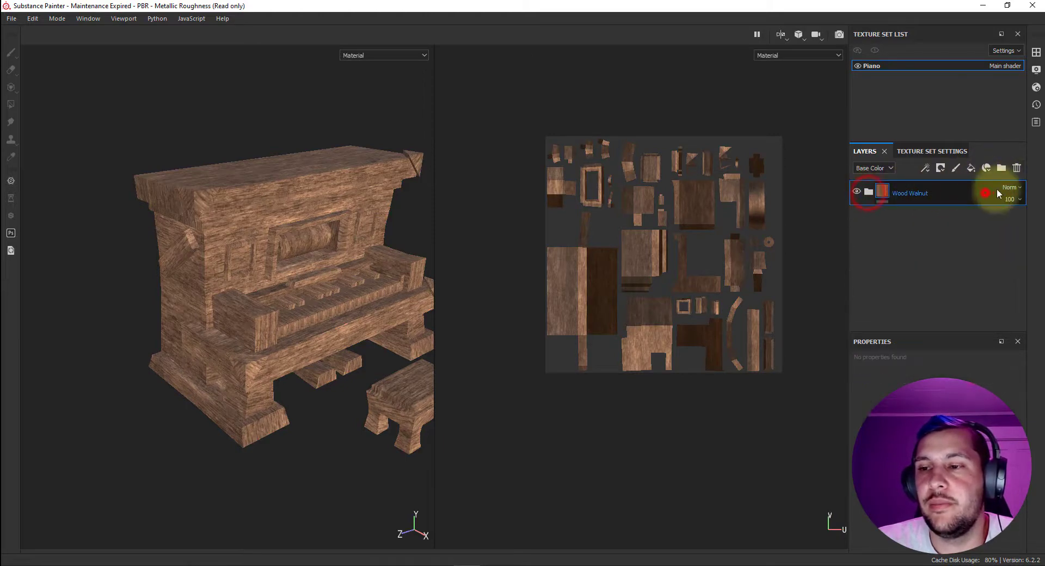
{"action": "left_click", "coordinate": [1017, 168]}
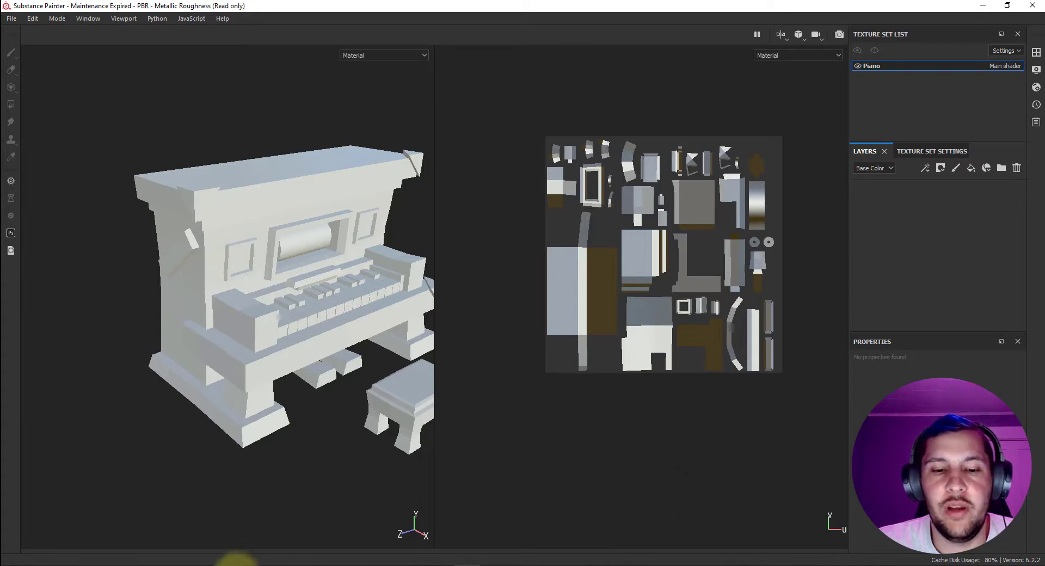
{"action": "scroll", "coordinate": [272, 312], "scroll_direction": "down", "scroll_amount": 1}
{"action": "scroll", "coordinate": [272, 312], "scroll_direction": "up", "scroll_amount": 1}
{"action": "middle_click_drag", "start_coordinate": [317, 296], "coordinate": [269, 303], "text": "alt"}
{"action": "scroll", "coordinate": [255, 308], "scroll_direction": "up", "scroll_amount": 1}
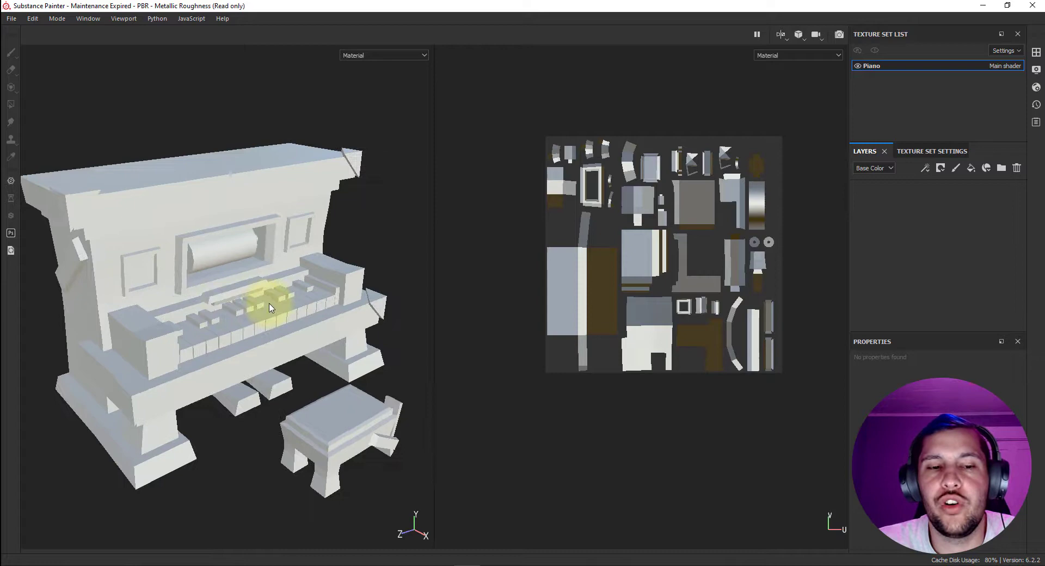
{"action": "left_click_drag", "start_coordinate": [229, 338], "coordinate": [272, 340], "text": "alt"}
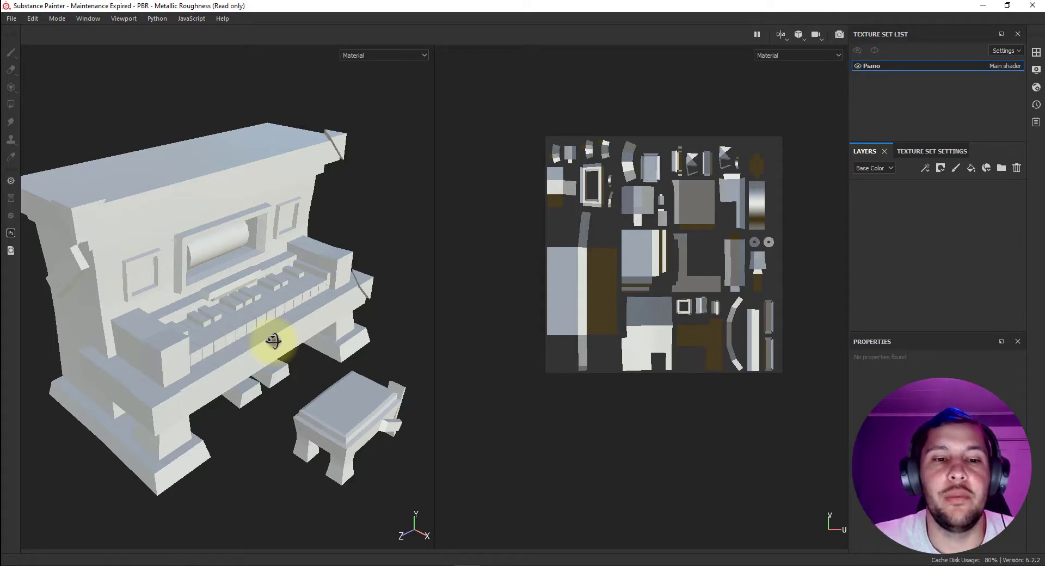
{"action": "left_click_drag", "start_coordinate": [308, 306], "coordinate": [326, 281], "text": "alt"}
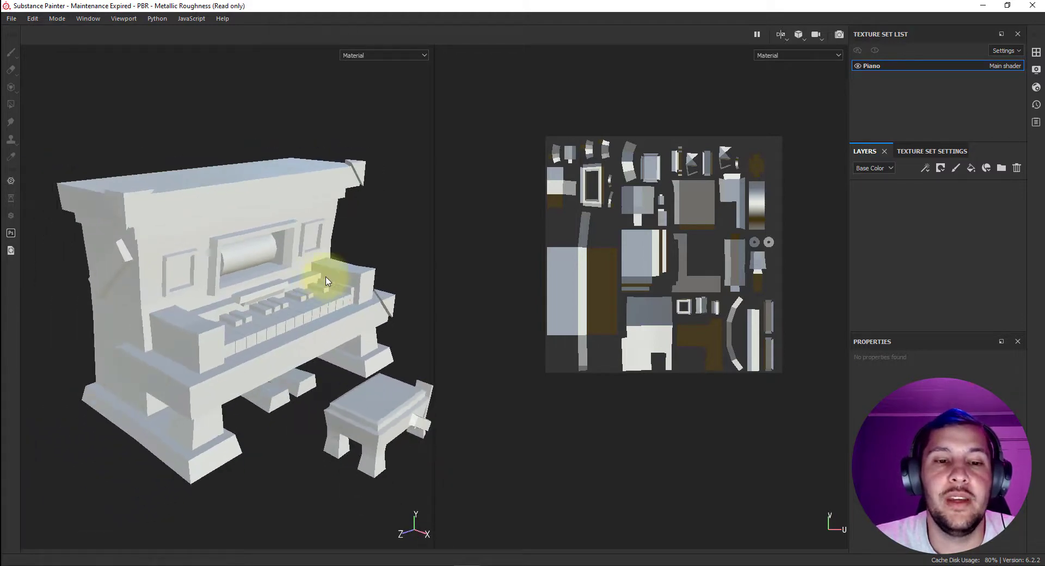
Step: Check the untextured piano in the Base Color channel and return the viewport to Material
{"action": "left_click", "coordinate": [393, 54]}
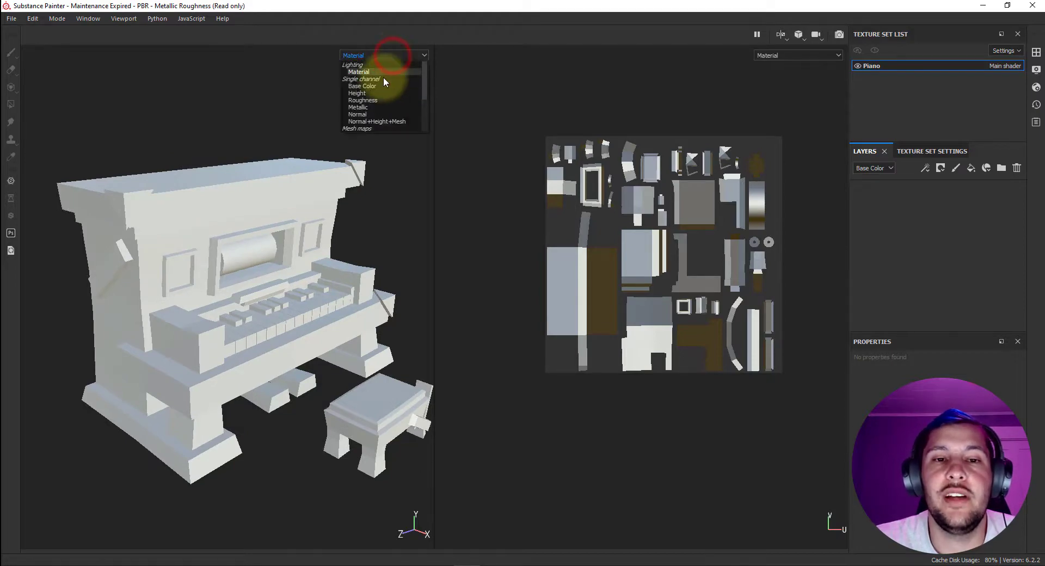
{"action": "left_click", "coordinate": [375, 87]}
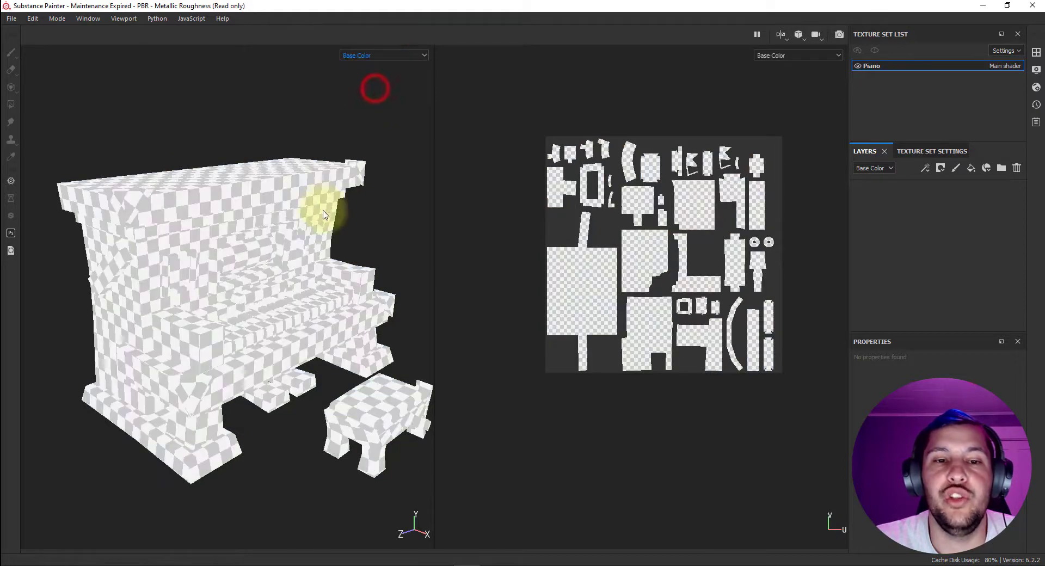
{"action": "left_click", "coordinate": [377, 57]}
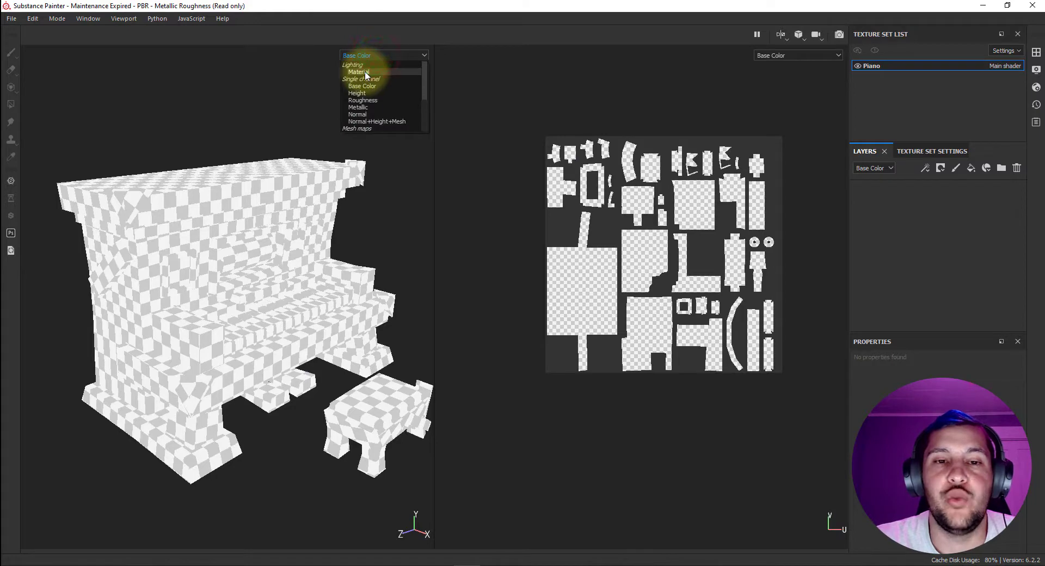
{"action": "left_click", "coordinate": [366, 72]}
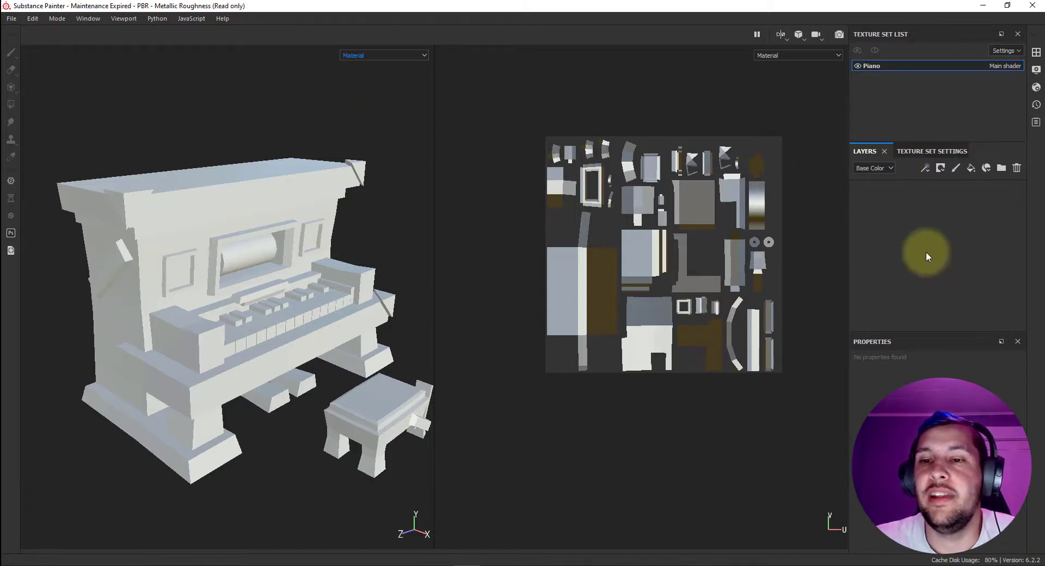
{"action": "left_click", "coordinate": [919, 222]}
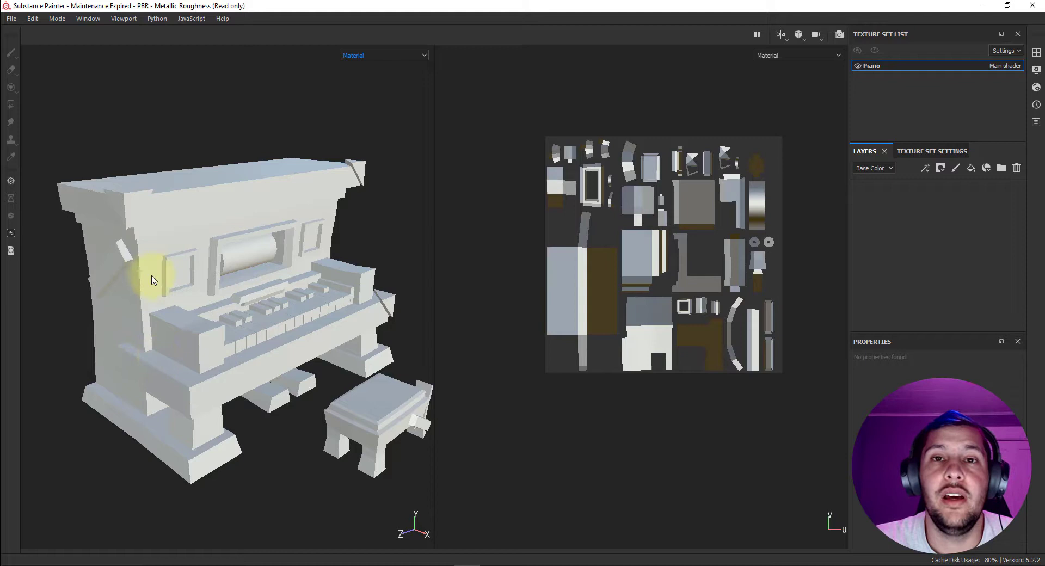
{"action": "left_click", "coordinate": [127, 203]}
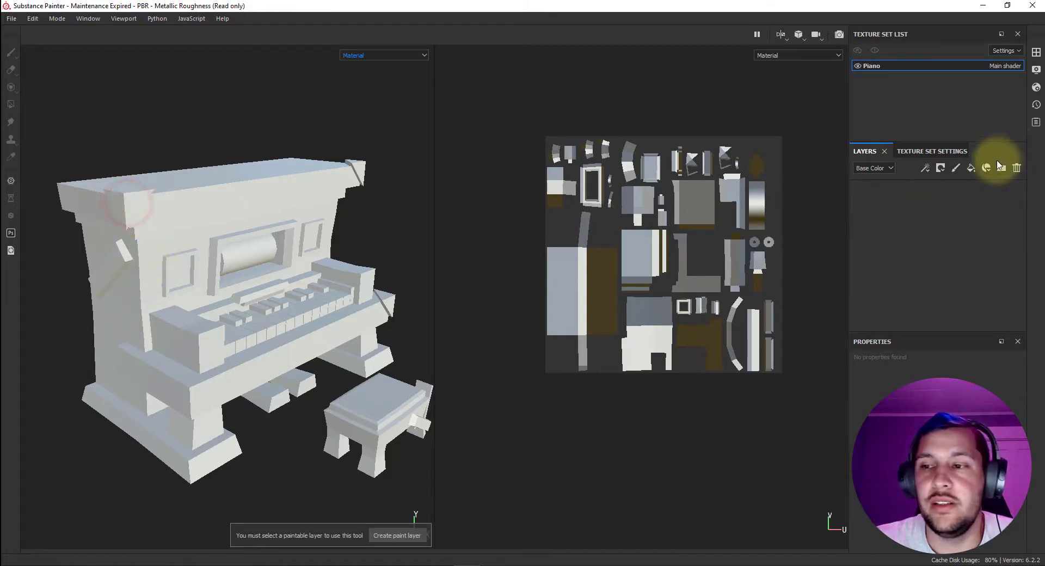
Step: Add a fill layer and set its base color to a dark wood brown
{"action": "left_click", "coordinate": [972, 169]}
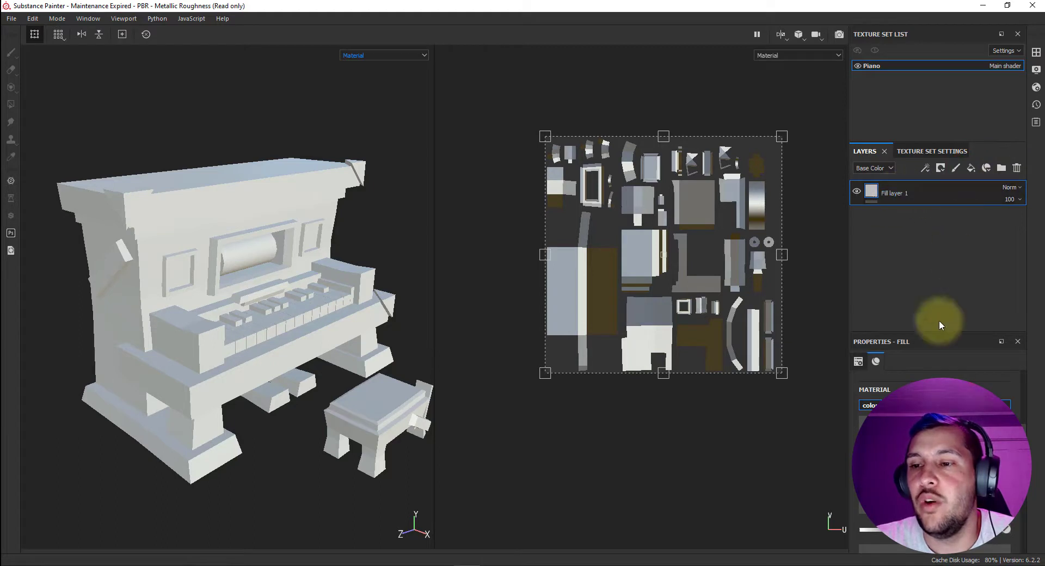
{"action": "left_click", "coordinate": [872, 406], "text": "alt"}
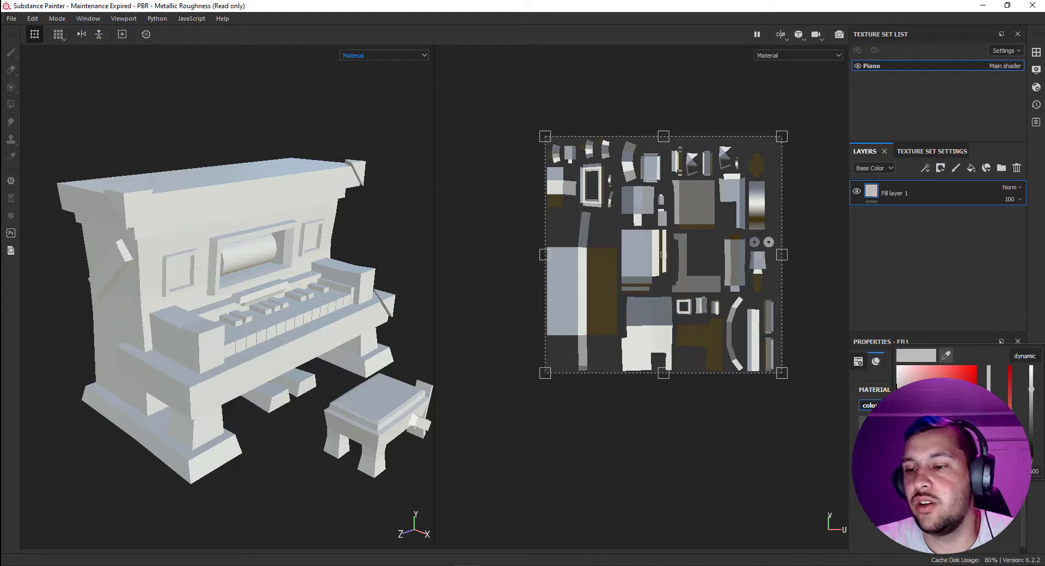
{"action": "left_click_drag", "start_coordinate": [988, 455], "coordinate": [988, 448]}
{"action": "left_click", "coordinate": [965, 405]}
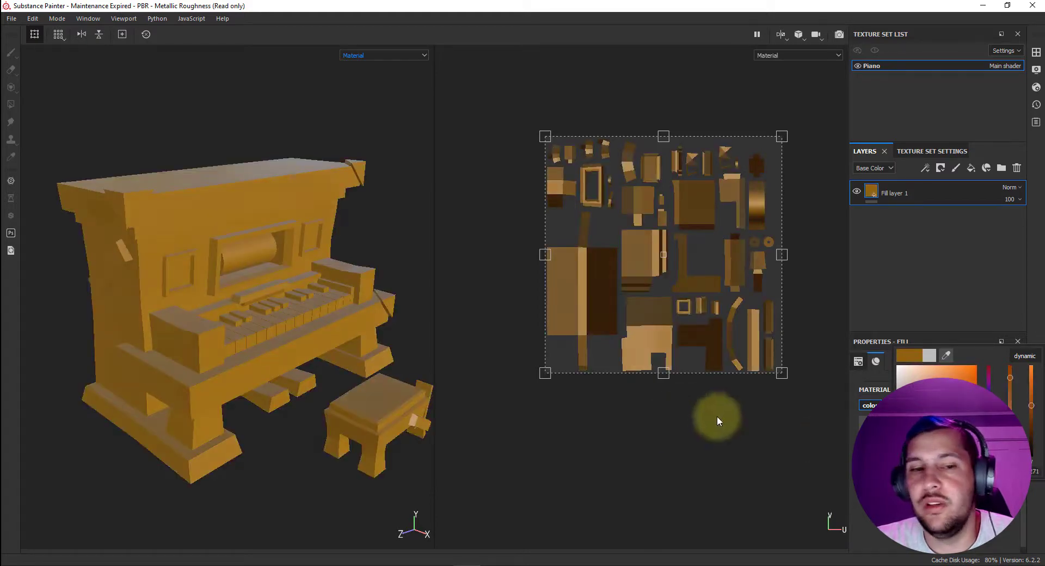
{"action": "left_click", "coordinate": [949, 423]}
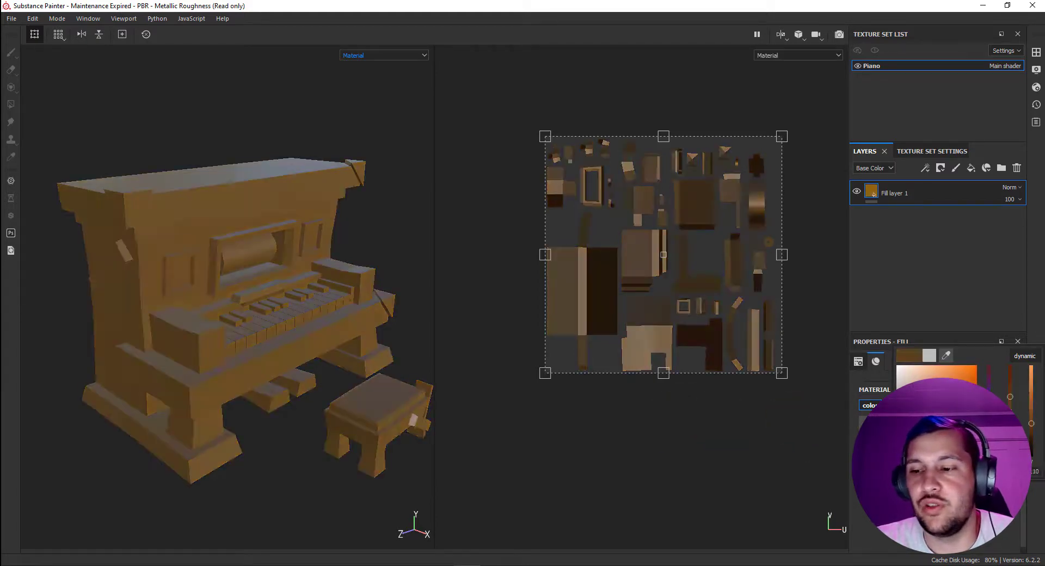
Step: Rename the brown fill layer as Base
{"action": "double_click", "coordinate": [897, 196]}
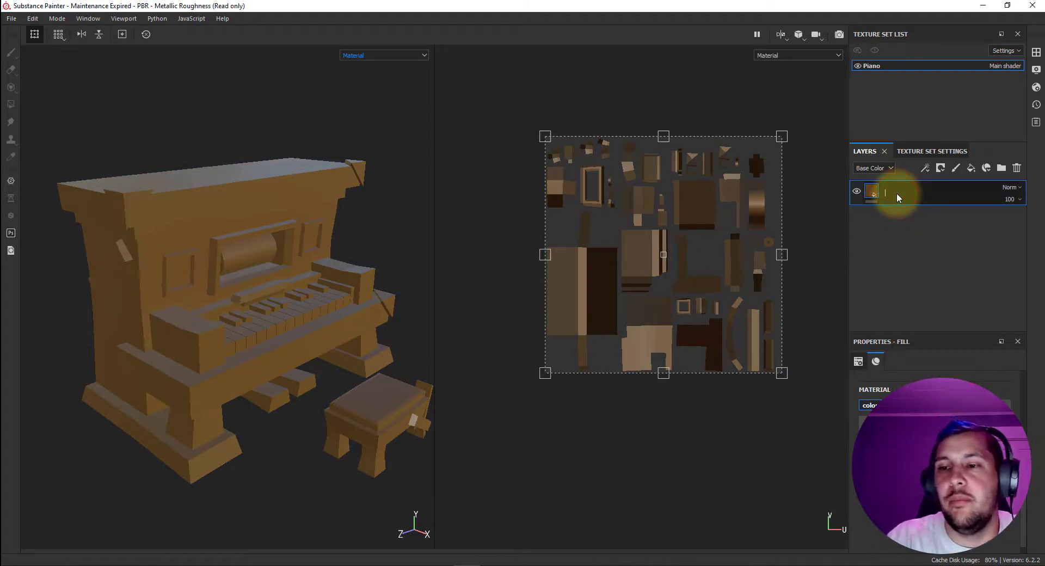
{"action": "type", "text": "Base"}
{"action": "key", "text": "Return"}
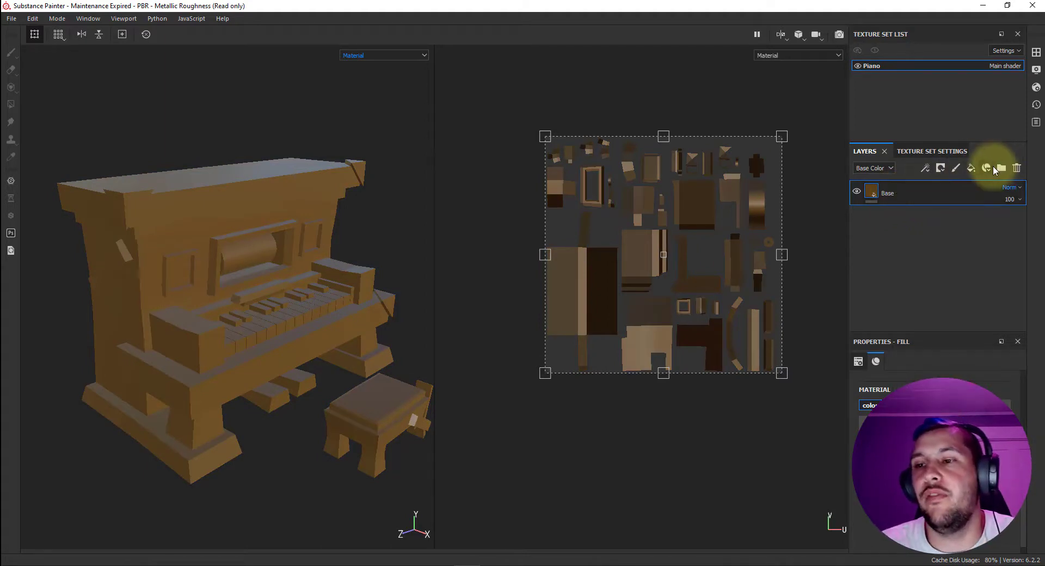
Step: Put the Base layer into a new folder named Wood and collapse the folder
{"action": "left_click", "coordinate": [1001, 167]}
{"action": "left_click_drag", "start_coordinate": [889, 216], "coordinate": [912, 191]}
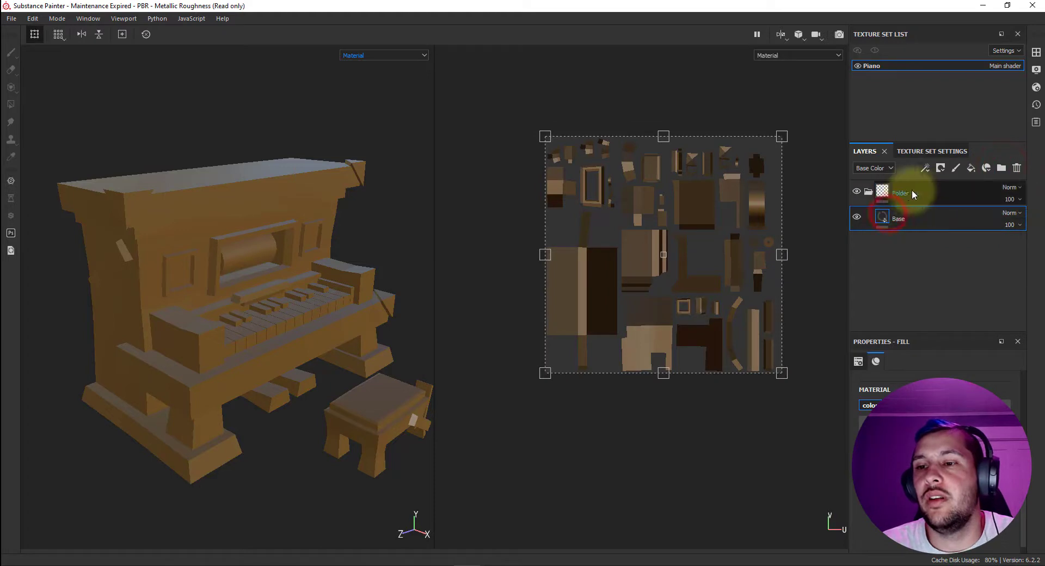
{"action": "left_click", "coordinate": [906, 192]}
{"action": "type", "text": "Wo"}
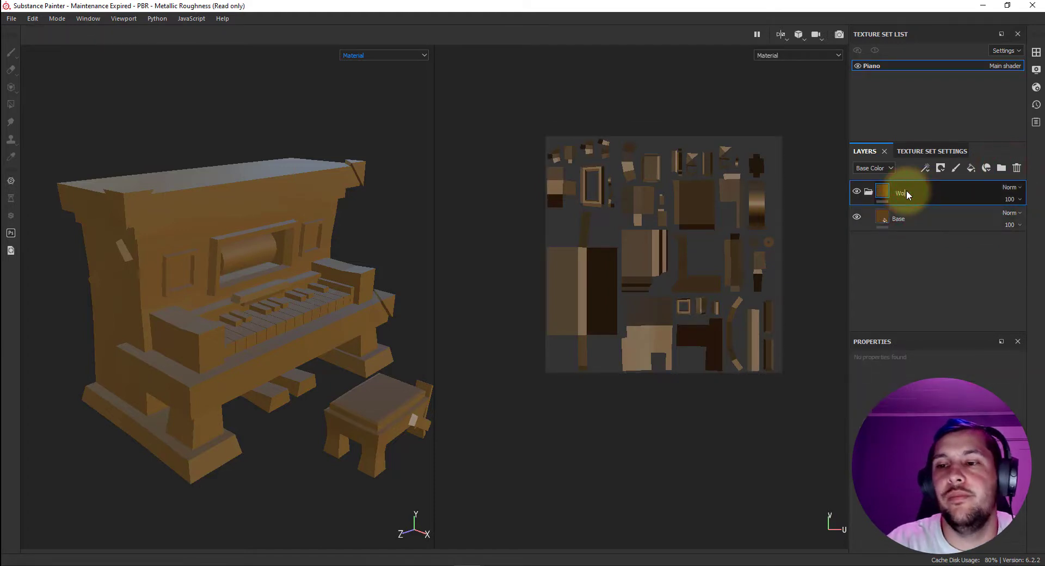
{"action": "type", "text": "od"}
{"action": "right_click", "coordinate": [877, 192]}
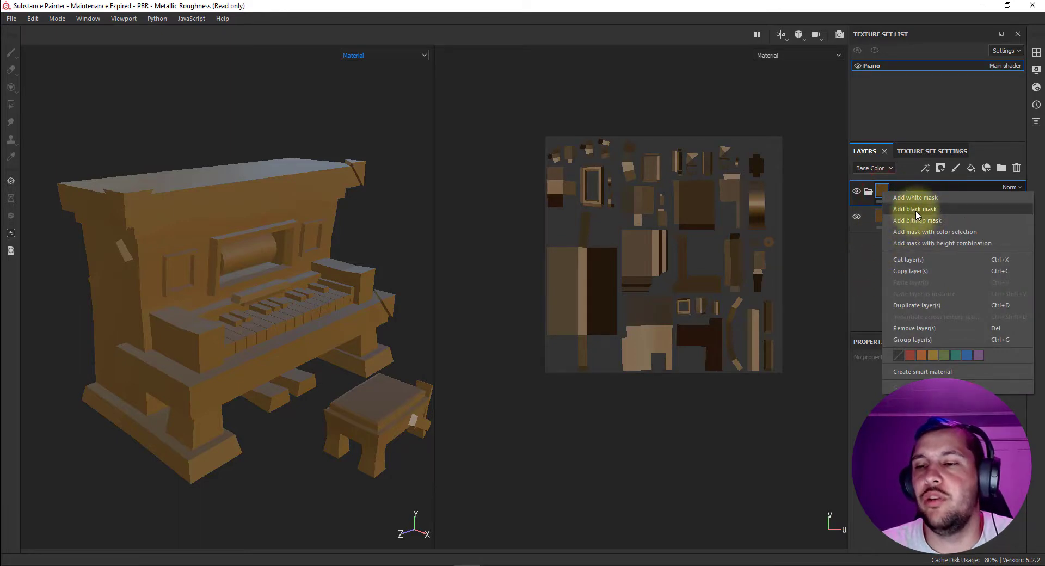
{"action": "left_click", "coordinate": [871, 254]}
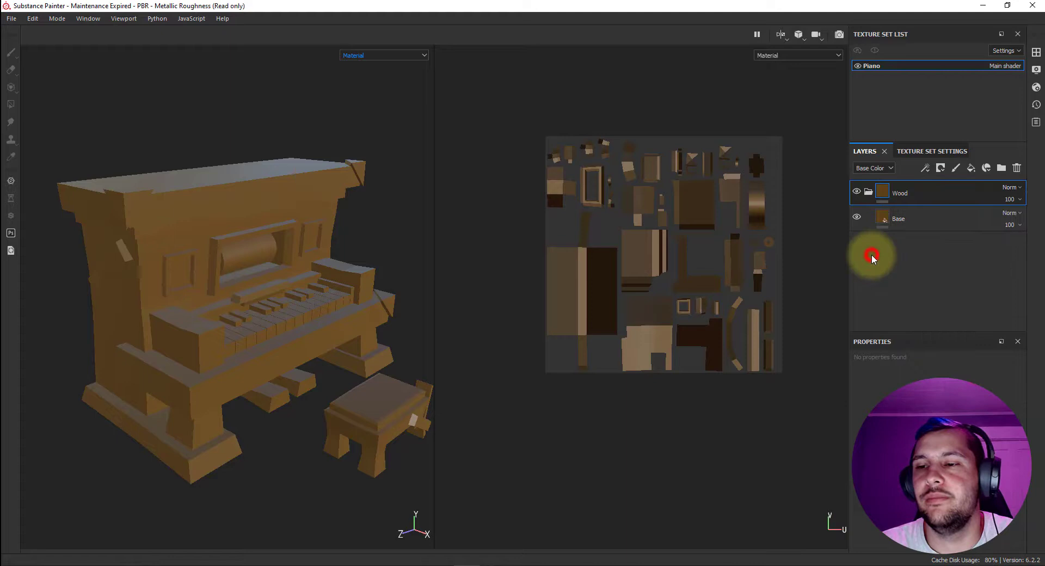
{"action": "left_click", "coordinate": [868, 192]}
{"action": "left_click", "coordinate": [926, 264]}
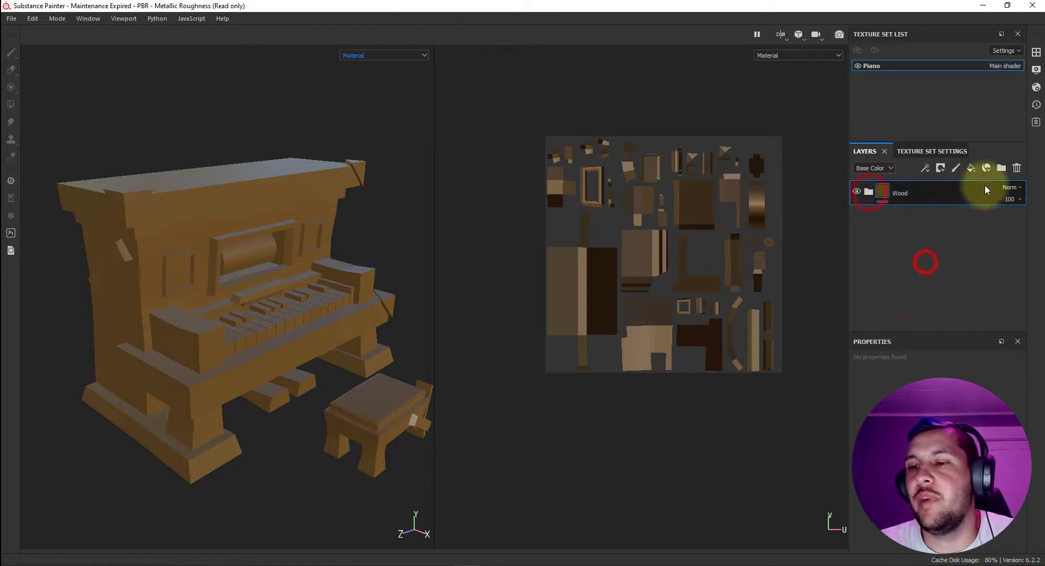
Step: Create a second folder above Wood and name it Metal
{"action": "left_click", "coordinate": [1001, 168]}
{"action": "double_click", "coordinate": [908, 193]}
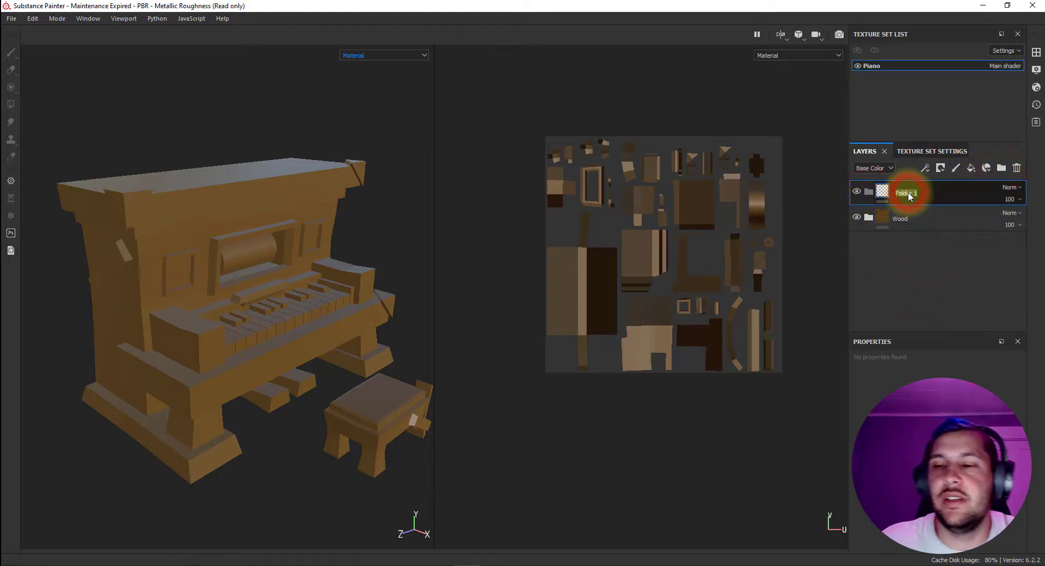
{"action": "type", "text": "Metal"}
{"action": "key", "text": "Return"}
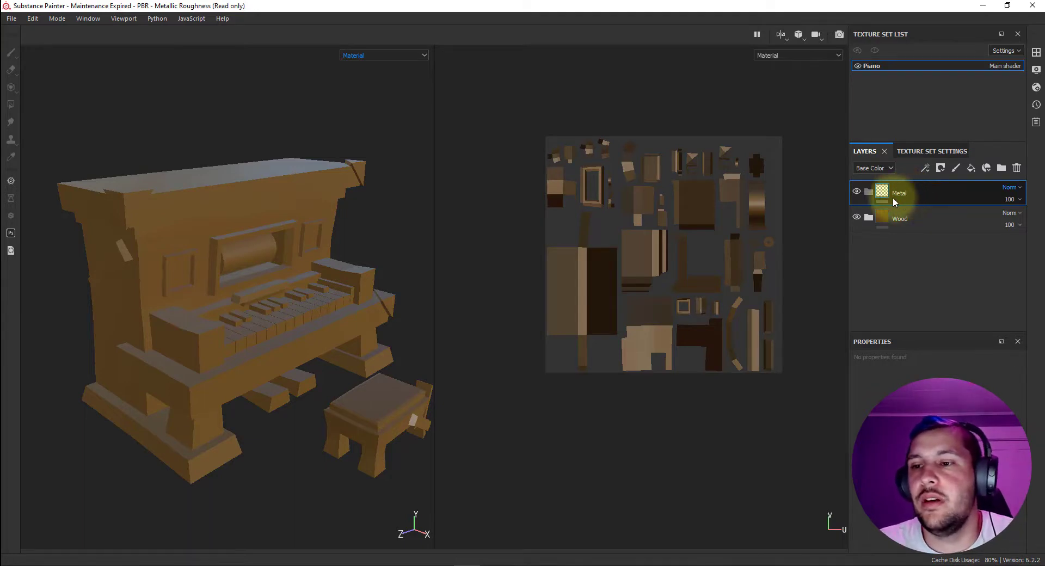
{"action": "left_click", "coordinate": [869, 195]}
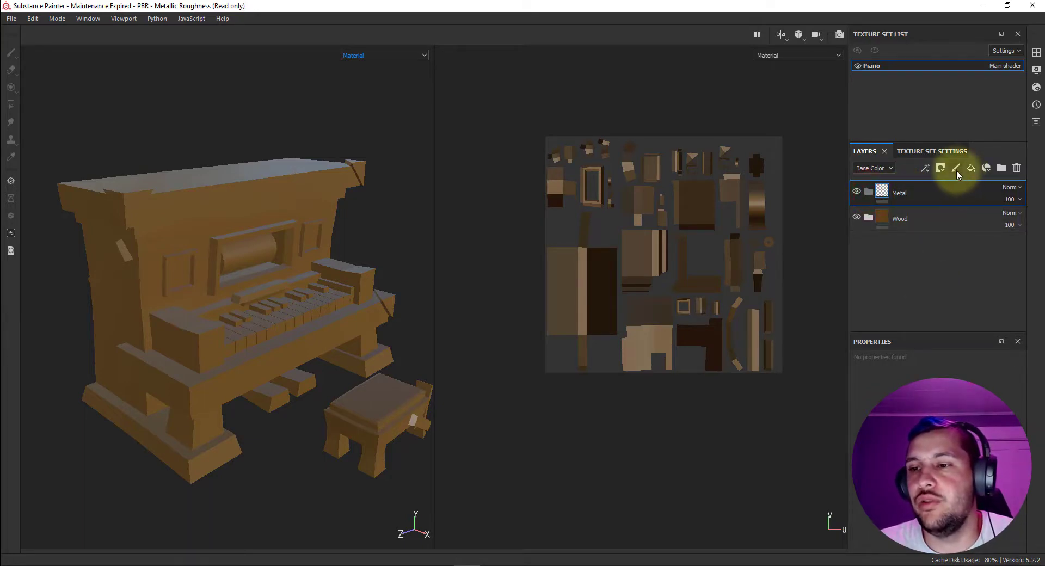
Step: Add a fill layer inside the Metal folder and set its base color to golden yellow
{"action": "left_click", "coordinate": [970, 168]}
{"action": "left_click_drag", "start_coordinate": [897, 191], "coordinate": [903, 234]}
{"action": "left_click", "coordinate": [871, 406]}
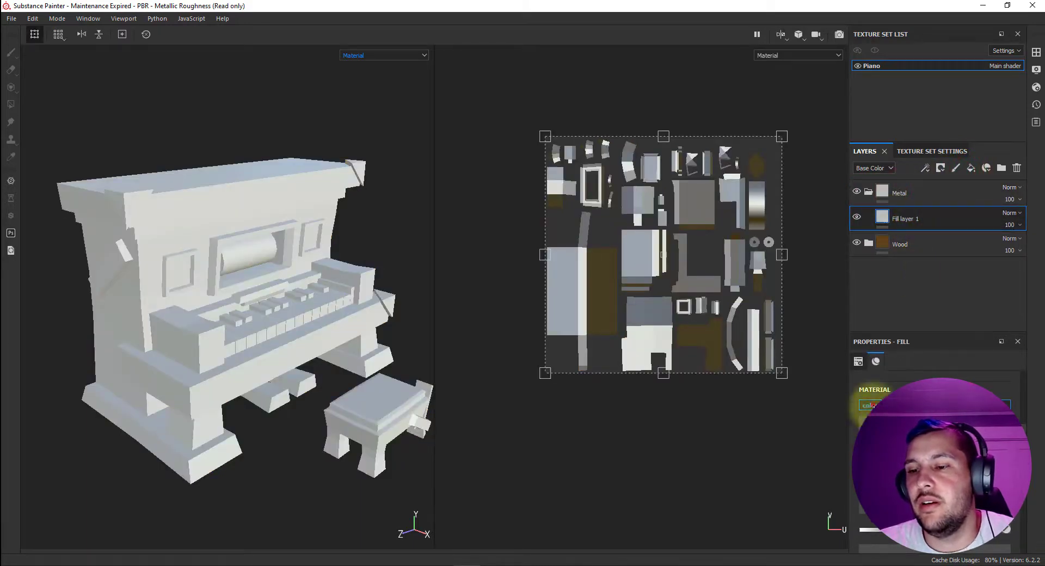
{"action": "left_click", "coordinate": [870, 406]}
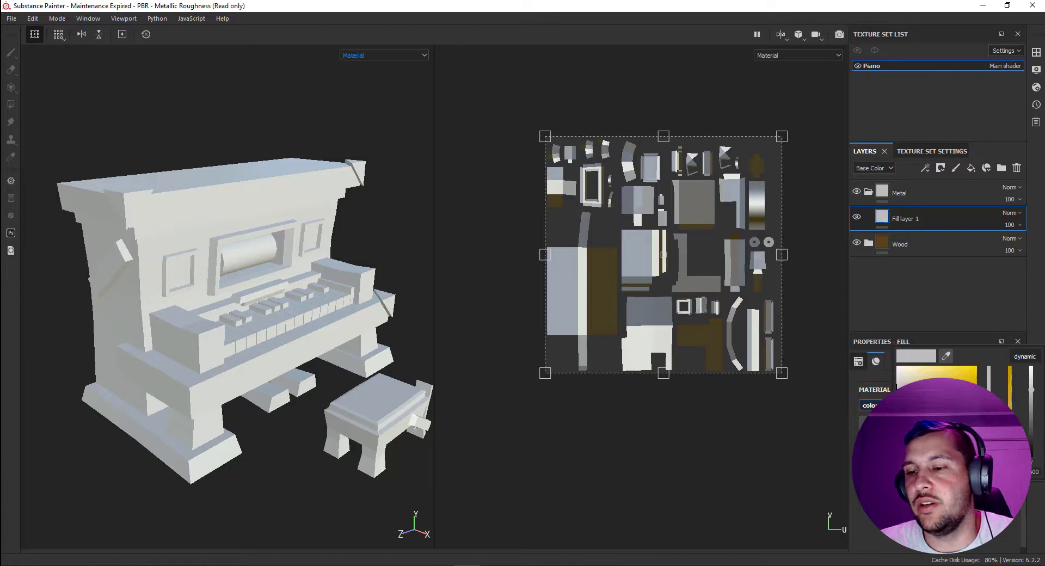
{"action": "left_click_drag", "start_coordinate": [988, 437], "coordinate": [988, 443]}
{"action": "left_click_drag", "start_coordinate": [971, 374], "coordinate": [967, 381]}
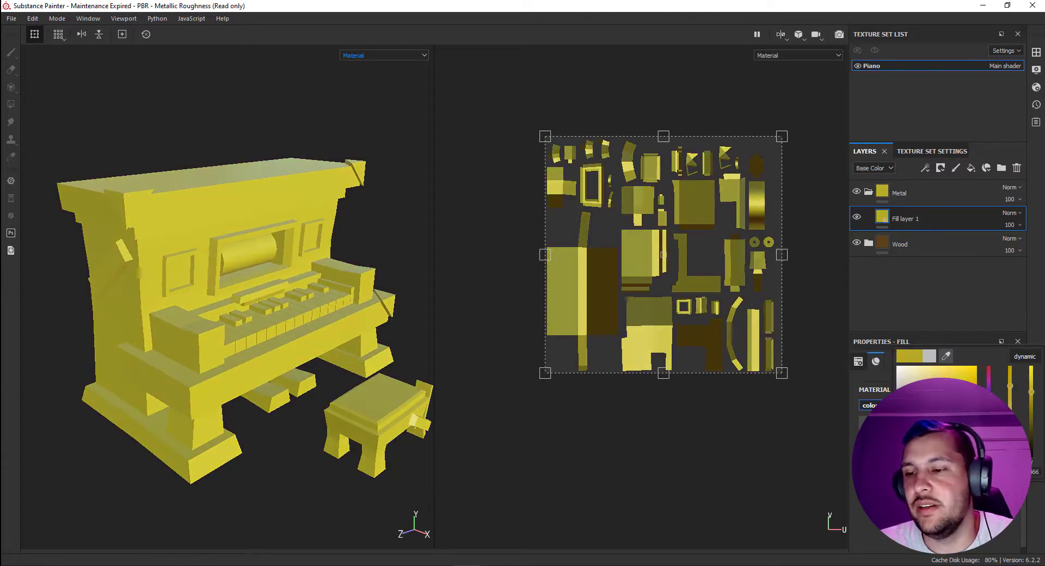
{"action": "left_click_drag", "start_coordinate": [988, 443], "coordinate": [988, 445]}
{"action": "left_click", "coordinate": [944, 292]}
Step: Collapse the Metal folder and add a black mask to it
{"action": "left_click", "coordinate": [868, 192]}
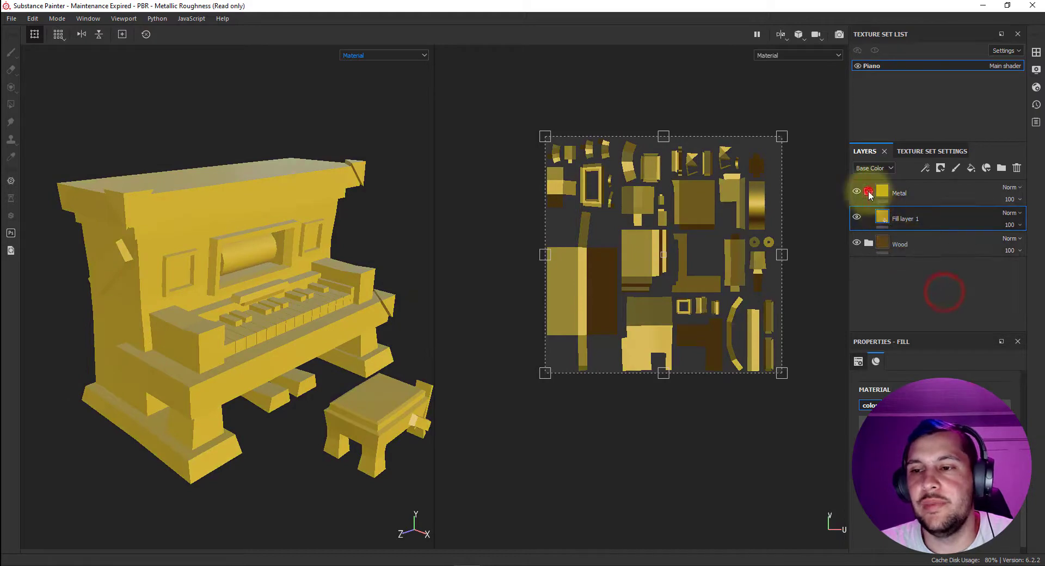
{"action": "right_click", "coordinate": [879, 190]}
{"action": "left_click", "coordinate": [912, 210]}
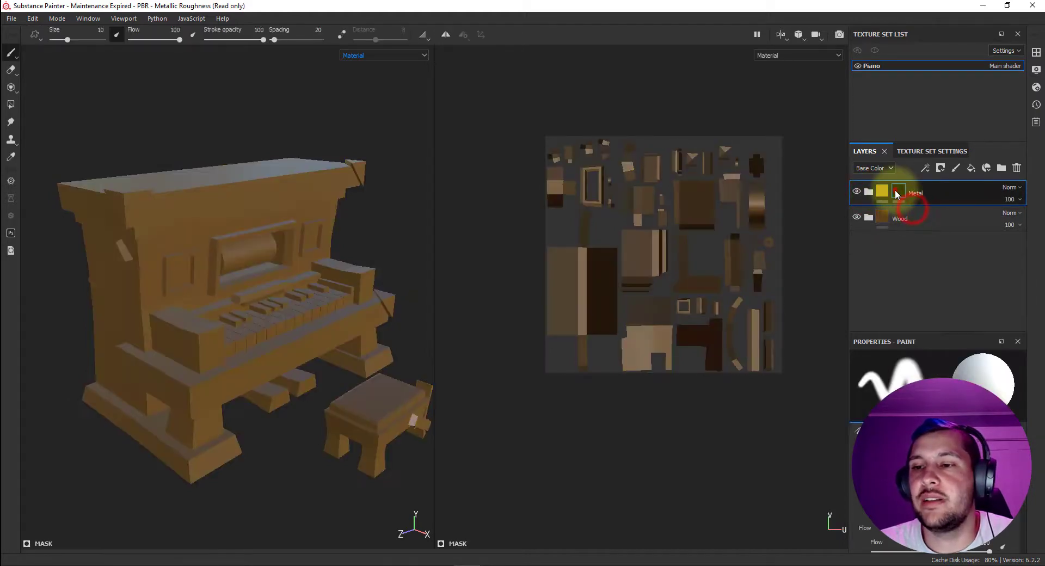
Step: Use Polygon Fill in mesh mode to reveal the Metal folder on the piano's corner pieces, central frame, ledge above the keys and pedals
{"action": "left_click", "coordinate": [10, 105]}
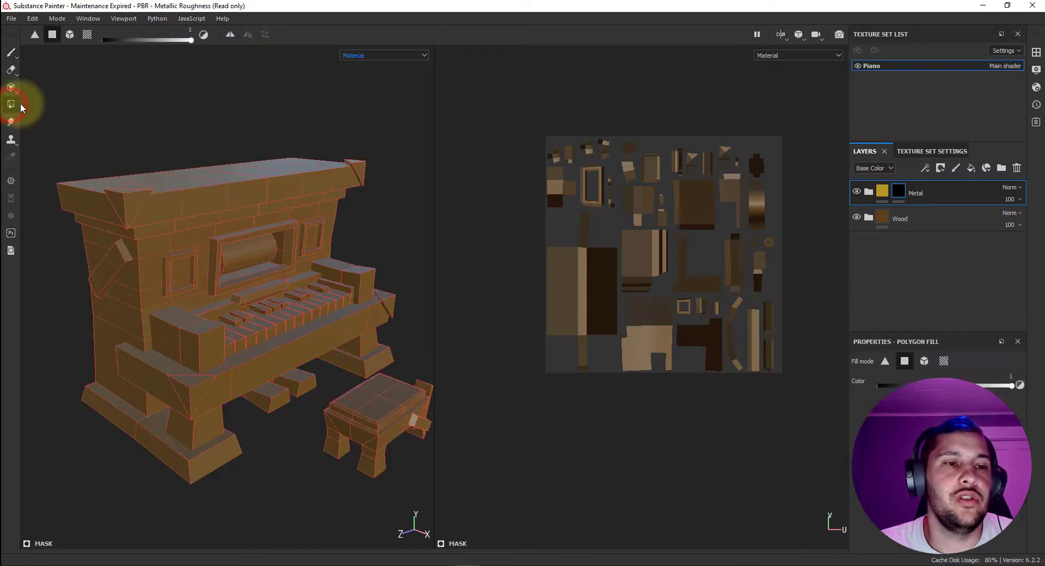
{"action": "left_click", "coordinate": [87, 34]}
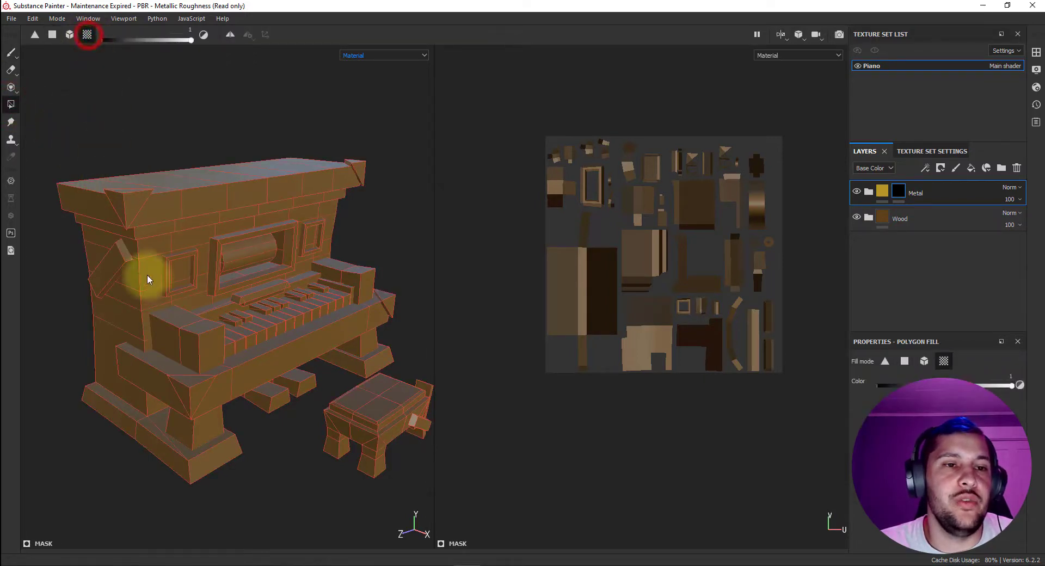
{"action": "left_click", "coordinate": [70, 35]}
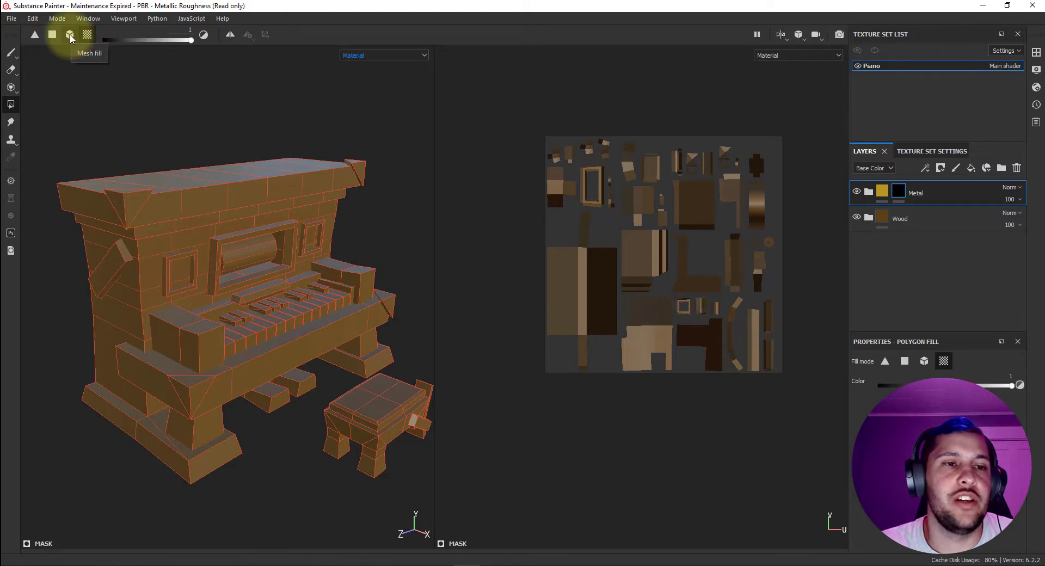
{"action": "left_click", "coordinate": [124, 206]}
{"action": "left_click", "coordinate": [220, 240]}
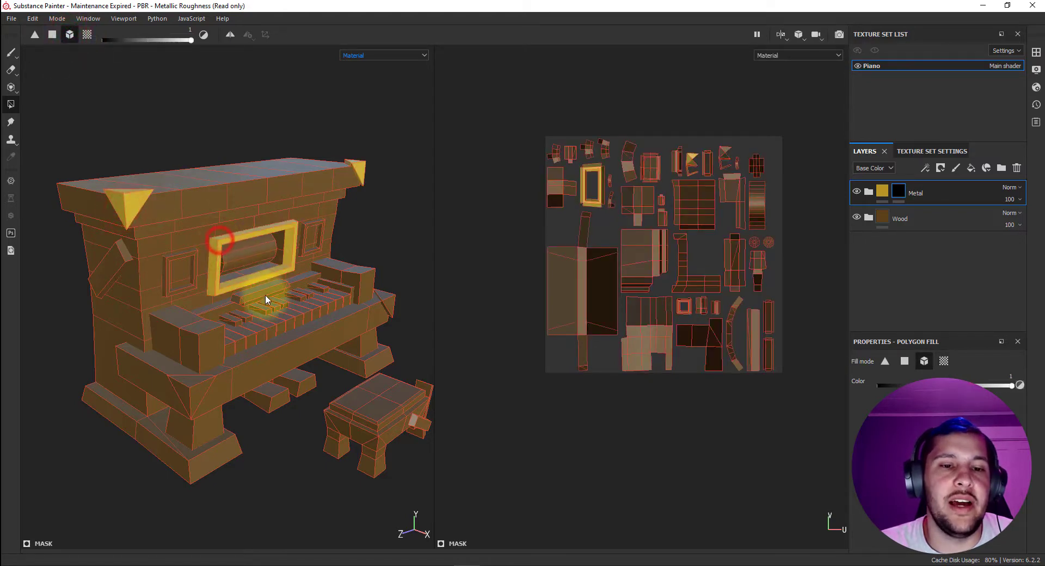
{"action": "left_click", "coordinate": [191, 391]}
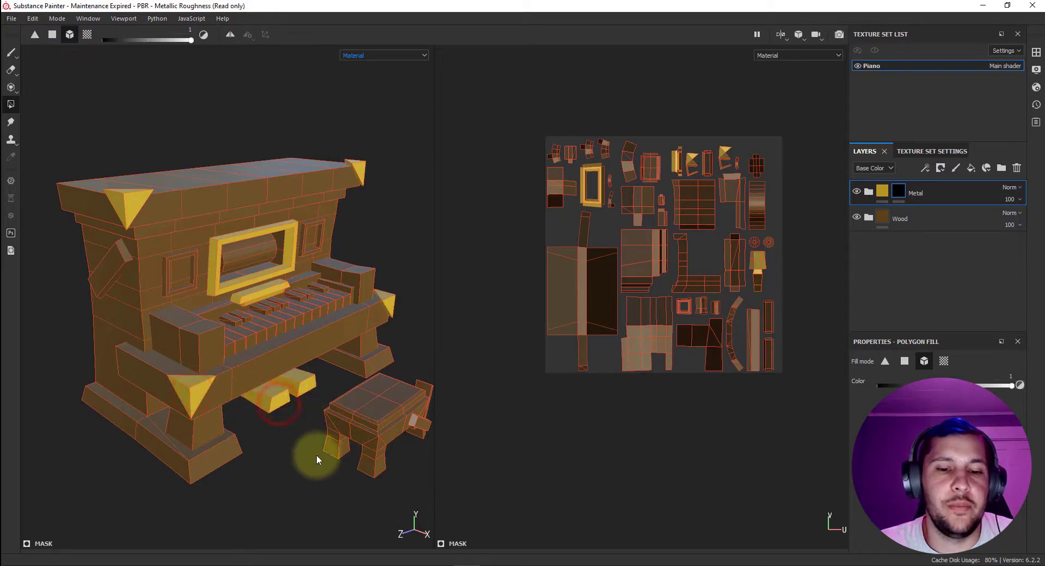
{"action": "mouse_move", "coordinate": [251, 463]}
{"action": "left_mouse_down", "text": "alt"}
{"action": "mouse_move", "coordinate": [415, 439]}
{"action": "mouse_move", "coordinate": [205, 457]}
{"action": "mouse_move", "coordinate": [63, 447]}
{"action": "mouse_move", "coordinate": [53, 417]}
{"action": "mouse_move", "coordinate": [117, 355]}
{"action": "mouse_move", "coordinate": [275, 397]}
{"action": "mouse_move", "coordinate": [293, 426]}
{"action": "mouse_move", "coordinate": [318, 340]}
{"action": "mouse_move", "coordinate": [354, 333]}
{"action": "mouse_move", "coordinate": [243, 415]}
{"action": "mouse_move", "coordinate": [260, 442]}
{"action": "mouse_move", "coordinate": [247, 450]}
{"action": "mouse_move", "coordinate": [250, 472]}
{"action": "left_mouse_up", "text": "alt"}
{"action": "right_click_drag", "start_coordinate": [250, 470], "coordinate": [229, 355], "text": "alt"}
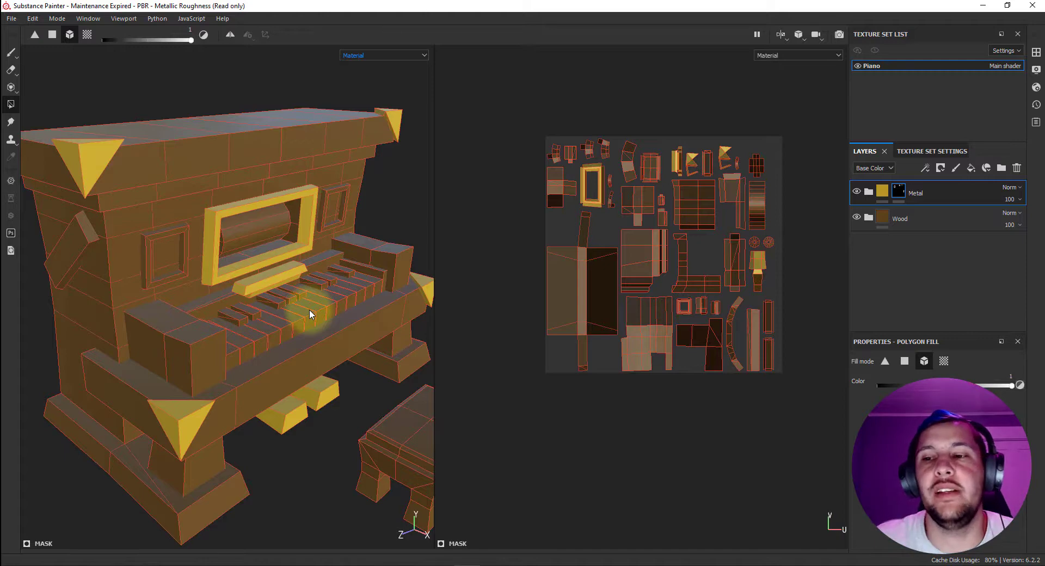
Step: Look at the layers inside the Metal and Wood folders and briefly view the list of smart materials
{"action": "left_click", "coordinate": [868, 192]}
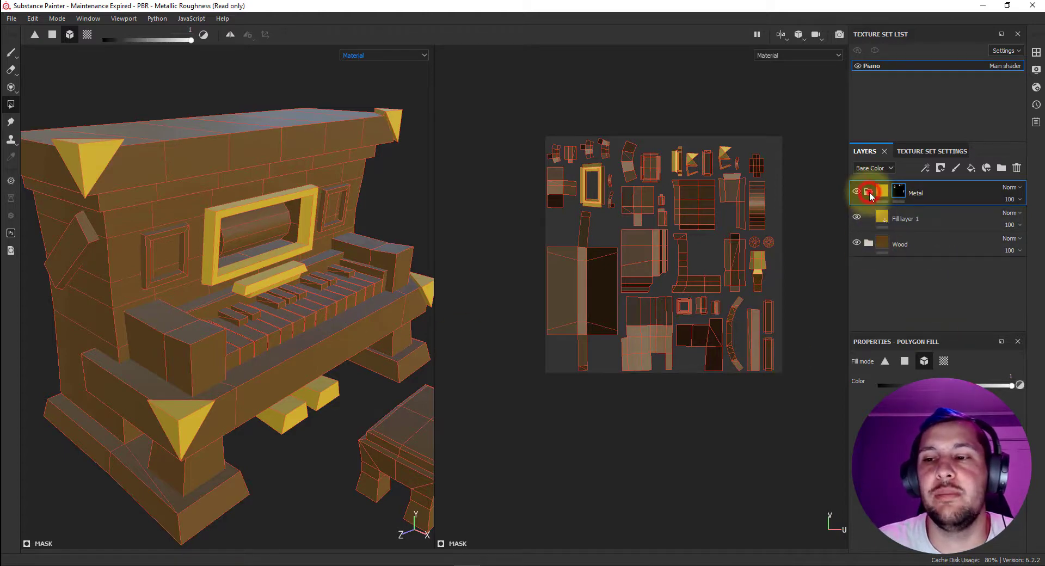
{"action": "left_click", "coordinate": [868, 191]}
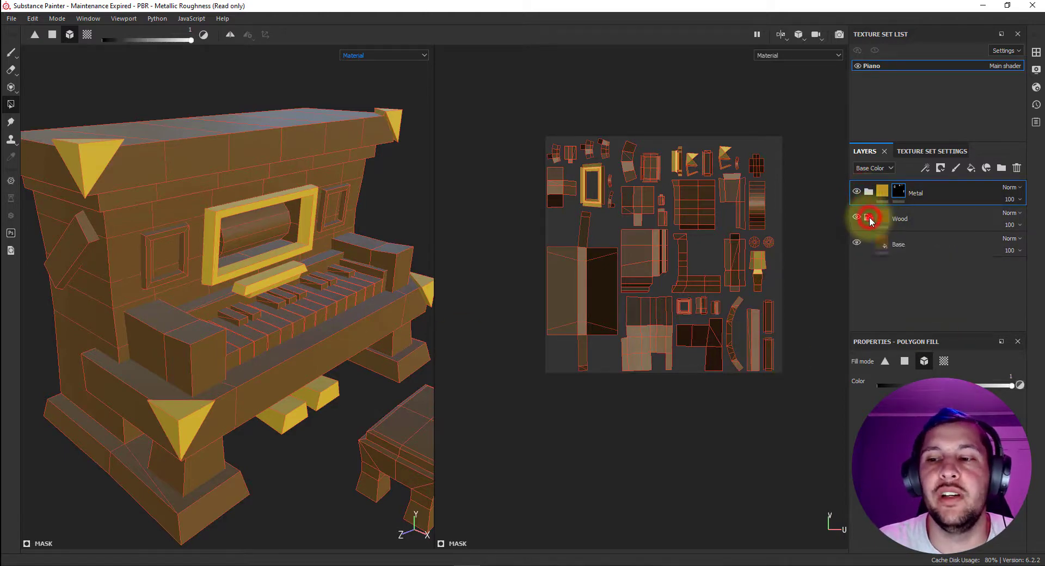
{"action": "left_click", "coordinate": [869, 219]}
{"action": "left_click", "coordinate": [945, 273]}
{"action": "left_click", "coordinate": [986, 167]}
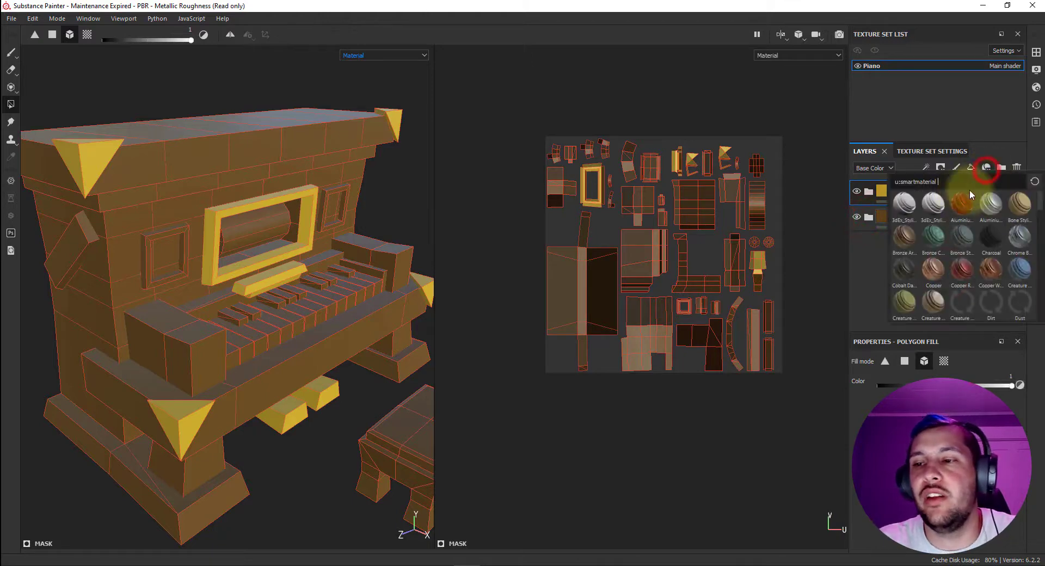
{"action": "left_click", "coordinate": [861, 299]}
Step: Create a new folder above Metal and name it Cloth
{"action": "left_click", "coordinate": [1001, 167]}
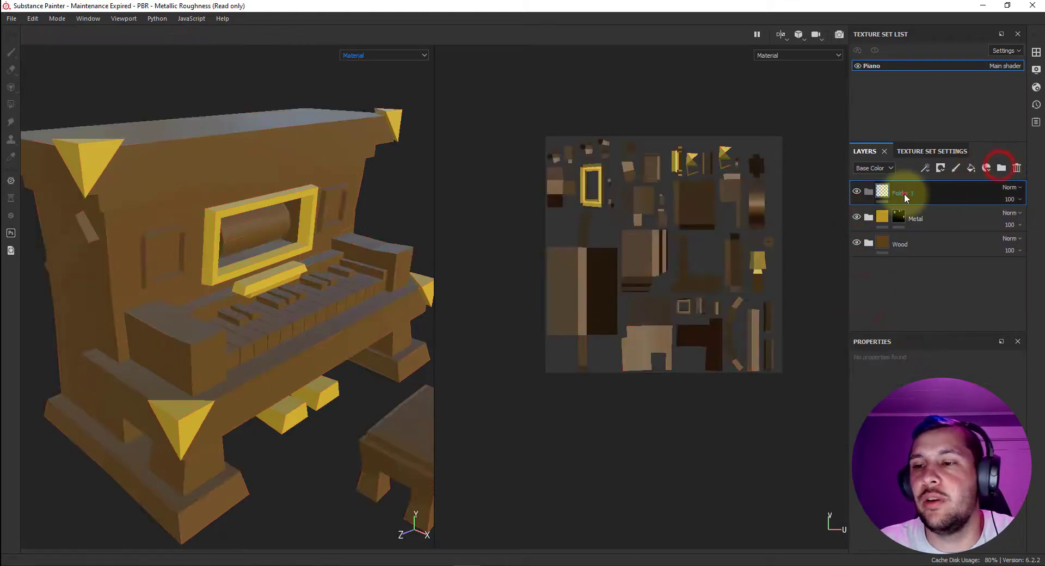
{"action": "double_click", "coordinate": [903, 193]}
{"action": "type", "text": "Clo"}
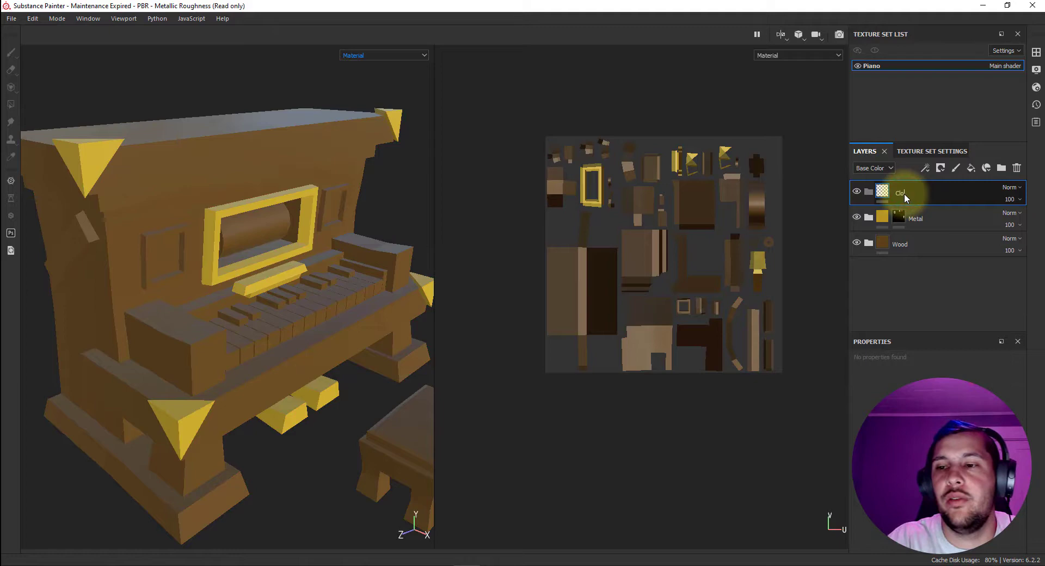
{"action": "type", "text": "th"}
{"action": "key", "text": "Return"}
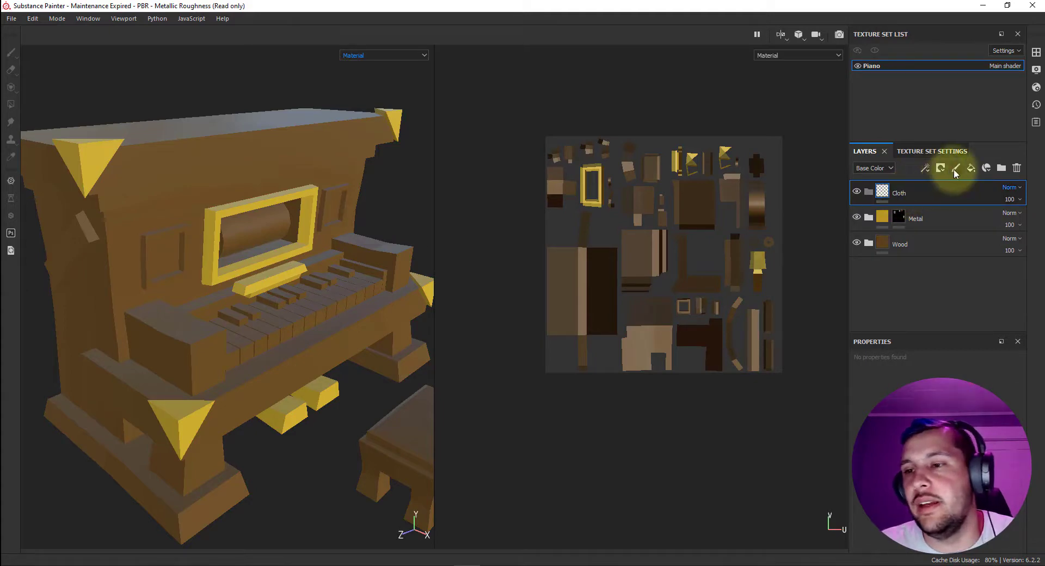
Step: Add a fill layer inside the Cloth folder, collapse the folder and select it
{"action": "left_click", "coordinate": [955, 169]}
{"action": "left_click_drag", "start_coordinate": [887, 195], "coordinate": [870, 215]}
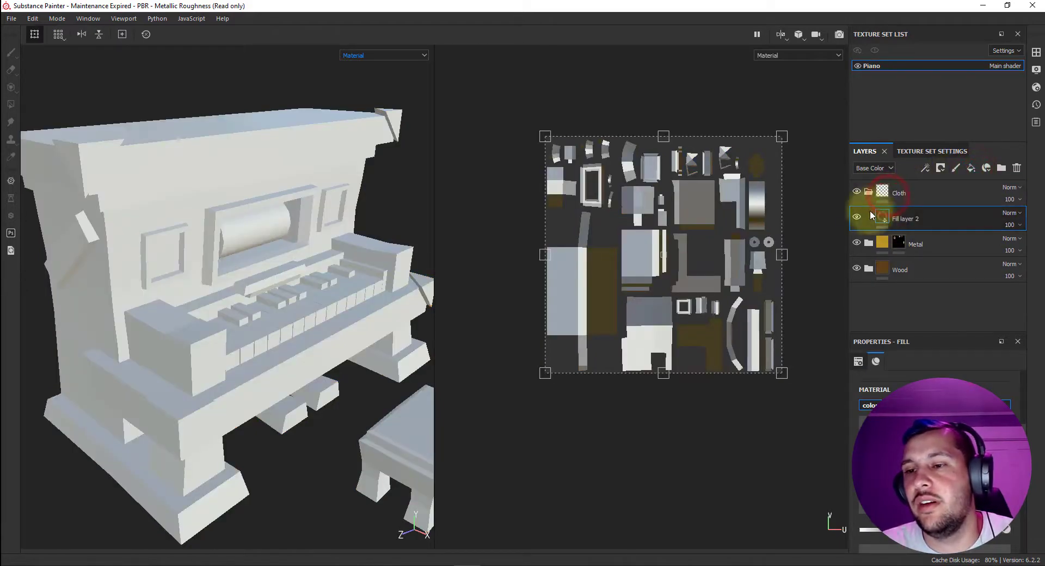
{"action": "left_click", "coordinate": [869, 192]}
{"action": "left_click", "coordinate": [891, 194]}
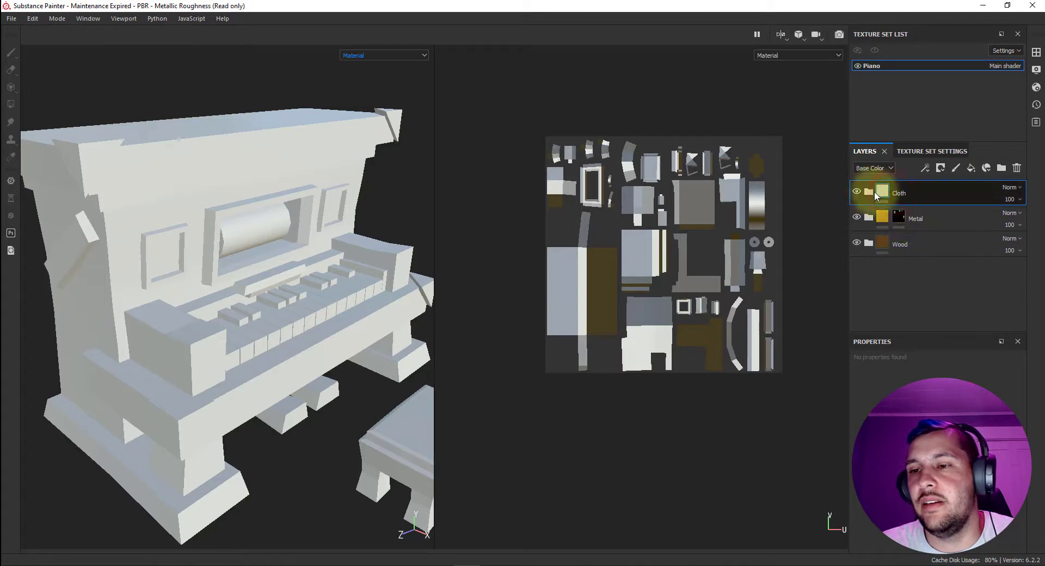
Step: Set the base color of the fill layer inside the Cloth folder to a dark magenta
{"action": "left_click", "coordinate": [869, 192]}
{"action": "left_click", "coordinate": [903, 218]}
{"action": "left_click", "coordinate": [870, 405]}
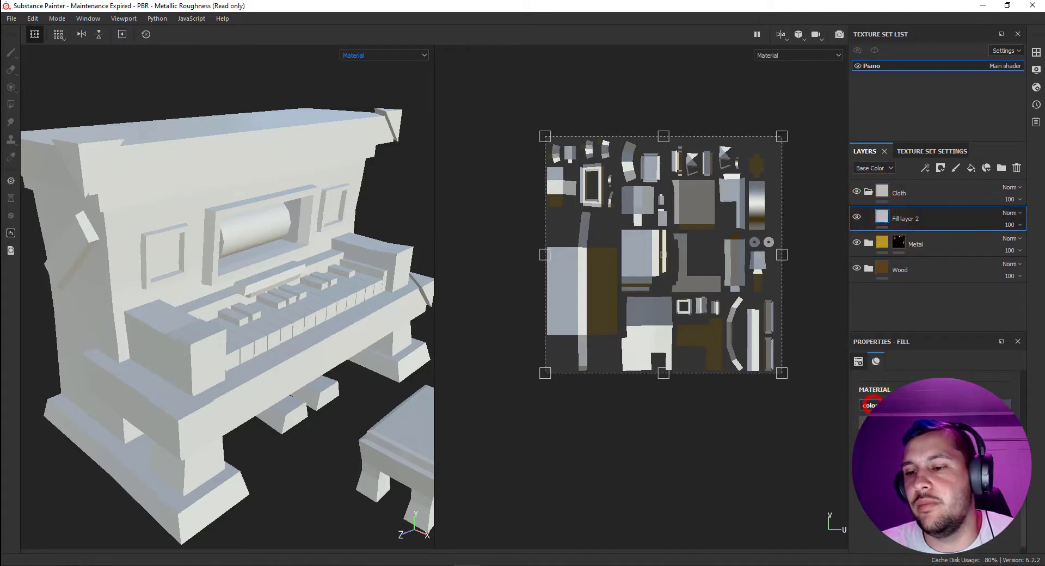
{"action": "left_click", "coordinate": [950, 416]}
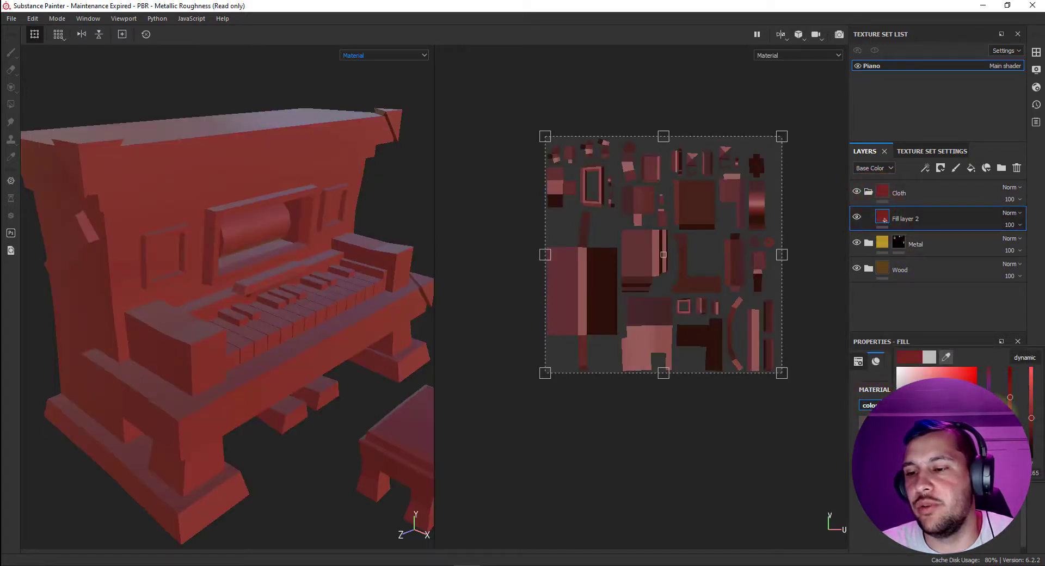
{"action": "left_click", "coordinate": [987, 374]}
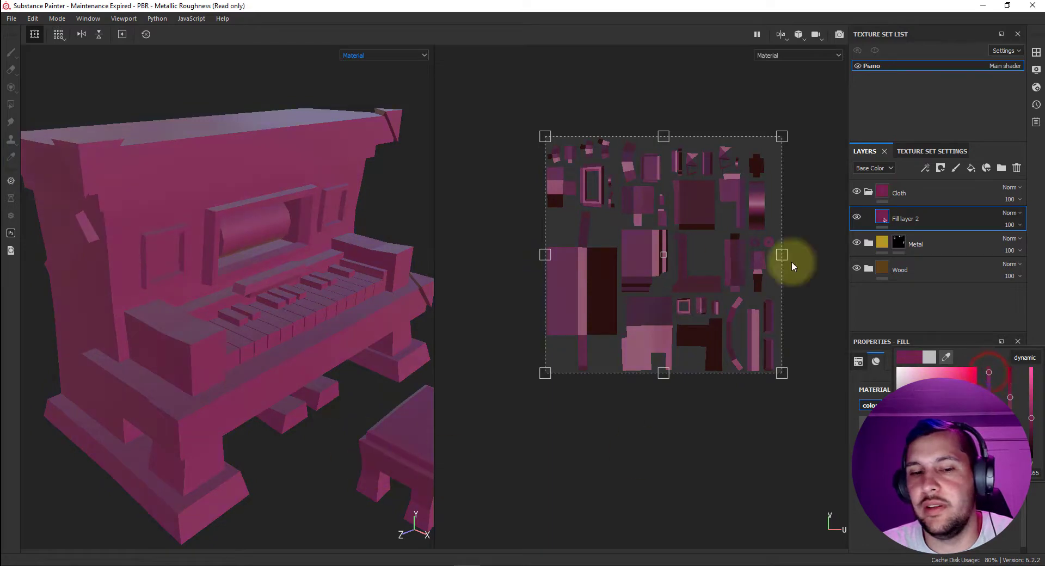
Step: Add a black mask to the Cloth folder and reveal it on the stool's cushion with Polygon Fill in UV chunk mode
{"action": "left_click", "coordinate": [882, 193]}
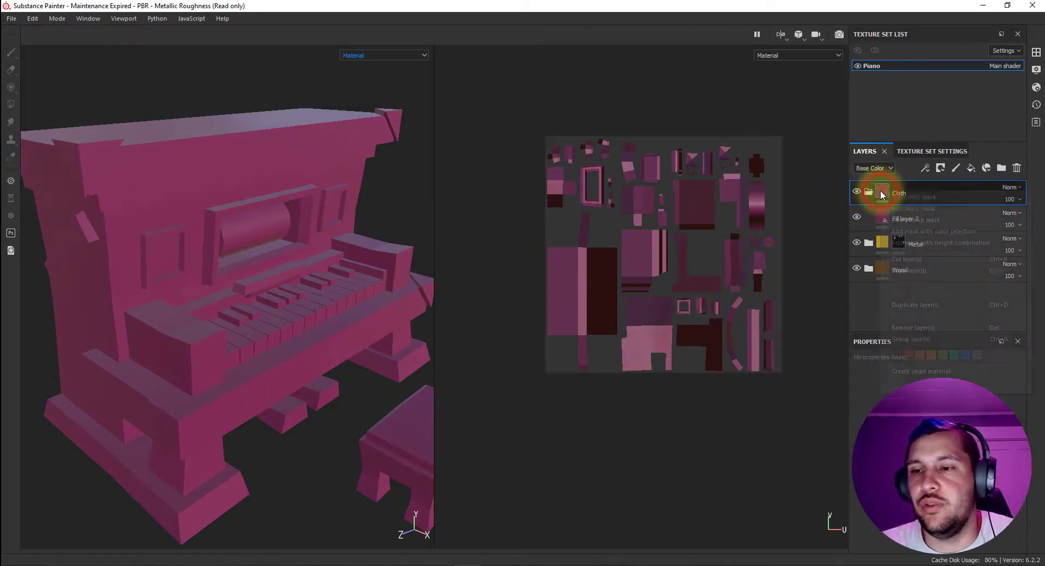
{"action": "right_click", "coordinate": [880, 190]}
{"action": "left_click", "coordinate": [923, 207]}
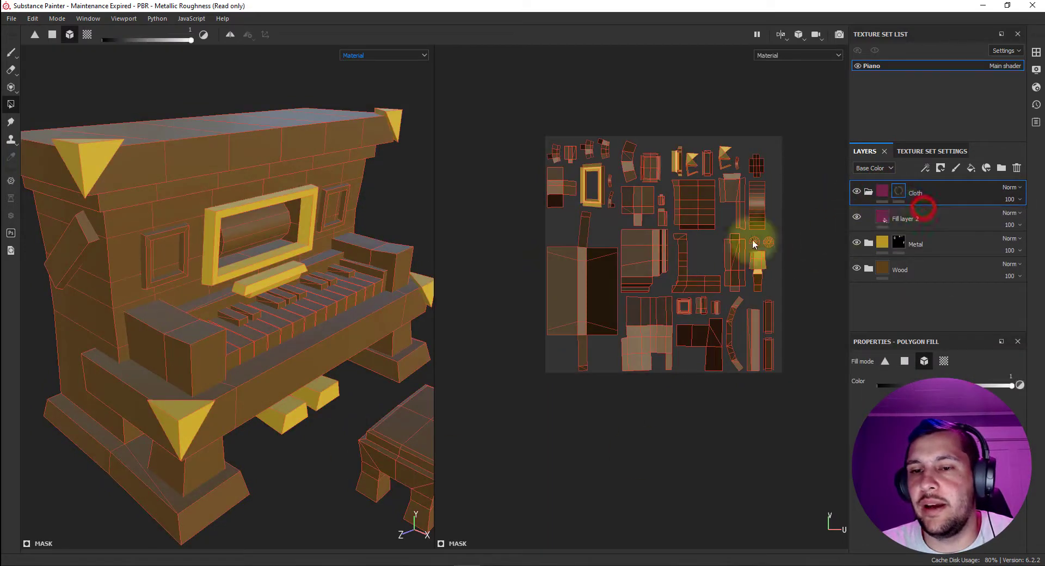
{"action": "left_click", "coordinate": [87, 34]}
{"action": "left_click", "coordinate": [412, 439]}
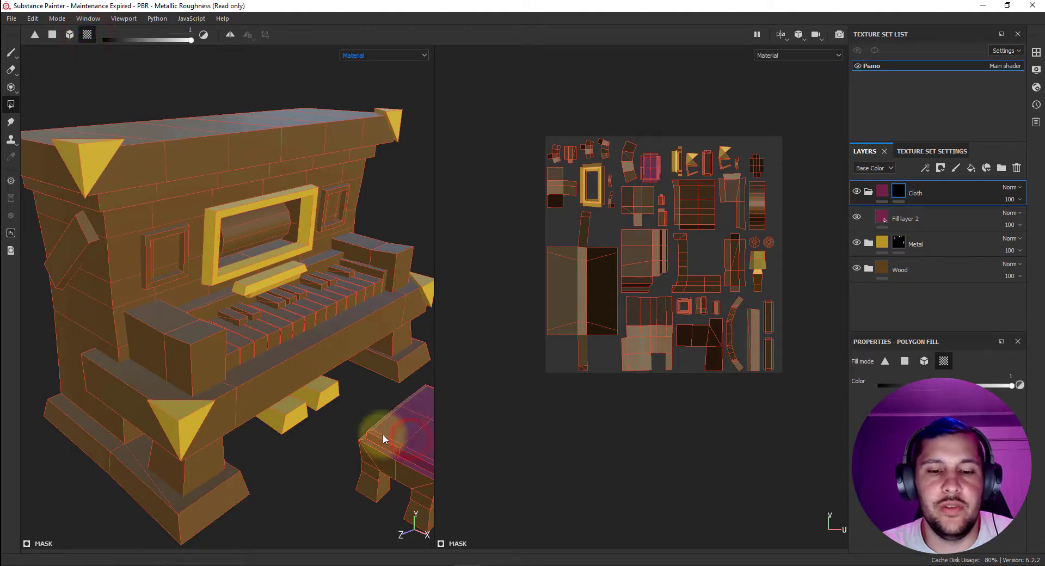
{"action": "middle_click_drag", "start_coordinate": [383, 433], "coordinate": [316, 403], "text": "alt"}
{"action": "scroll", "coordinate": [342, 422], "scroll_direction": "up", "scroll_amount": 4}
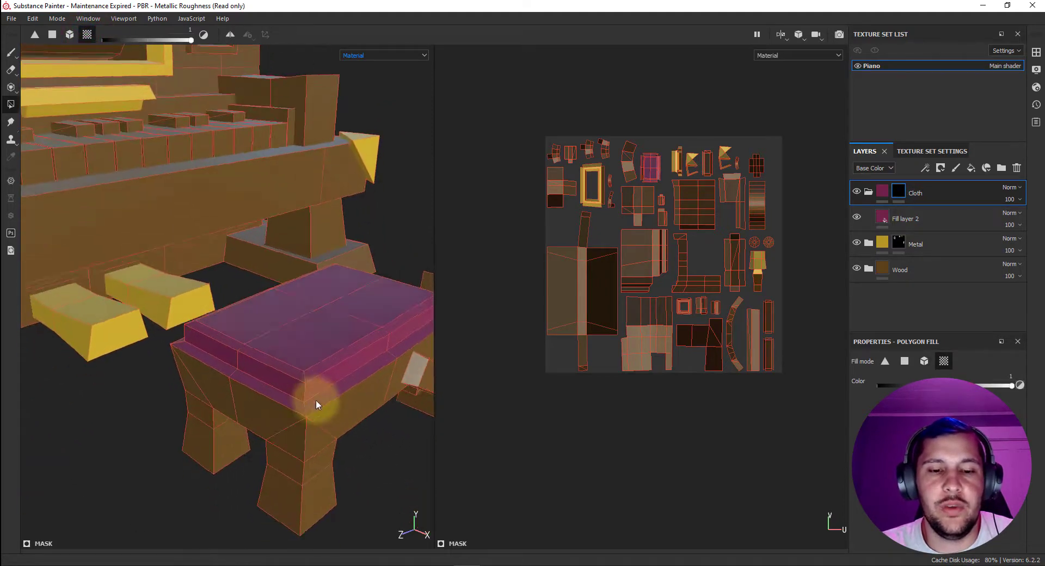
Step: Use Polygon Fill in polygon mode with color 0 to mask the Cloth folder off the stool faces around and below the cushion
{"action": "left_click", "coordinate": [52, 34]}
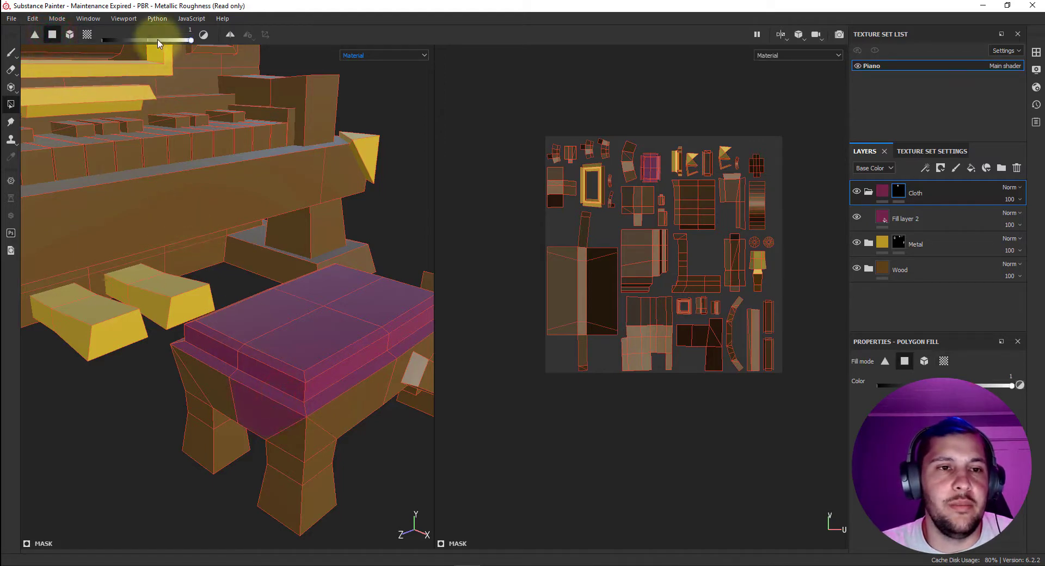
{"action": "left_click_drag", "start_coordinate": [159, 38], "coordinate": [101, 40]}
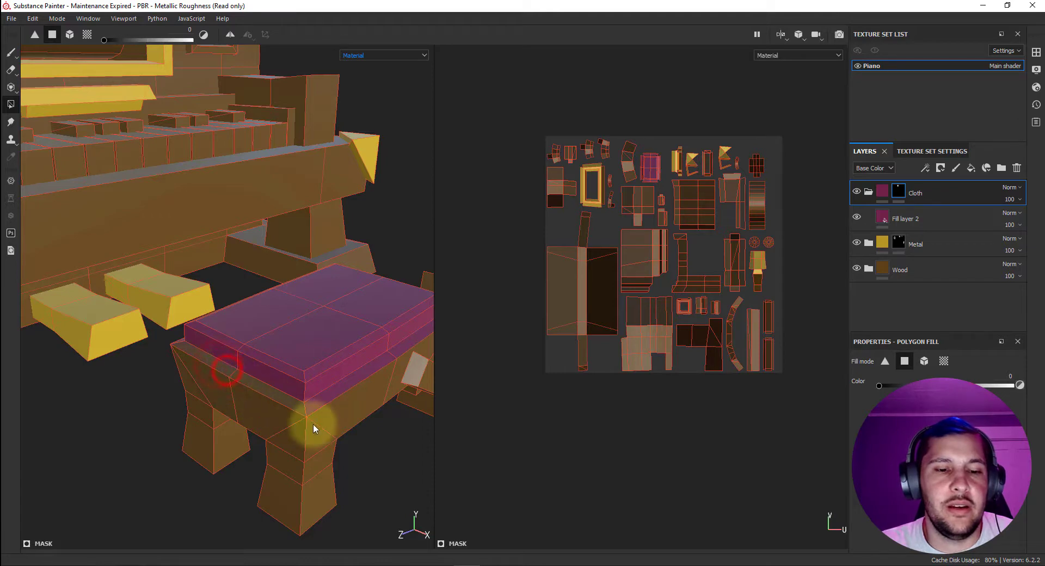
{"action": "left_click_drag", "start_coordinate": [317, 420], "coordinate": [292, 348], "text": "alt"}
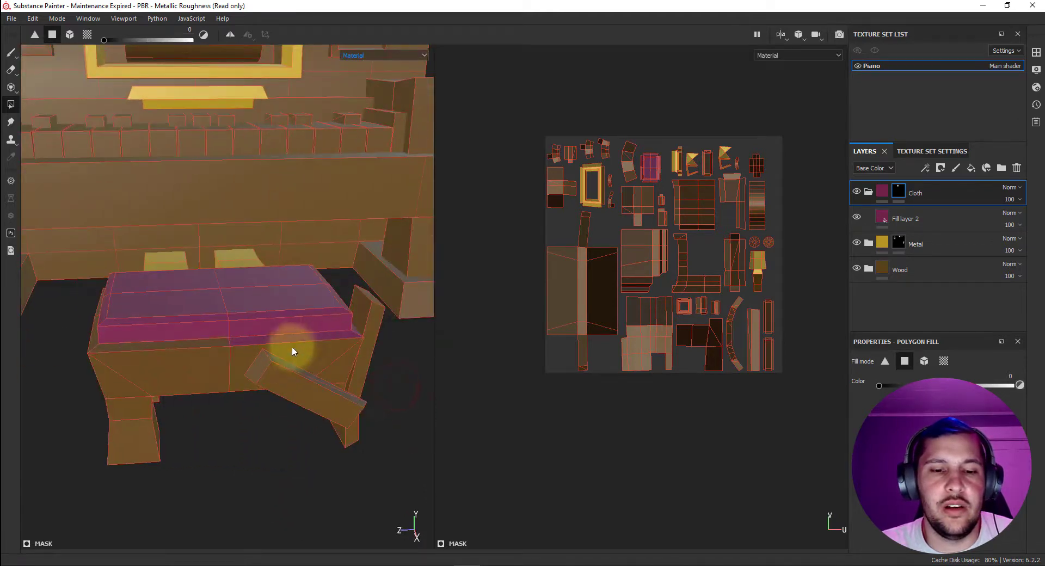
{"action": "mouse_move", "coordinate": [364, 371]}
{"action": "left_mouse_down", "text": "alt"}
{"action": "mouse_move", "coordinate": [168, 413]}
{"action": "mouse_move", "coordinate": [326, 396]}
{"action": "left_mouse_up", "text": "alt"}
{"action": "mouse_move", "coordinate": [413, 377]}
{"action": "left_mouse_down", "text": "alt"}
{"action": "mouse_move", "coordinate": [292, 363]}
{"action": "mouse_move", "coordinate": [110, 373]}
{"action": "mouse_move", "coordinate": [432, 332]}
{"action": "mouse_move", "coordinate": [245, 360]}
{"action": "mouse_move", "coordinate": [286, 358]}
{"action": "left_mouse_up", "text": "alt"}
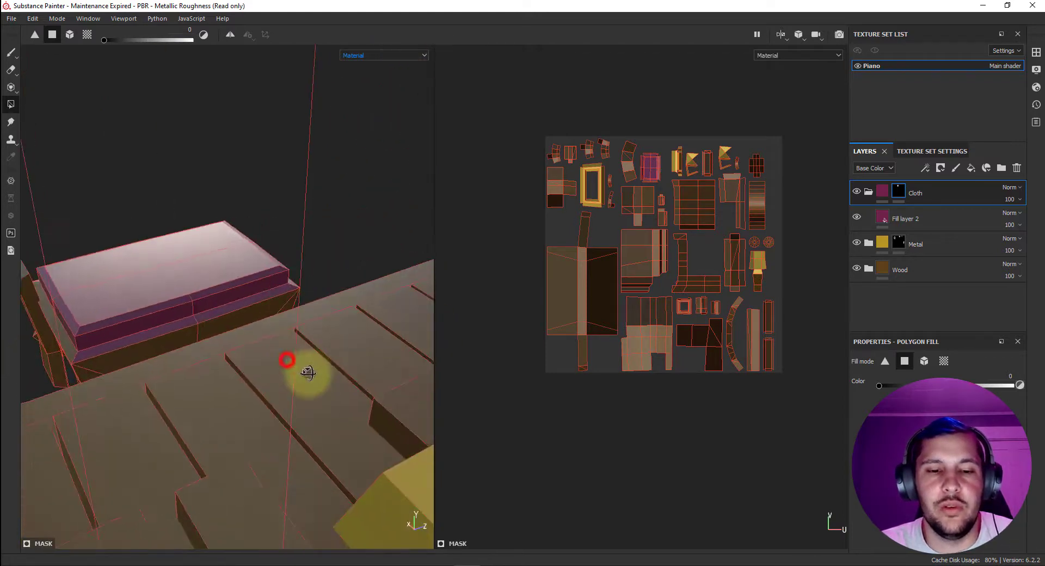
{"action": "mouse_move", "coordinate": [204, 336]}
{"action": "left_mouse_down", "text": "alt"}
{"action": "mouse_move", "coordinate": [205, 350]}
{"action": "mouse_move", "coordinate": [342, 344]}
{"action": "left_mouse_up", "text": "alt"}
{"action": "scroll", "coordinate": [342, 345], "scroll_direction": "down", "scroll_amount": 8}
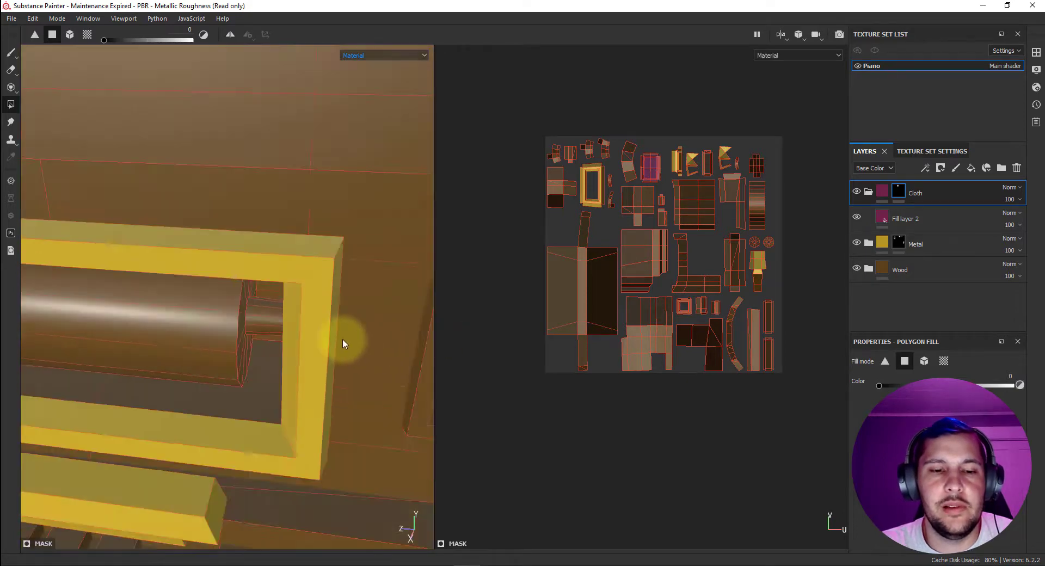
{"action": "middle_click_drag", "start_coordinate": [298, 349], "coordinate": [277, 232], "text": "alt"}
{"action": "left_click_drag", "start_coordinate": [301, 330], "coordinate": [356, 316], "text": "alt"}
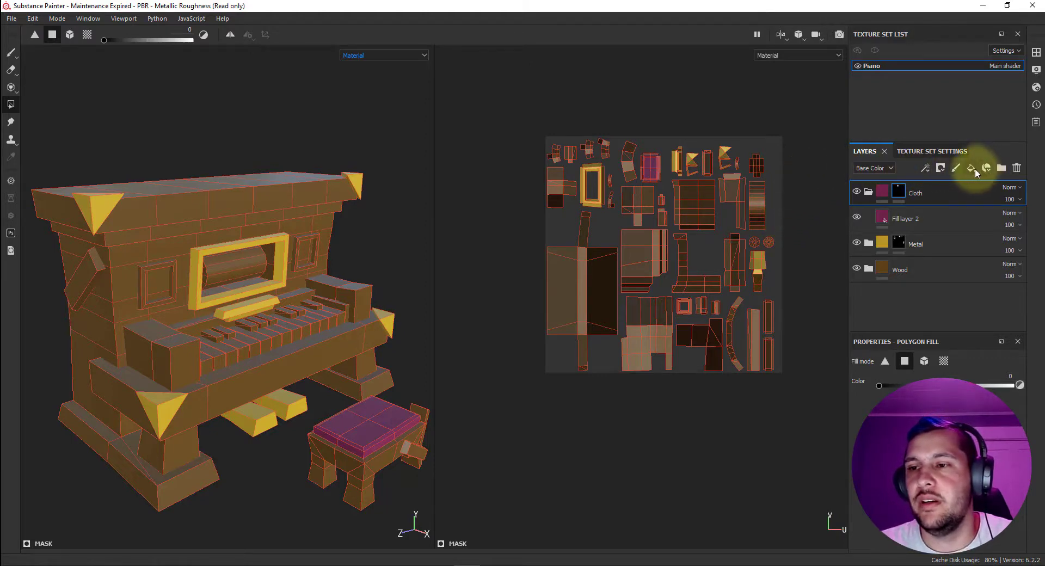
Step: Create a new folder above Cloth and name it Keys, collapsing the Cloth folder
{"action": "left_click", "coordinate": [1001, 168]}
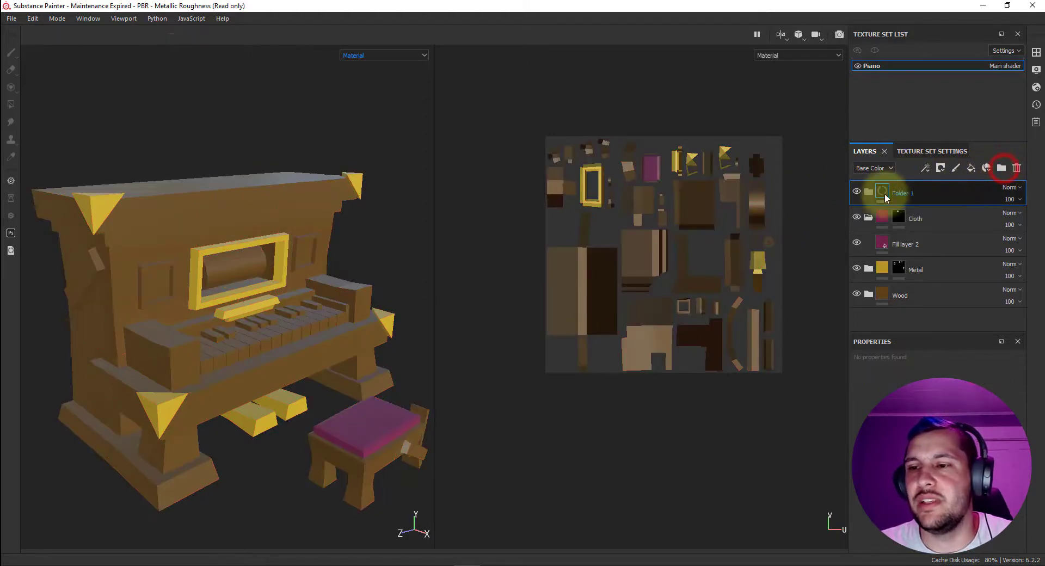
{"action": "left_click", "coordinate": [868, 217]}
{"action": "double_click", "coordinate": [899, 194]}
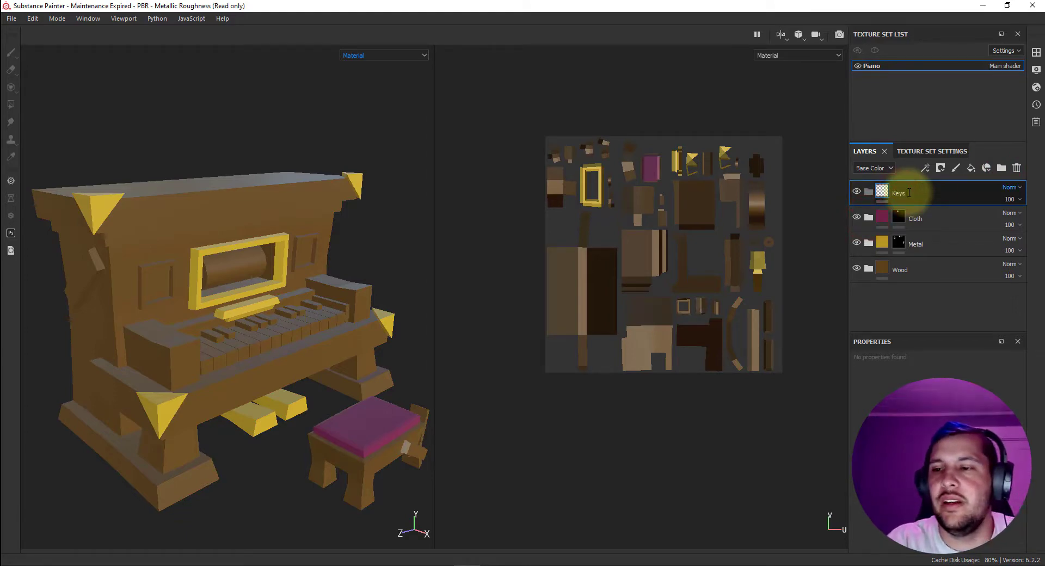
Step: Add a fill layer inside the Keys folder, keep its default light gray color and collapse the folder
{"action": "left_click", "coordinate": [971, 168]}
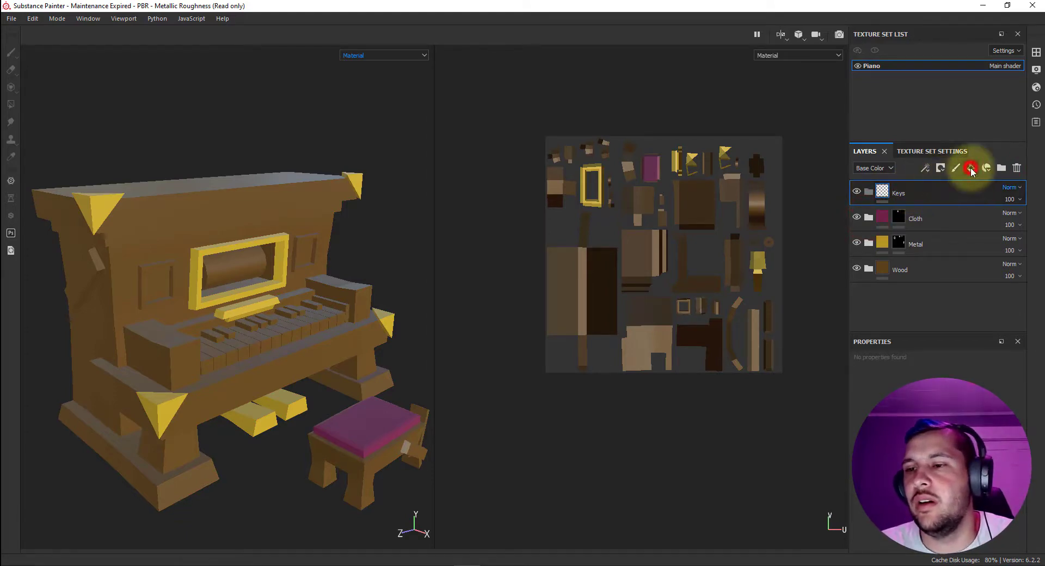
{"action": "left_click_drag", "start_coordinate": [895, 194], "coordinate": [889, 218]}
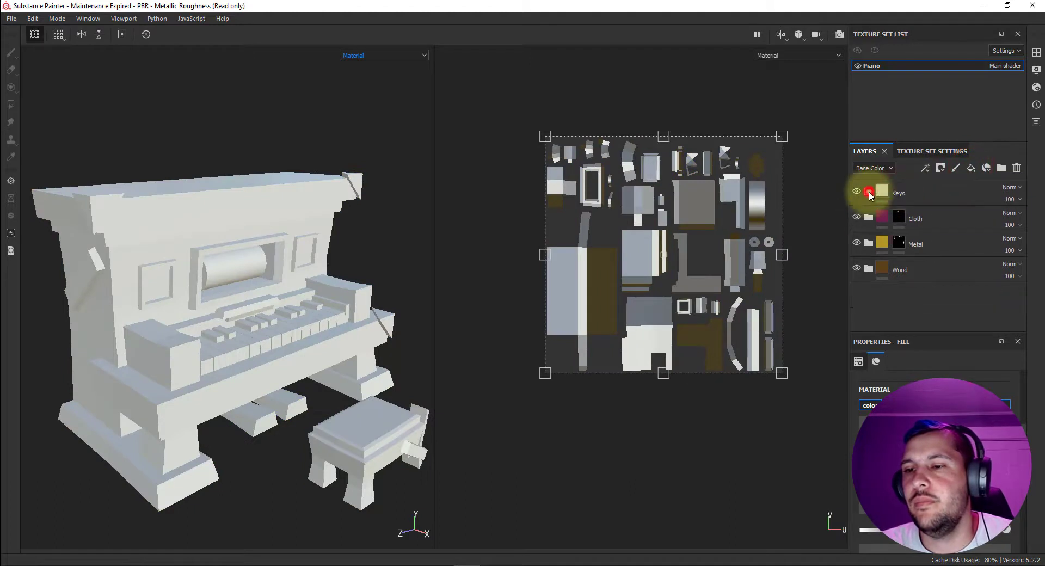
{"action": "left_click", "coordinate": [869, 192]}
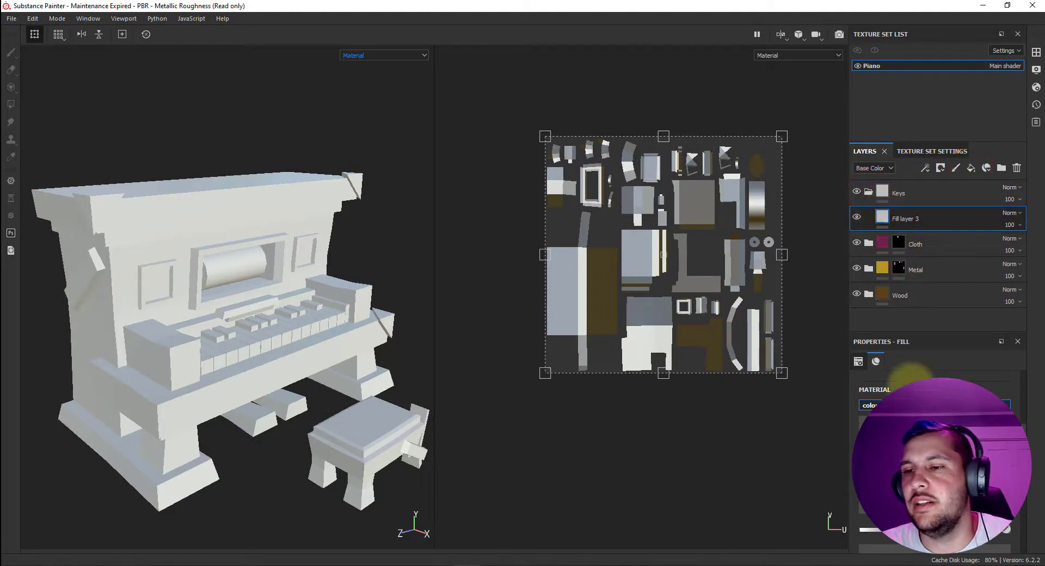
{"action": "left_click", "coordinate": [870, 405]}
{"action": "left_click", "coordinate": [868, 191]}
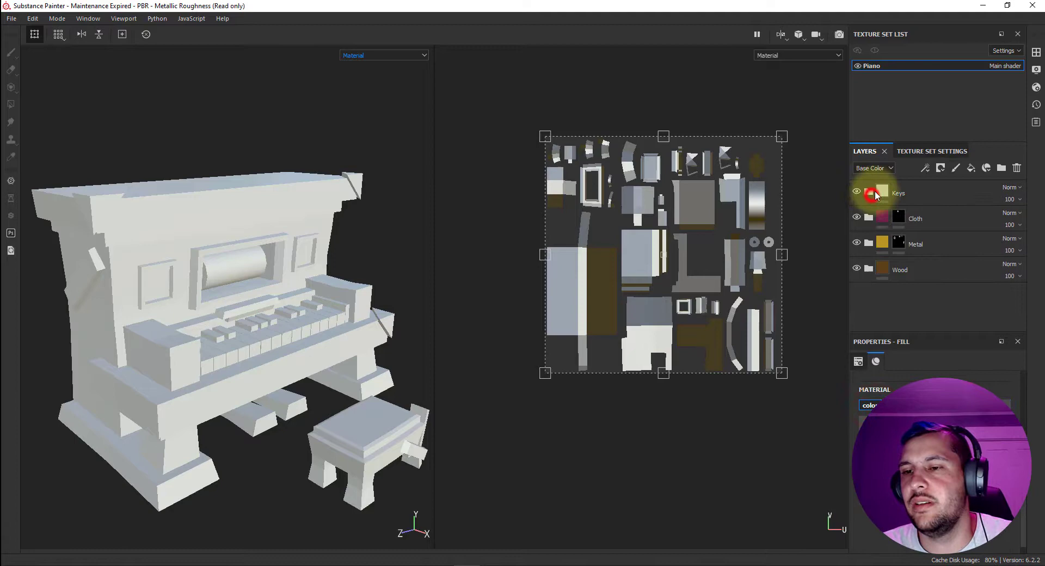
Step: Add a black mask to the Keys folder and reveal it on all the piano keys with Polygon Fill in mesh mode
{"action": "right_click", "coordinate": [885, 188]}
{"action": "left_click", "coordinate": [930, 207]}
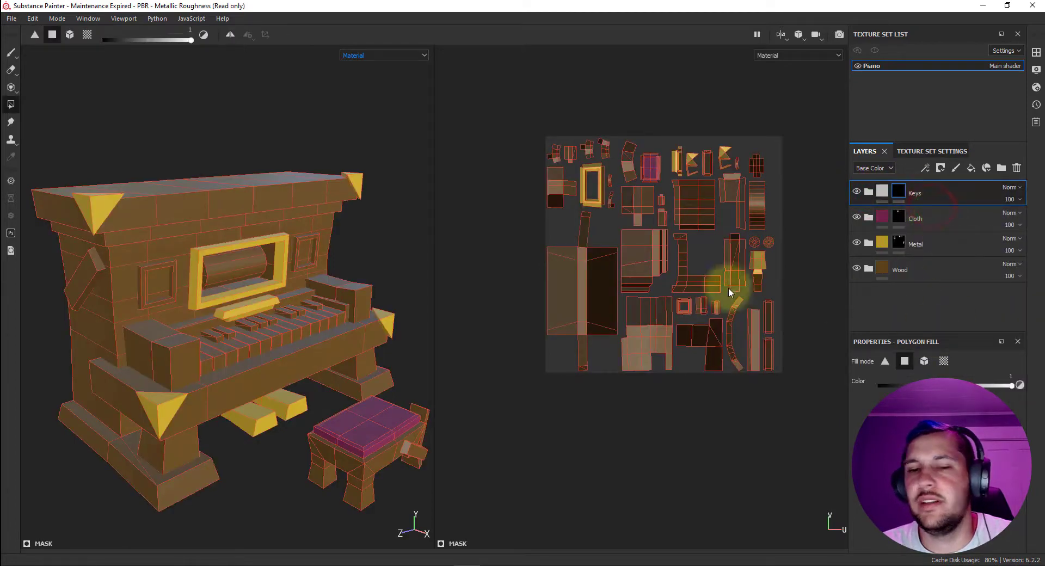
{"action": "left_click", "coordinate": [204, 364]}
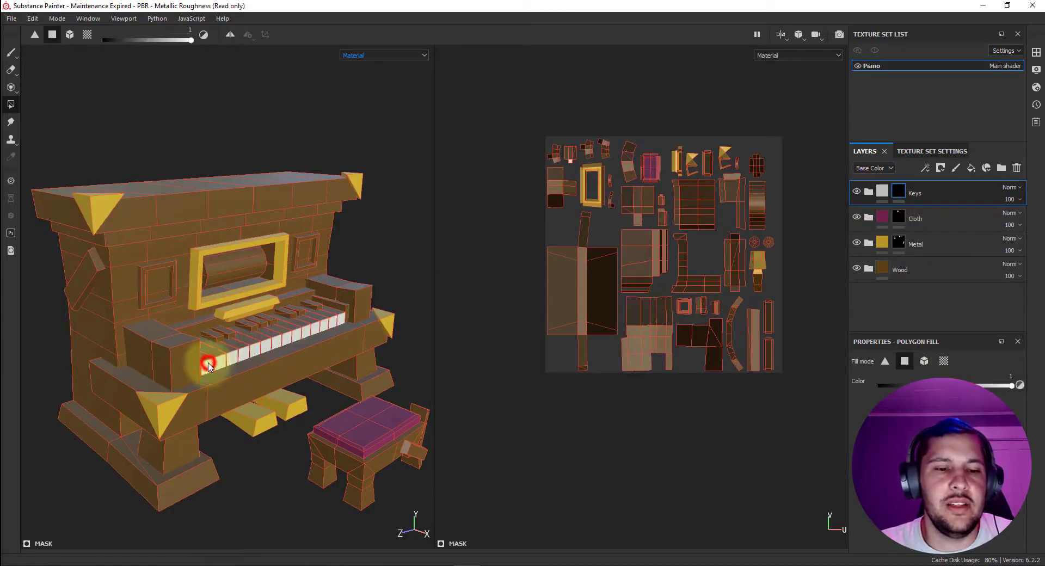
{"action": "left_click", "coordinate": [70, 34]}
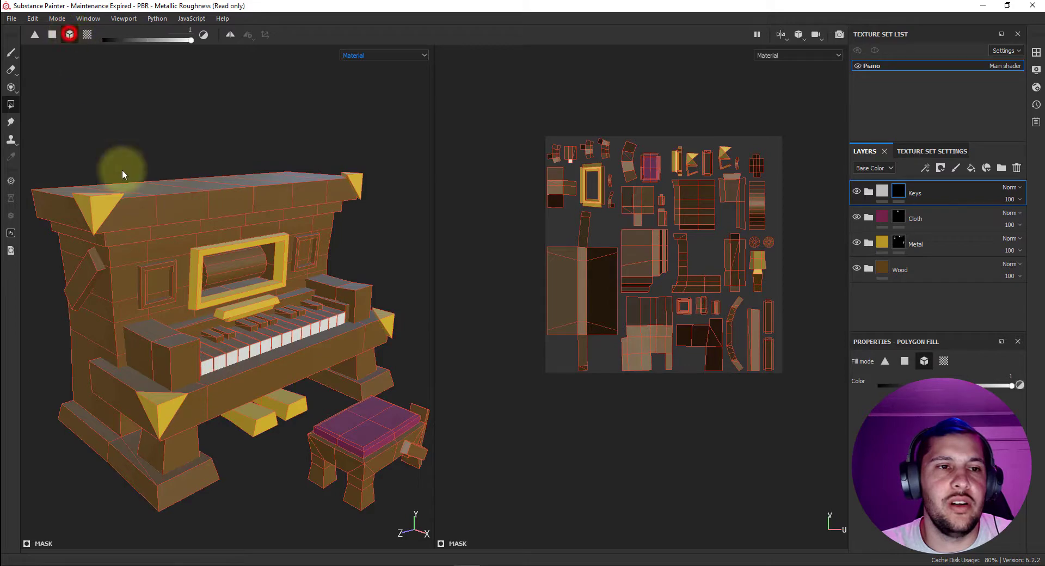
{"action": "left_click", "coordinate": [210, 361]}
{"action": "left_click", "coordinate": [220, 337]}
{"action": "left_click_drag", "start_coordinate": [287, 353], "coordinate": [255, 262], "text": "alt"}
{"action": "scroll", "coordinate": [247, 256], "scroll_direction": "down", "scroll_amount": 2}
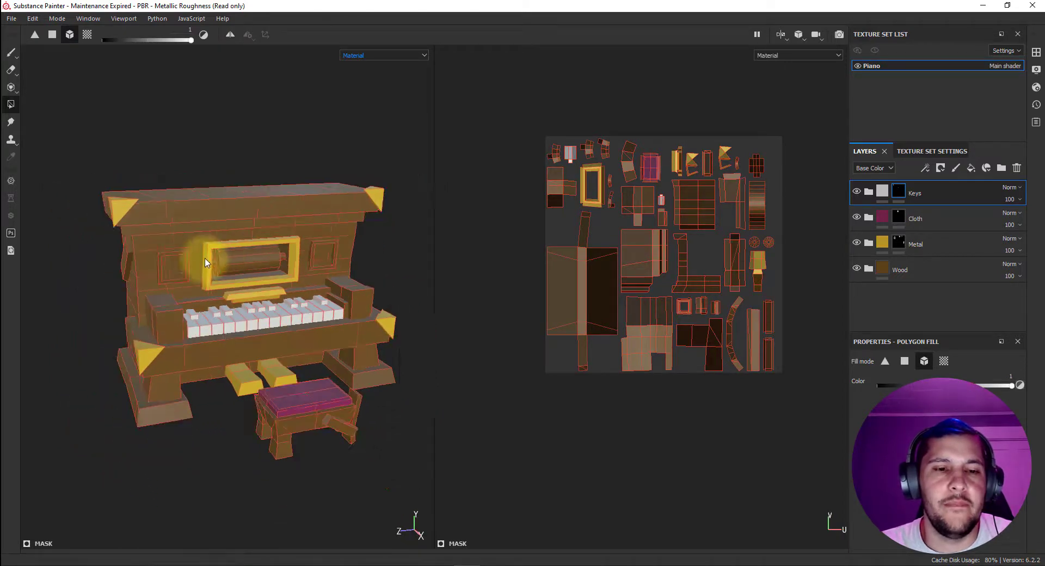
Step: Reveal the Keys folder on the music roll inside the central metal frame with Polygon Fill in mesh mode
{"action": "scroll", "coordinate": [236, 266], "scroll_direction": "up", "scroll_amount": 6}
{"action": "left_click", "coordinate": [273, 278]}
{"action": "scroll", "coordinate": [276, 288], "scroll_direction": "down", "scroll_amount": 3}
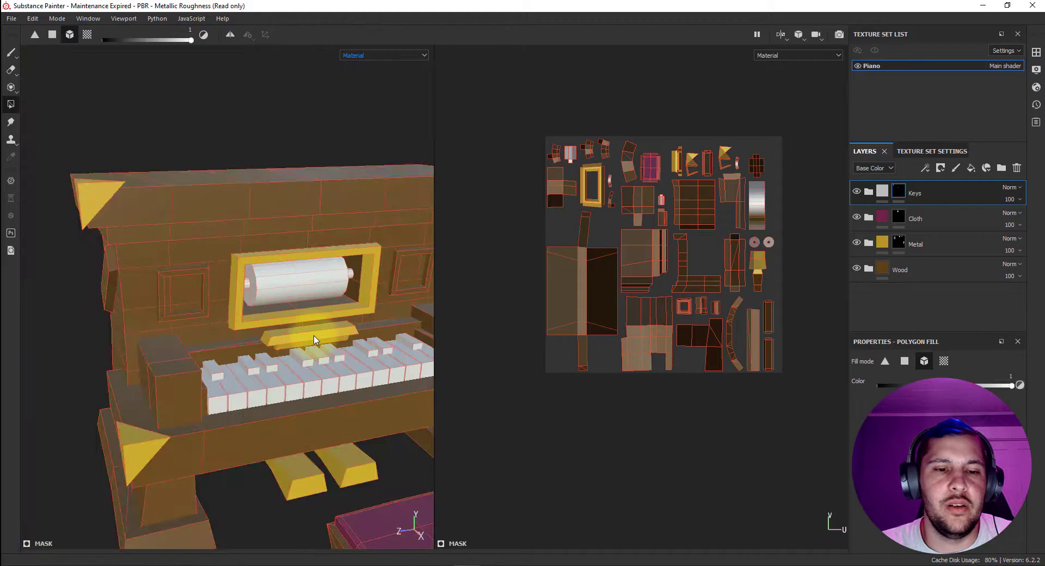
{"action": "middle_click_drag", "start_coordinate": [314, 340], "coordinate": [287, 289], "text": "alt"}
{"action": "scroll", "coordinate": [287, 289], "scroll_direction": "down", "scroll_amount": 2}
{"action": "left_click_drag", "start_coordinate": [300, 274], "coordinate": [280, 217], "text": "alt"}
{"action": "scroll", "coordinate": [276, 231], "scroll_direction": "up", "scroll_amount": 3}
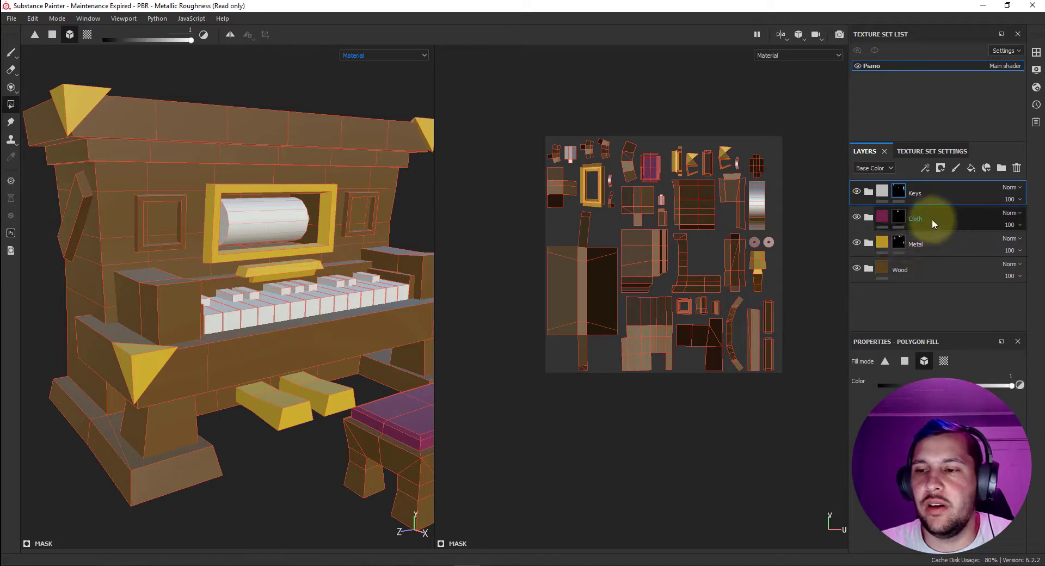
Step: Rename the Keys folder to Keys and Music
{"action": "left_click", "coordinate": [920, 195]}
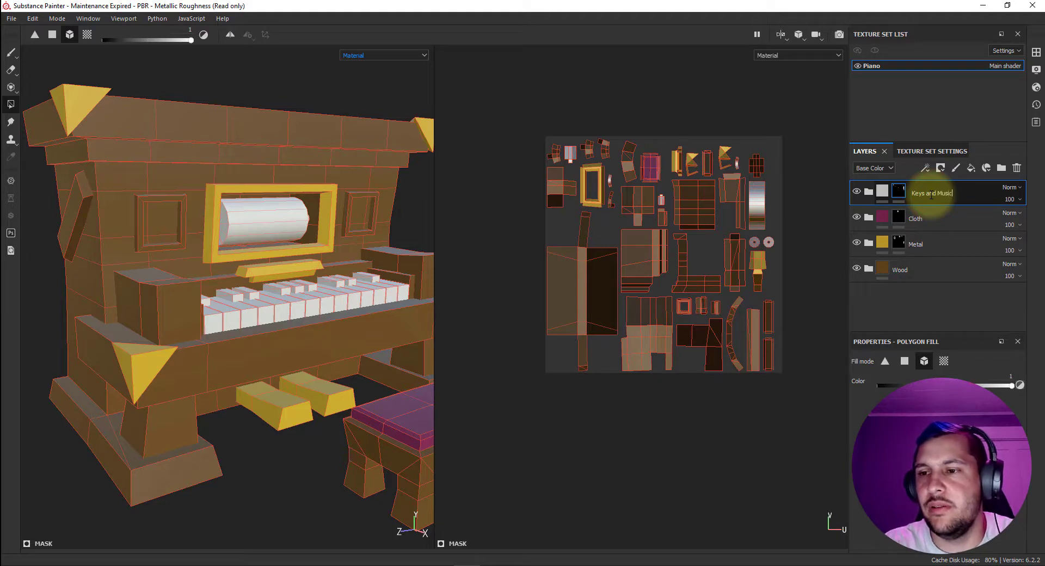
{"action": "scroll", "coordinate": [227, 355], "scroll_direction": "down", "scroll_amount": 2}
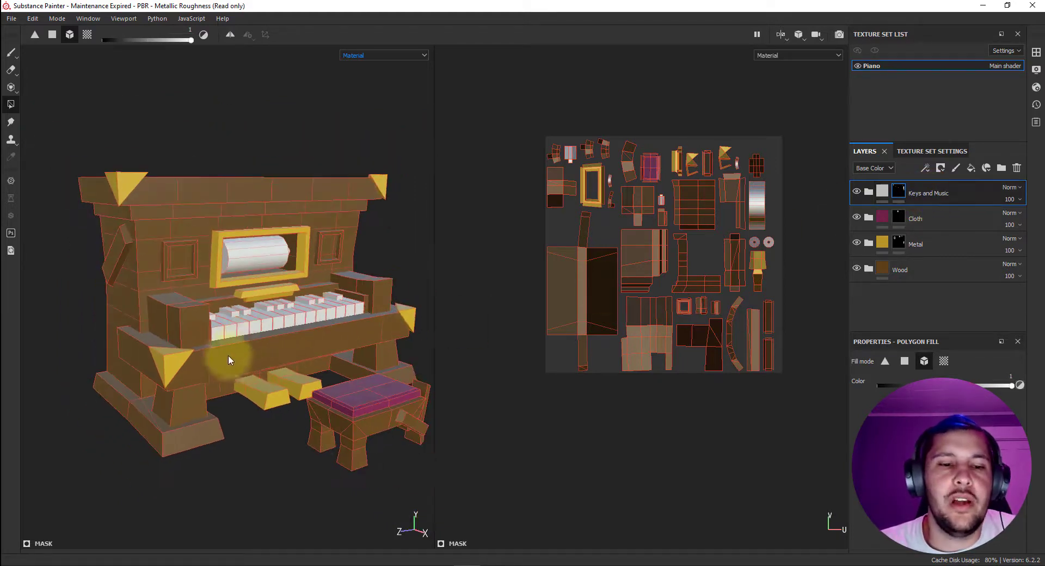
{"action": "left_click_drag", "start_coordinate": [298, 299], "coordinate": [285, 348], "text": "alt"}
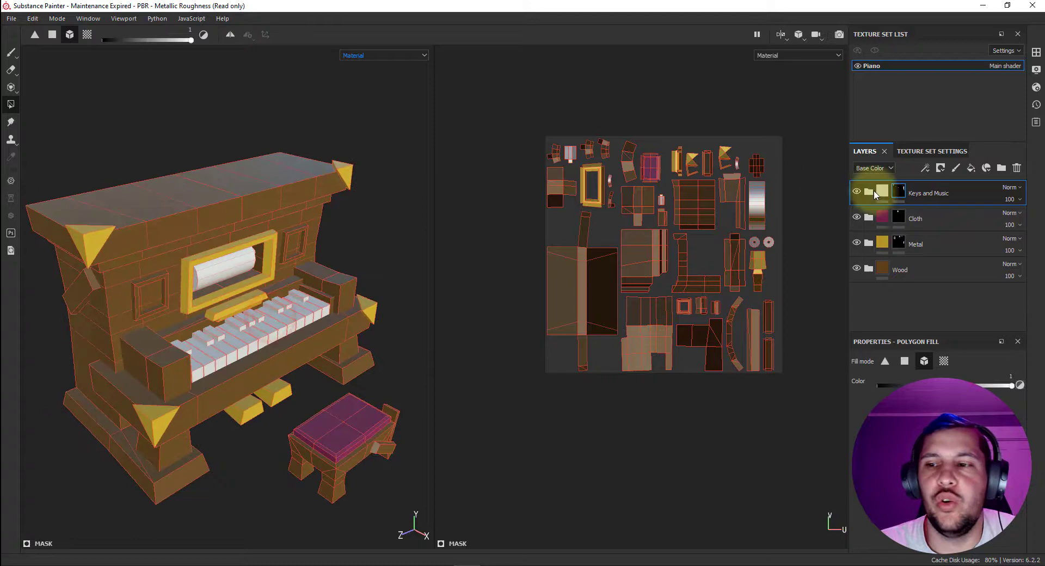
Step: Rename the fill layer inside the Cloth folder to Base and collapse the folder
{"action": "left_click", "coordinate": [914, 301]}
{"action": "left_click", "coordinate": [869, 270]}
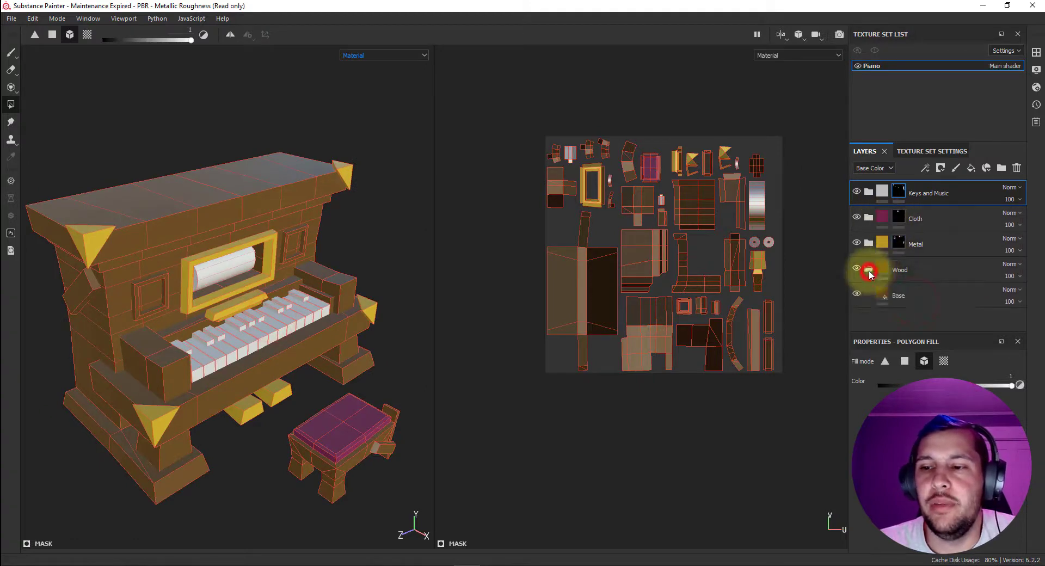
{"action": "left_click", "coordinate": [868, 270]}
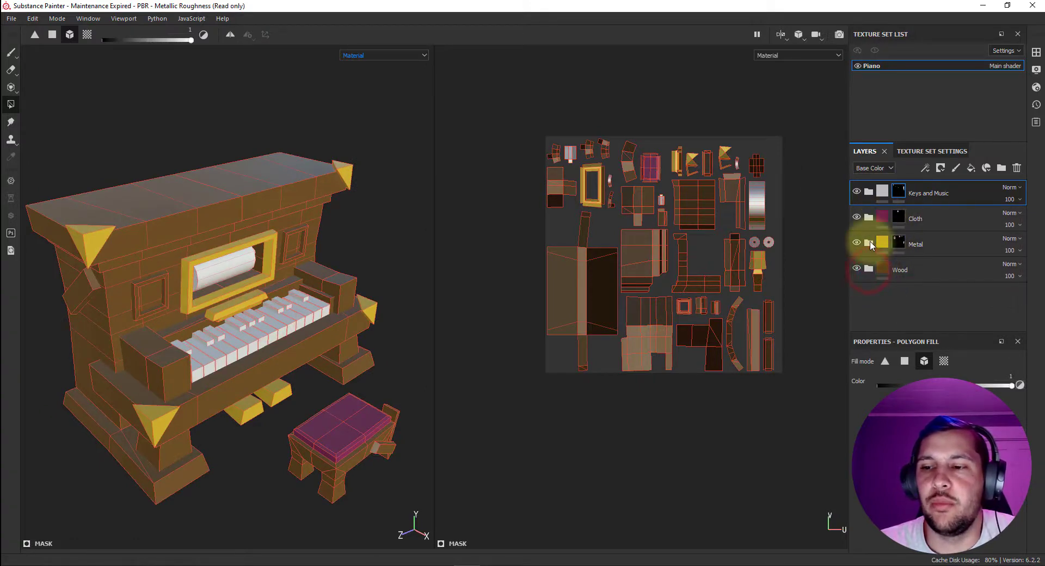
{"action": "left_click", "coordinate": [870, 241]}
{"action": "left_click", "coordinate": [870, 241]}
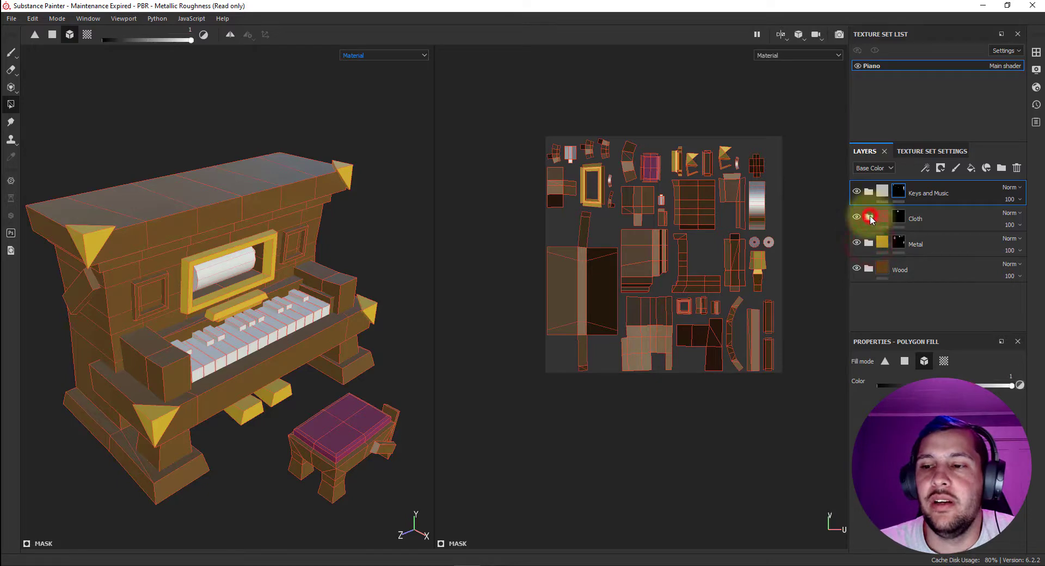
{"action": "left_click", "coordinate": [869, 217]}
{"action": "double_click", "coordinate": [906, 244]}
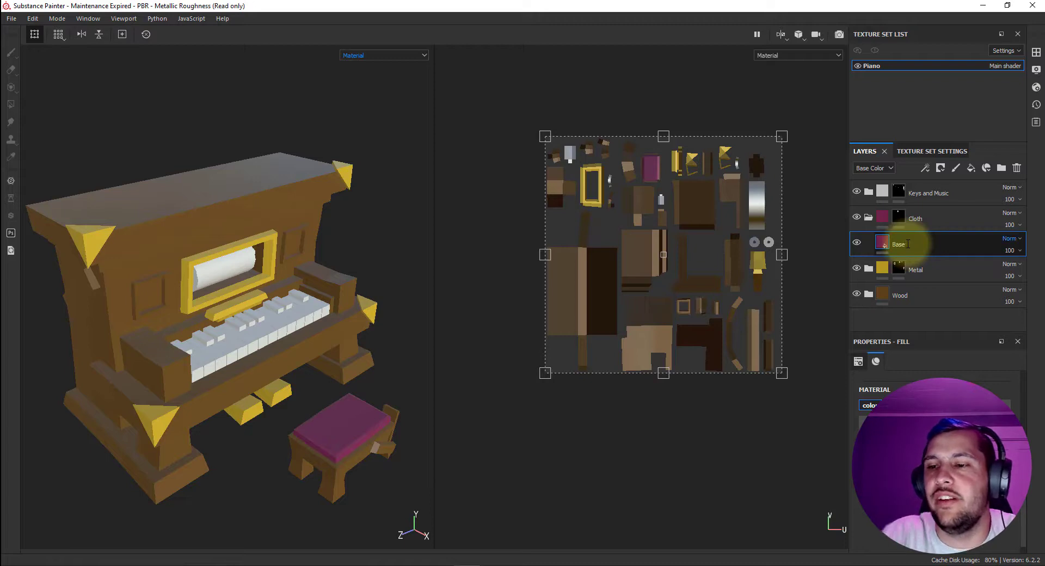
{"action": "left_click", "coordinate": [868, 219]}
Step: Expand the Metal folder and rename its fill layer to Base
{"action": "left_click", "coordinate": [867, 242]}
{"action": "left_click", "coordinate": [895, 272]}
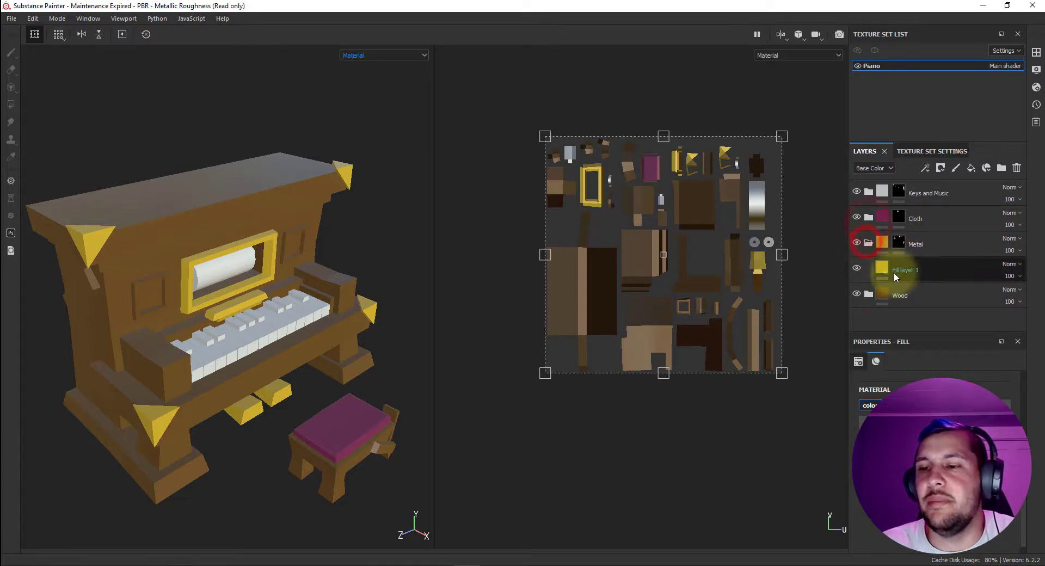
{"action": "double_click", "coordinate": [899, 271]}
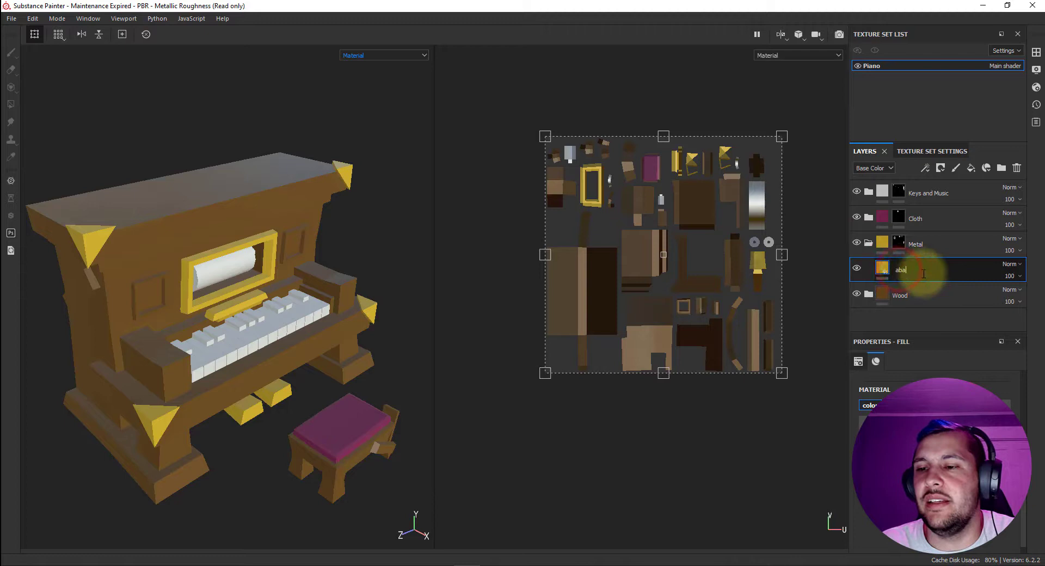
{"action": "left_click", "coordinate": [920, 272]}
{"action": "type", "text": "Base"}
{"action": "left_click", "coordinate": [925, 313]}
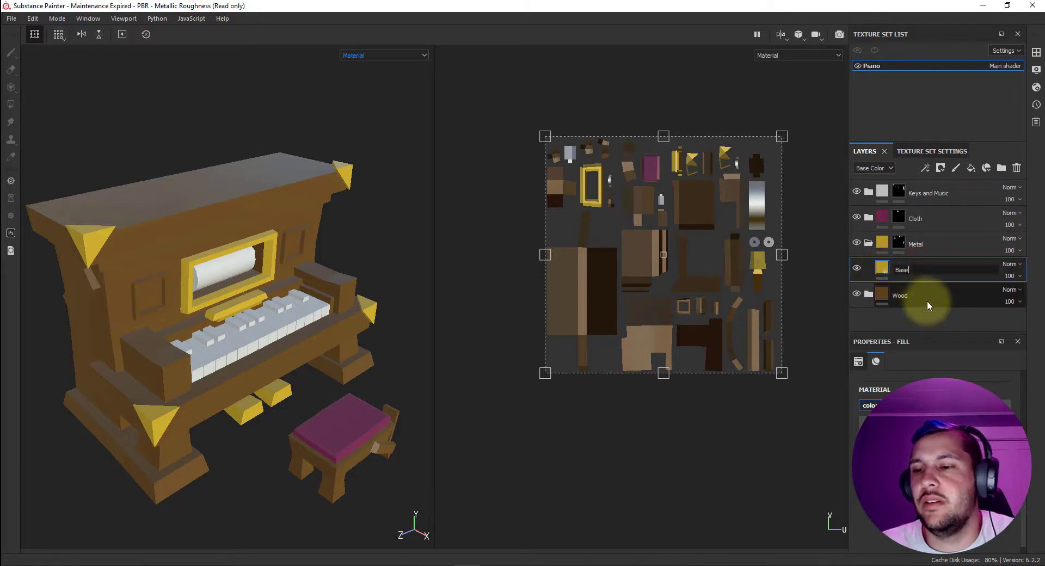
Step: Collapse the Metal folder, then rename the fill layer inside the Keys and Music folder to Base and collapse that folder too
{"action": "left_click", "coordinate": [869, 243]}
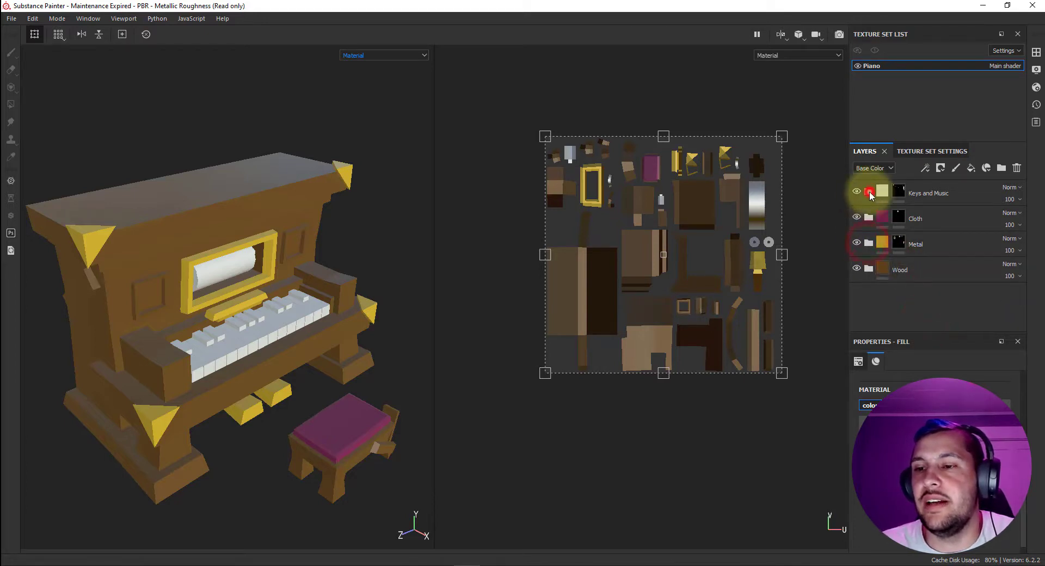
{"action": "left_click", "coordinate": [869, 192]}
{"action": "double_click", "coordinate": [899, 218]}
{"action": "type", "text": "Base"}
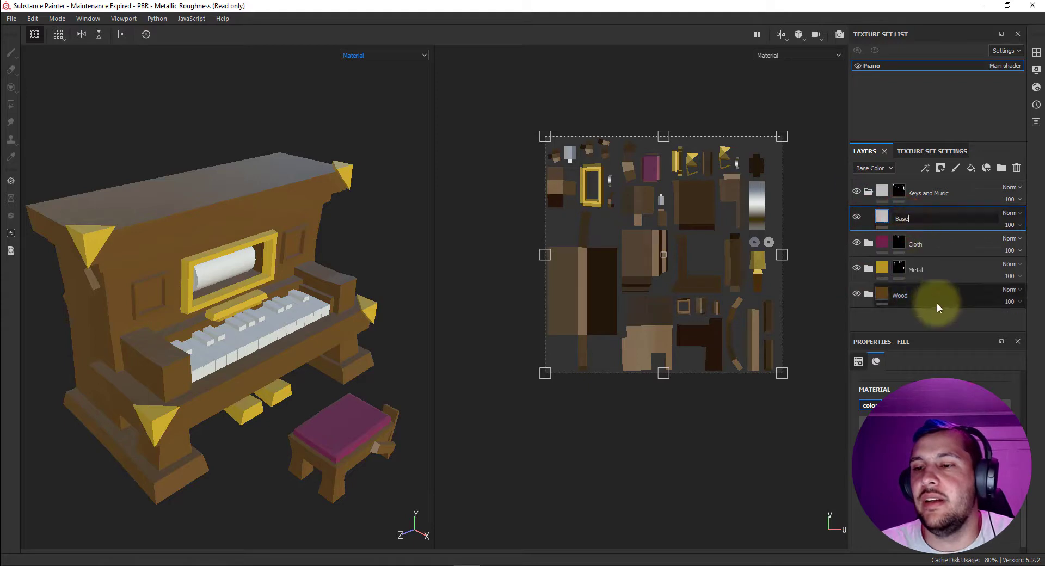
{"action": "left_click", "coordinate": [936, 315]}
{"action": "left_click", "coordinate": [869, 191]}
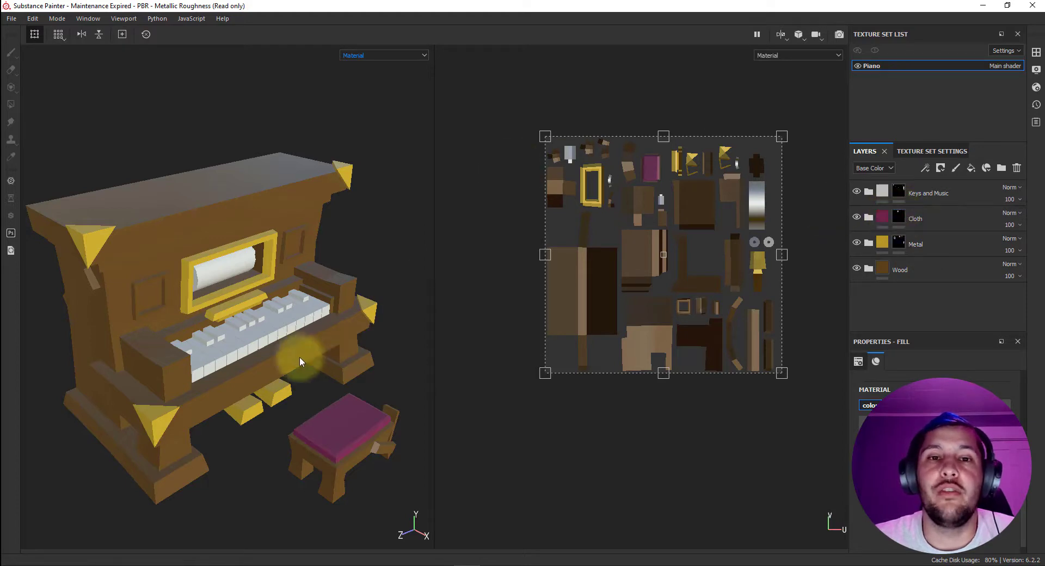
Step: Inspect the base-colored piano from several angles and look over the wood plank textures on the reference board
{"action": "middle_click_drag", "start_coordinate": [276, 273], "coordinate": [289, 271]}
{"action": "left_click_drag", "start_coordinate": [321, 274], "coordinate": [289, 264], "text": "alt"}
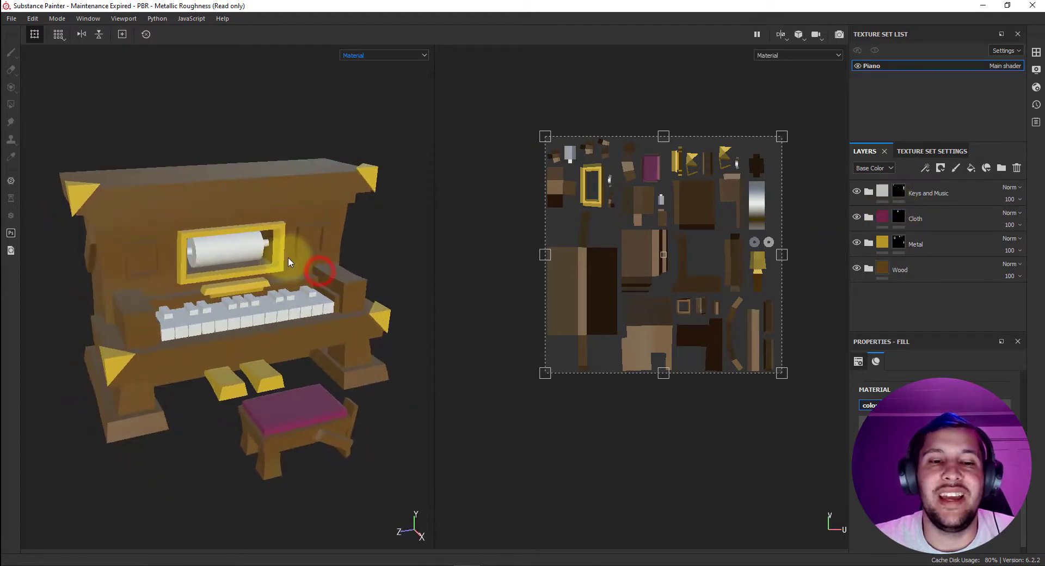
{"action": "middle_click_drag", "start_coordinate": [234, 272], "coordinate": [251, 269], "text": "alt"}
{"action": "left_click_drag", "start_coordinate": [262, 284], "coordinate": [272, 281], "text": "alt"}
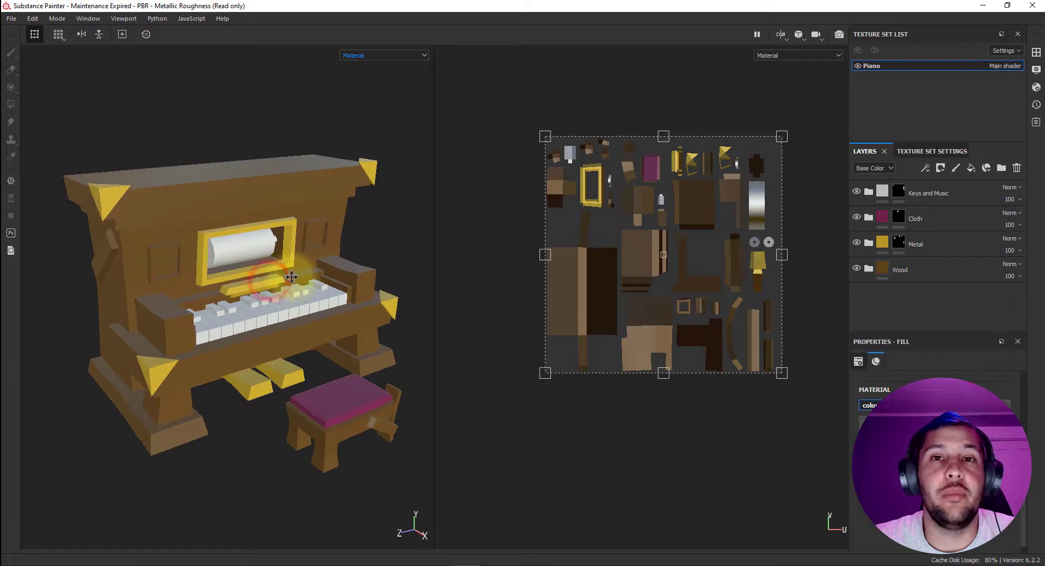
{"action": "middle_click_drag", "start_coordinate": [294, 278], "coordinate": [271, 266], "text": "alt"}
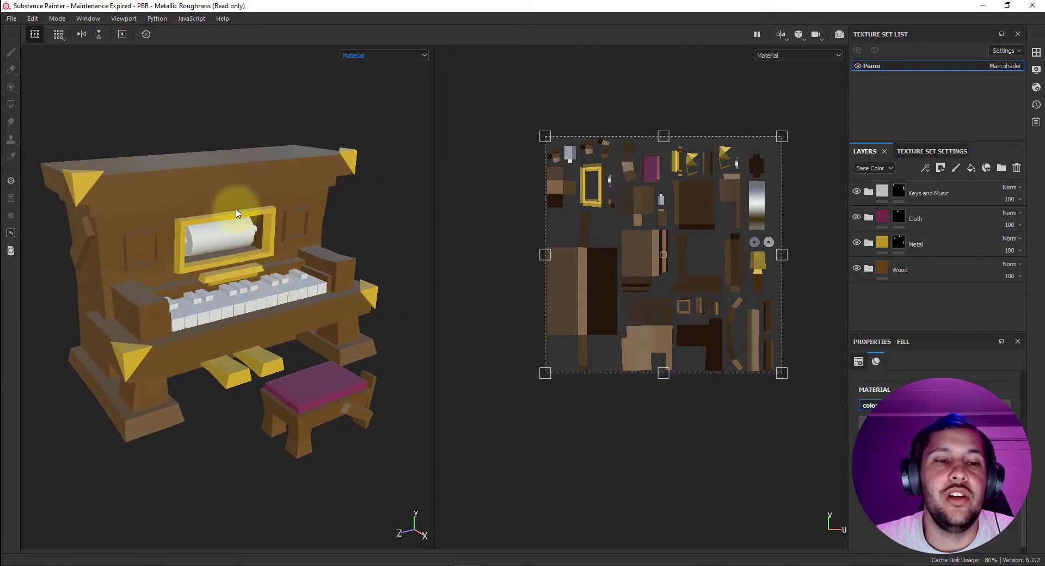
{"action": "middle_click_drag", "start_coordinate": [246, 201], "coordinate": [251, 193], "text": "alt"}
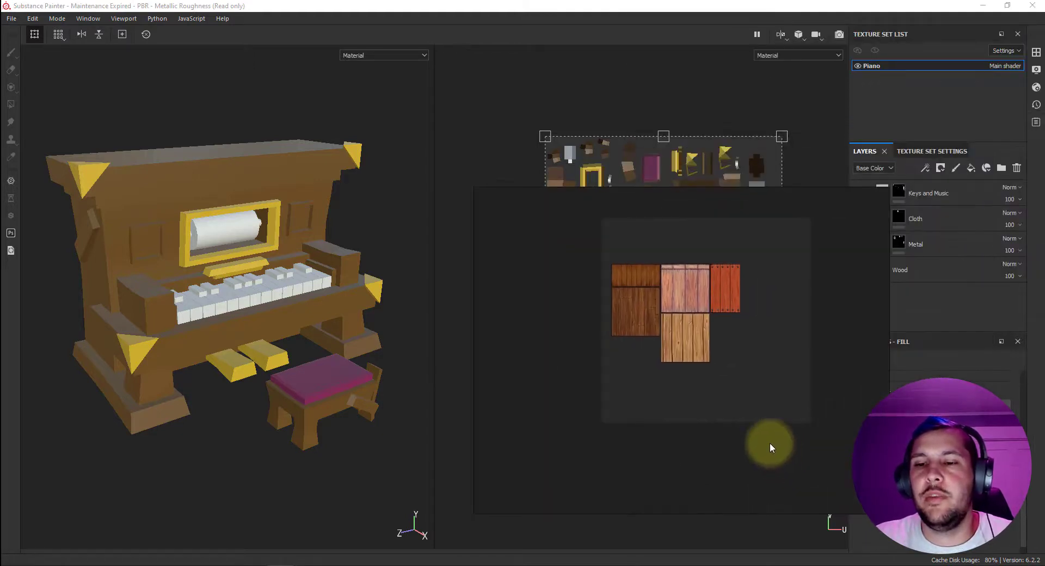
{"action": "scroll", "coordinate": [714, 296], "scroll_direction": "up", "scroll_amount": 5}
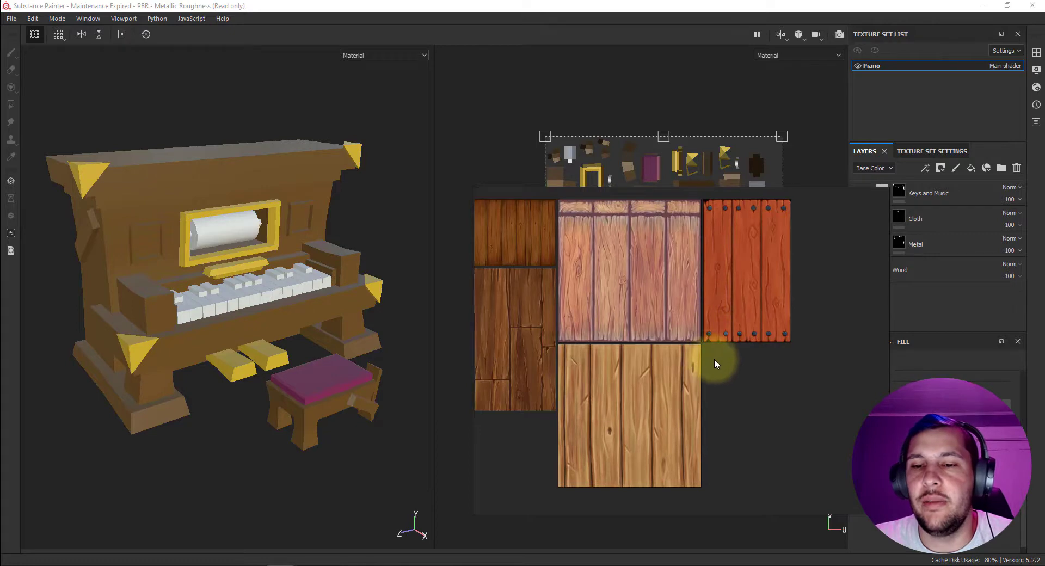
{"action": "scroll", "coordinate": [619, 290], "scroll_direction": "down", "scroll_amount": 2}
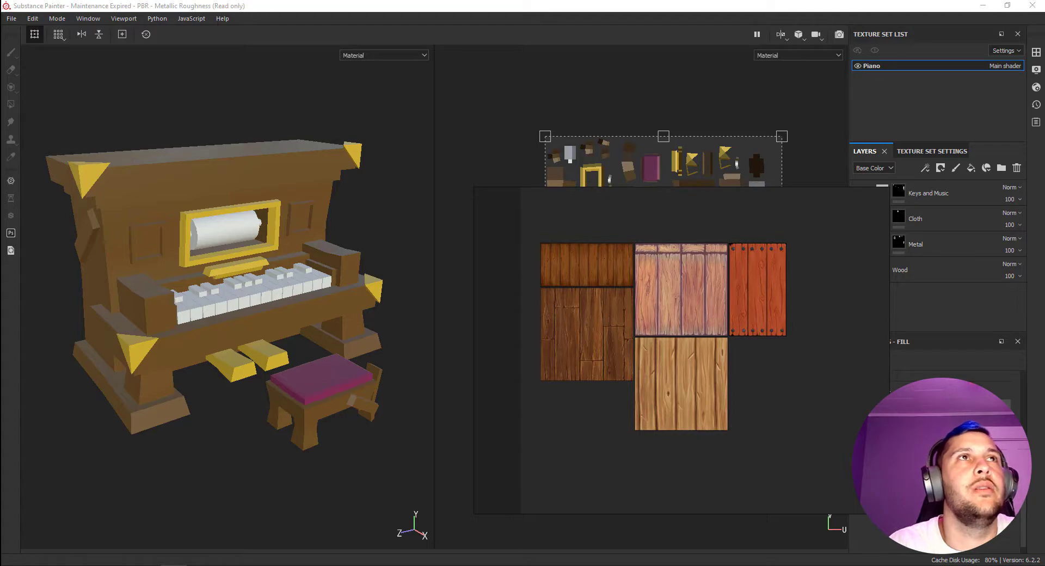
Step: Switch to the browser's stylized metal texture image results, open the hand-painted metal plate texture, and move the reference board off its preview
{"action": "left_click_drag", "start_coordinate": [54, 0], "coordinate": [479, 0]}
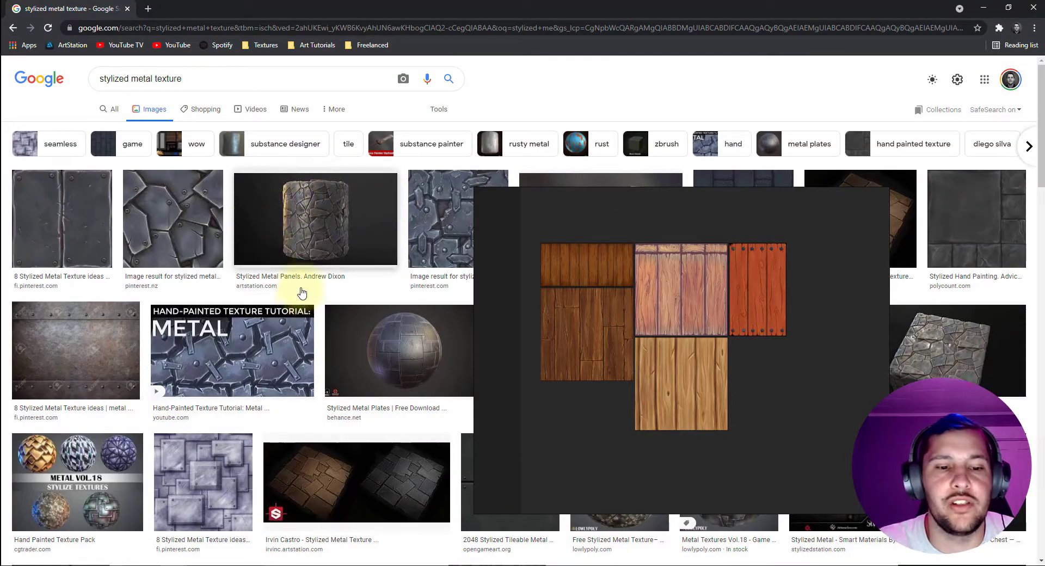
{"action": "scroll", "coordinate": [303, 226], "scroll_direction": "down", "scroll_amount": 5}
{"action": "scroll", "coordinate": [354, 258], "scroll_direction": "down", "scroll_amount": 4}
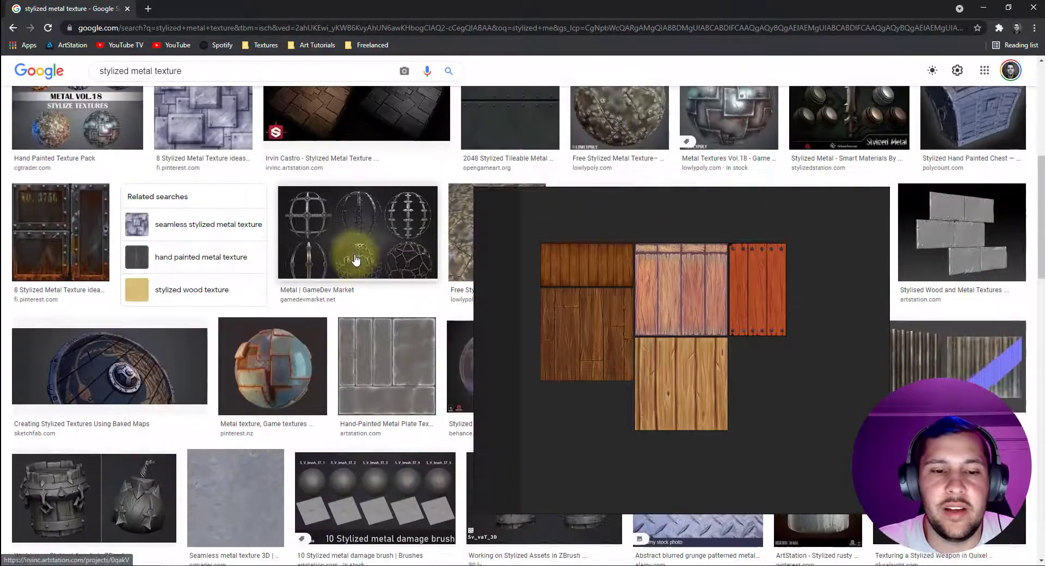
{"action": "left_click", "coordinate": [372, 260]}
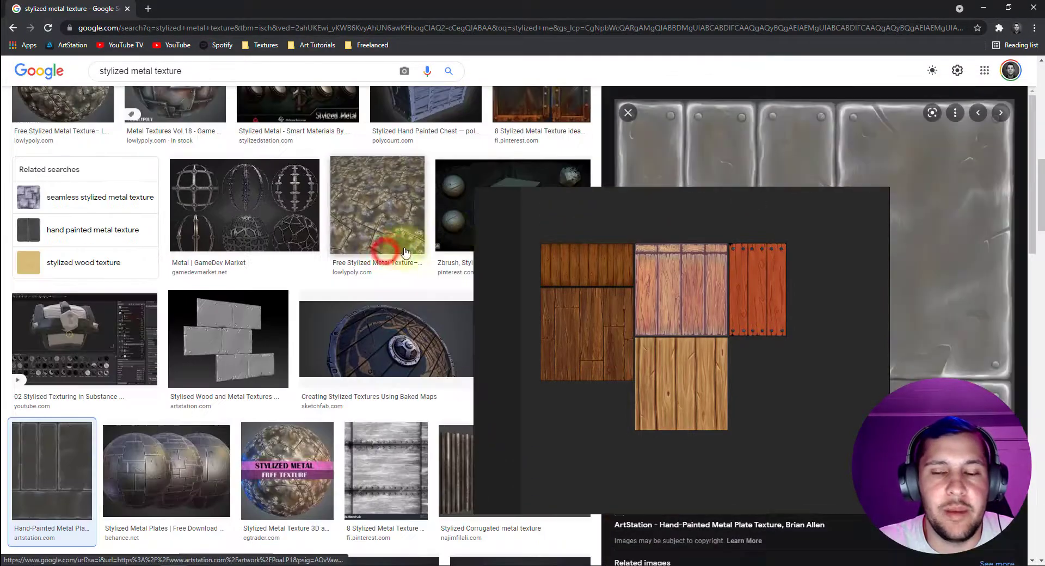
{"action": "left_click_drag", "start_coordinate": [670, 211], "coordinate": [311, 137]}
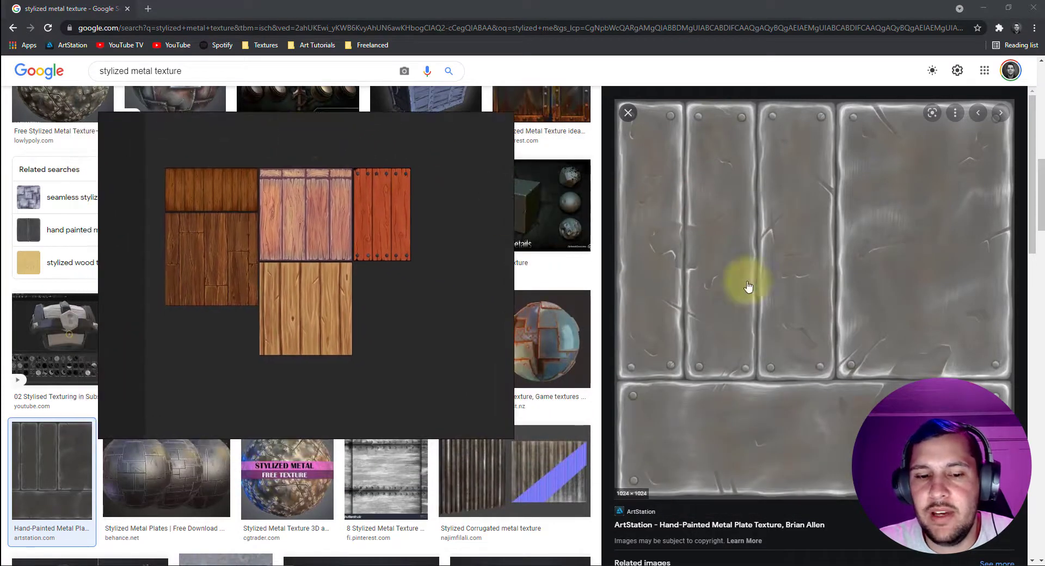
Step: Copy the hand-painted metal plate image and paste it onto the reference board, placing it to the right of the wood textures
{"action": "right_click", "coordinate": [851, 329]}
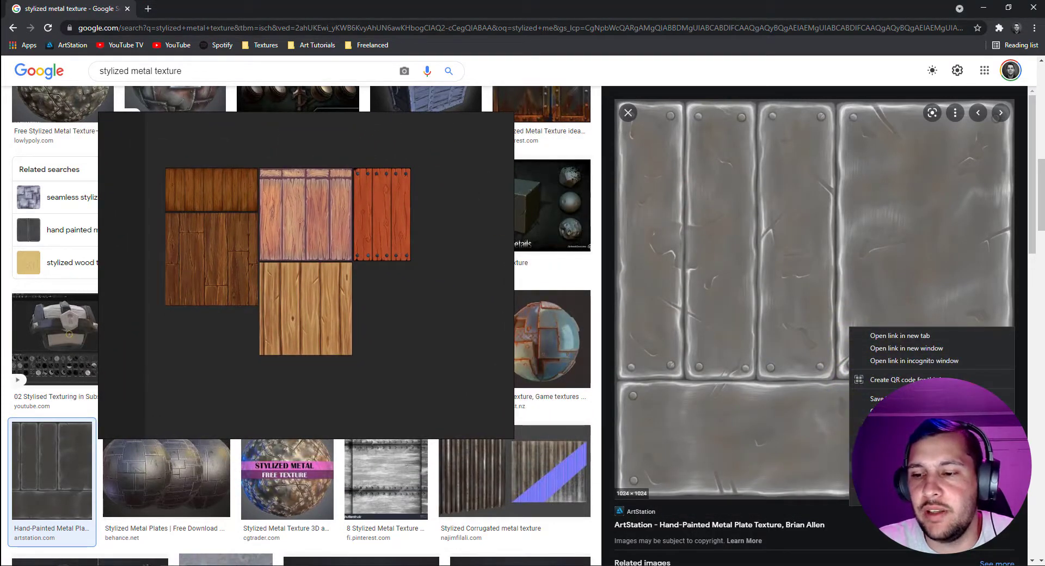
{"action": "left_click", "coordinate": [877, 454]}
{"action": "left_click", "coordinate": [396, 337]}
{"action": "scroll", "coordinate": [396, 337], "scroll_direction": "down", "scroll_amount": 6}
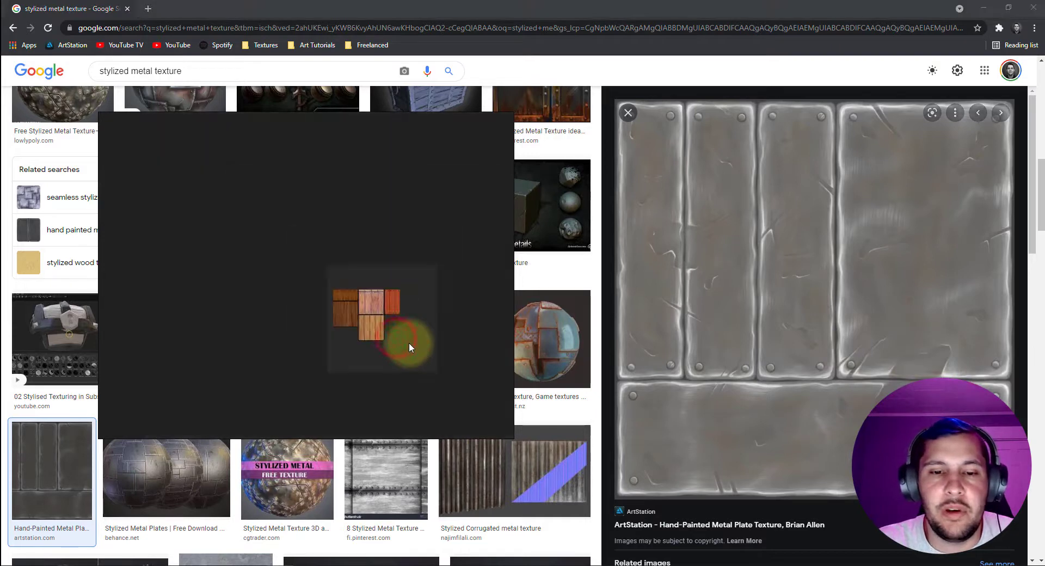
{"action": "right_click", "coordinate": [427, 347]}
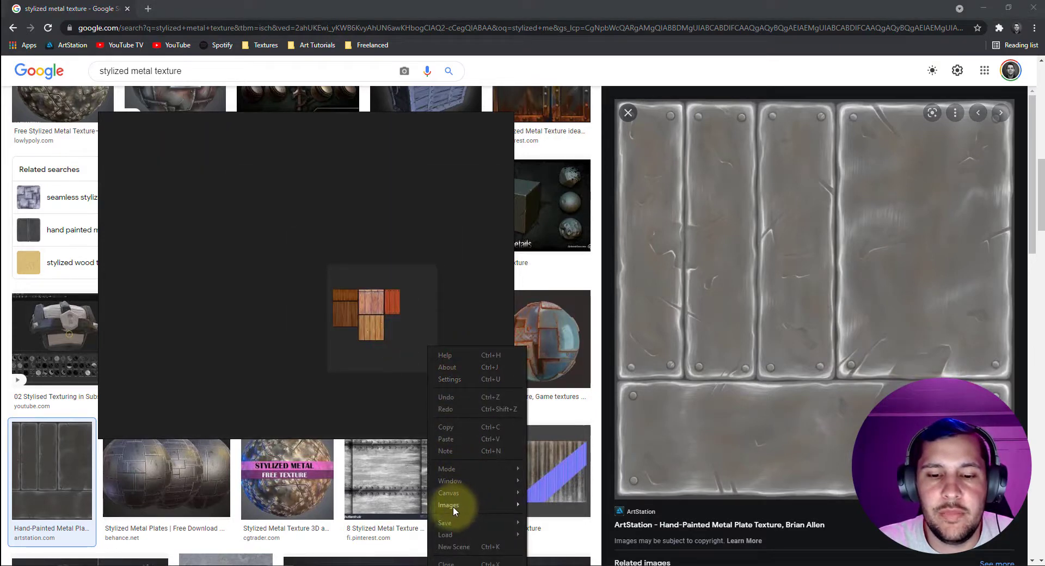
{"action": "left_click", "coordinate": [450, 436]}
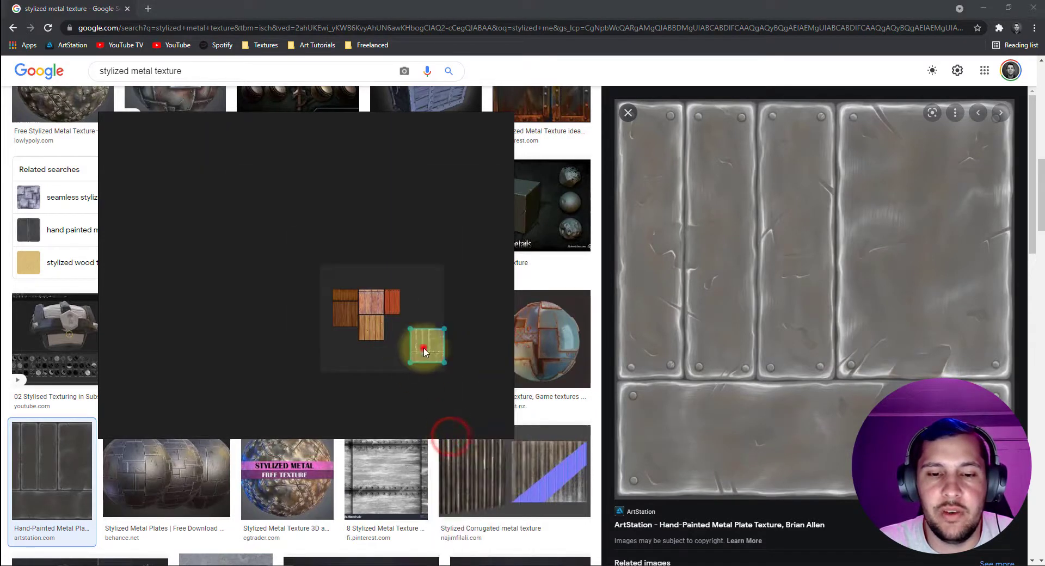
{"action": "left_click_drag", "start_coordinate": [424, 351], "coordinate": [457, 315]}
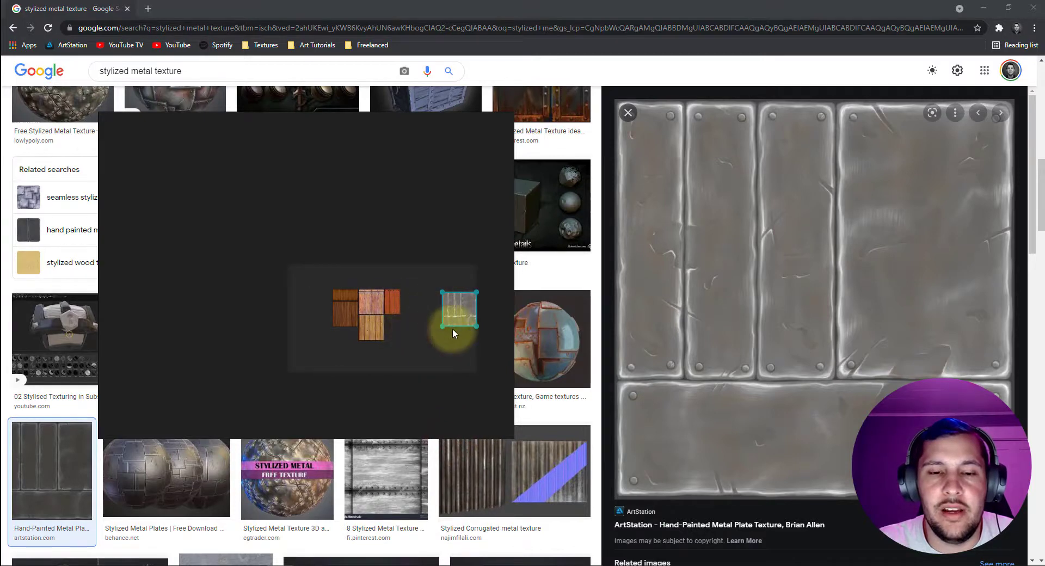
{"action": "scroll", "coordinate": [450, 330], "scroll_direction": "up", "scroll_amount": 4}
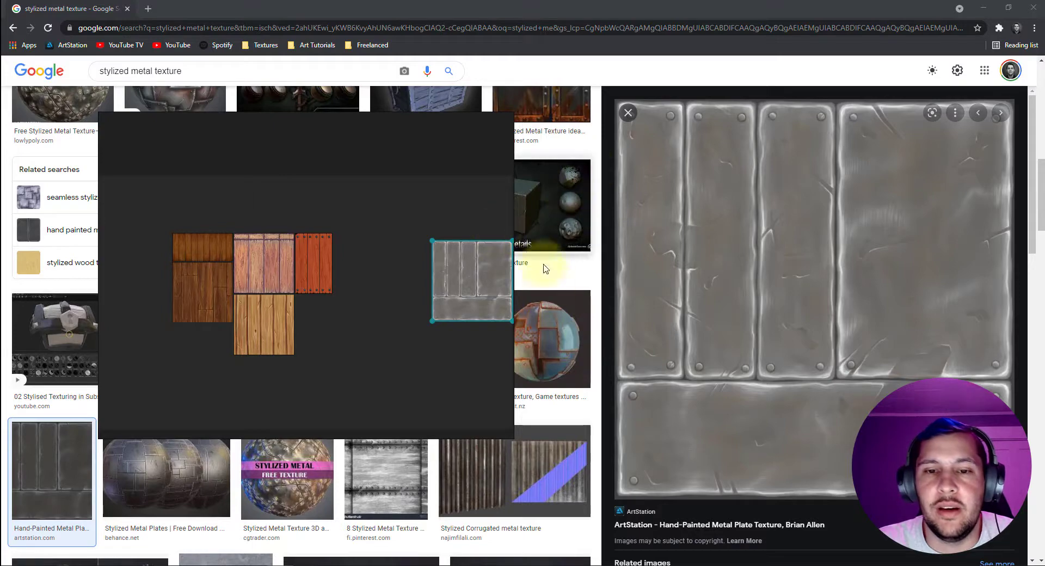
Step: Browse the remaining metal texture results, then run a new image search for "stylized brass texture"
{"action": "scroll", "coordinate": [592, 296], "scroll_direction": "down", "scroll_amount": 5}
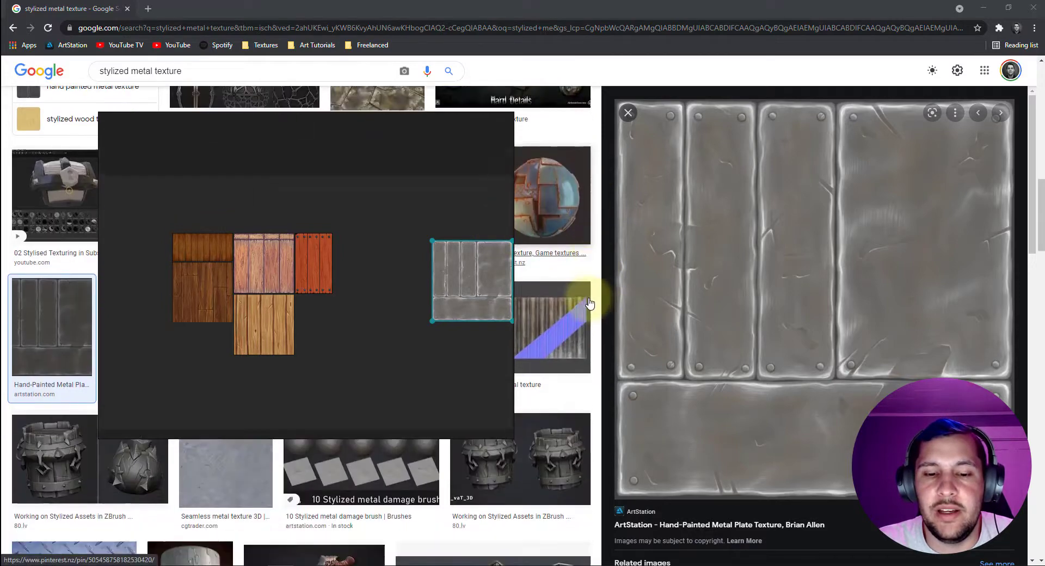
{"action": "scroll", "coordinate": [500, 468], "scroll_direction": "down", "scroll_amount": 3}
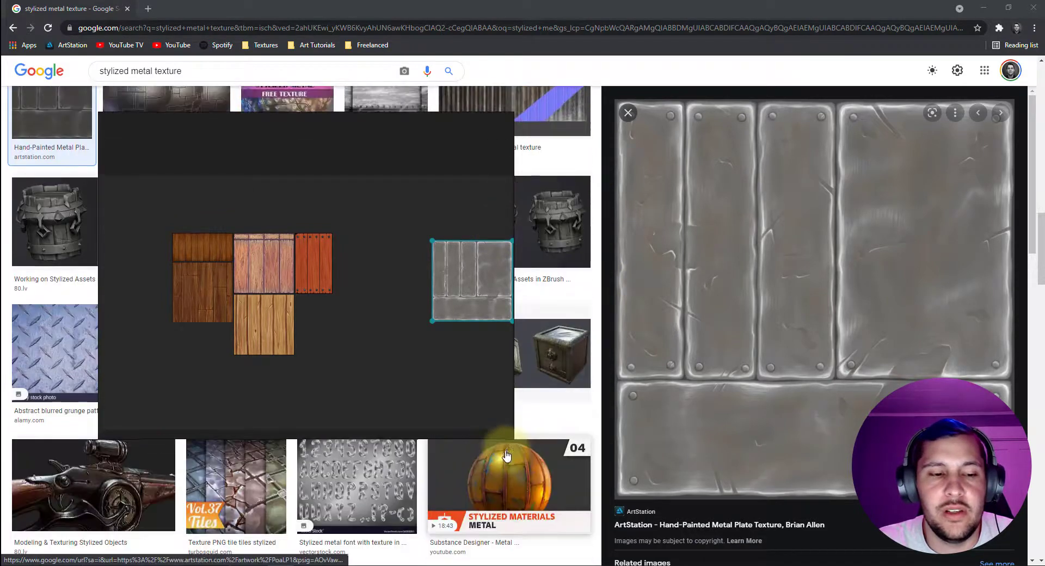
{"action": "scroll", "coordinate": [487, 473], "scroll_direction": "down", "scroll_amount": 5}
{"action": "scroll", "coordinate": [524, 458], "scroll_direction": "up", "scroll_amount": 3}
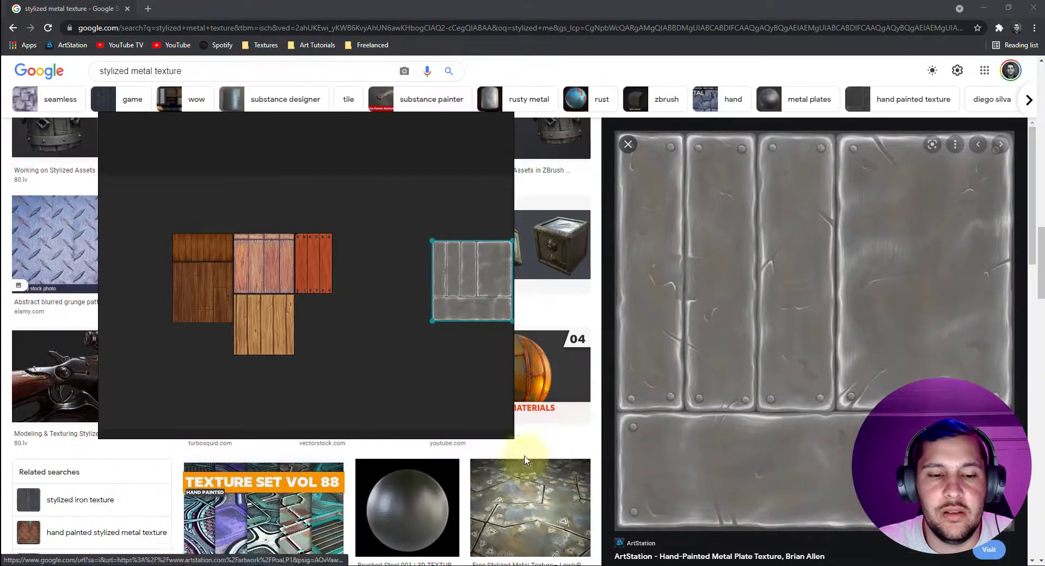
{"action": "left_click", "coordinate": [153, 72]}
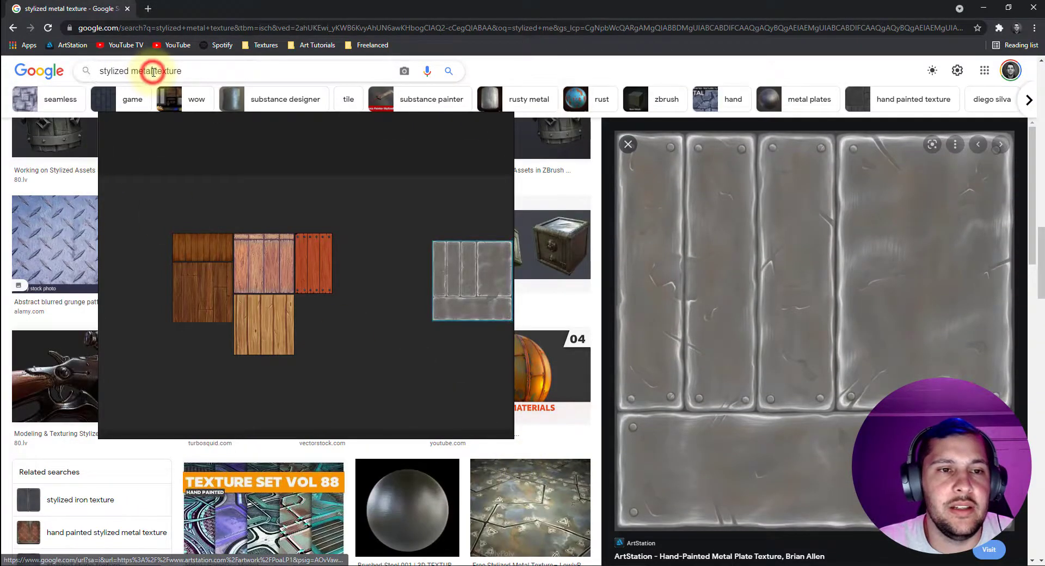
{"action": "key", "text": "BackSpace"}
{"action": "key", "text": "BackSpace"}
{"action": "key", "text": "BackSpace"}
{"action": "key", "text": "BackSpace"}
{"action": "key", "text": "BackSpace"}
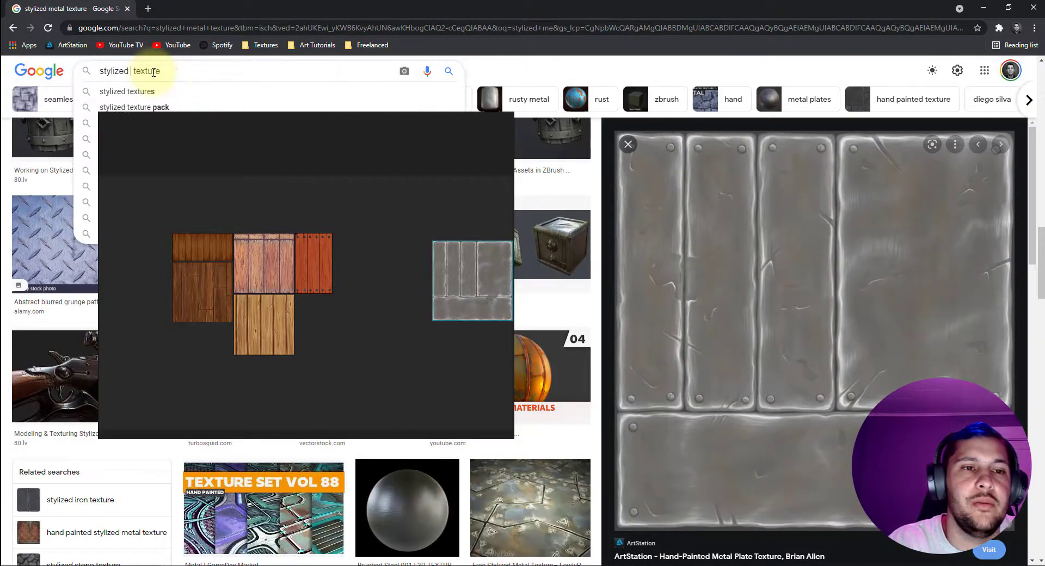
{"action": "type", "text": "brass"}
{"action": "key", "text": "Return"}
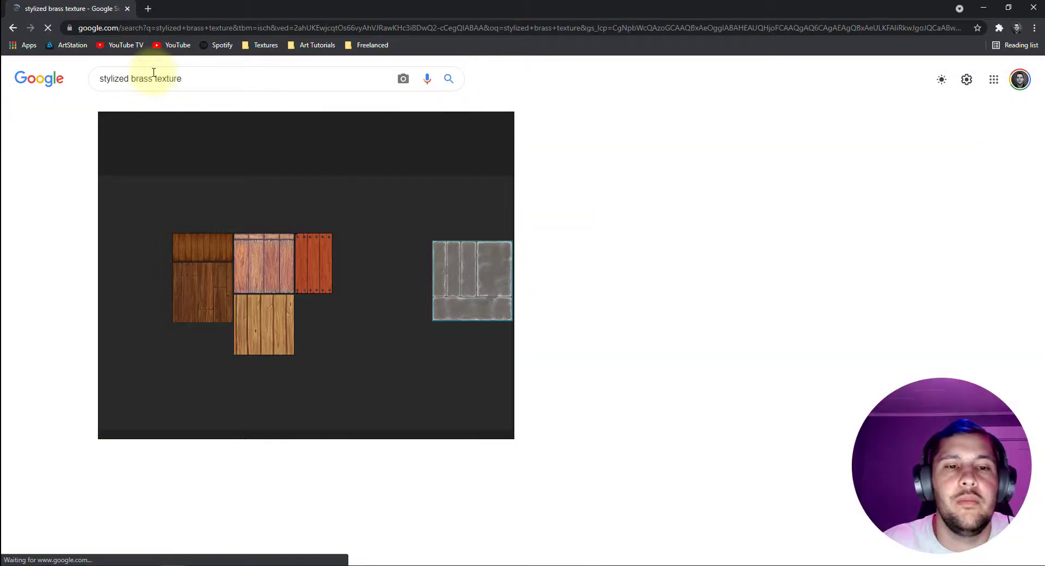
Step: Look through the brass texture results and preview the Stylized Metal Smart Materials image and the gold ornamental seamless background
{"action": "scroll", "coordinate": [675, 267], "scroll_direction": "down", "scroll_amount": 2}
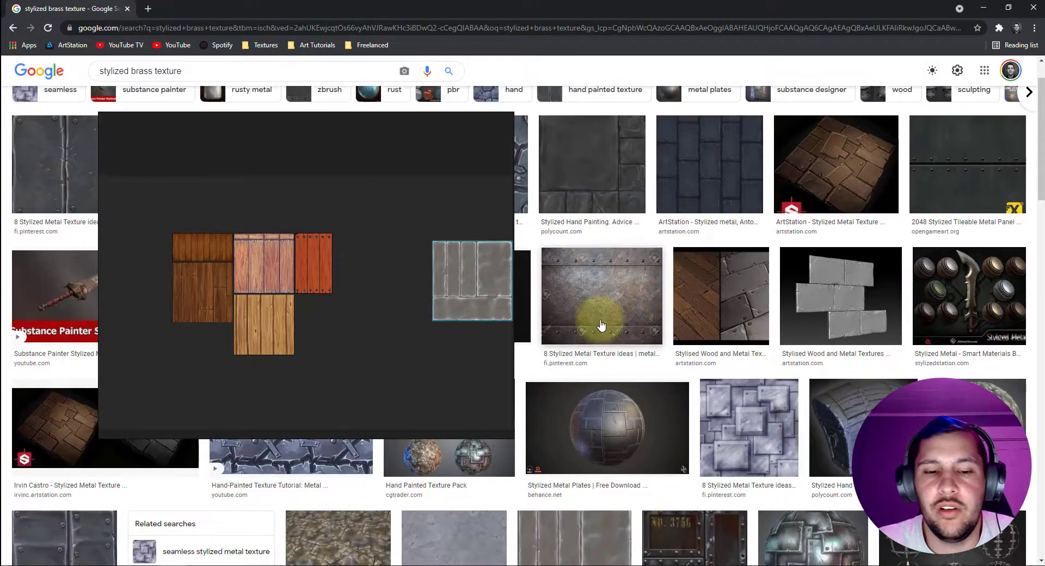
{"action": "scroll", "coordinate": [601, 325], "scroll_direction": "down", "scroll_amount": 2}
{"action": "scroll", "coordinate": [761, 340], "scroll_direction": "down", "scroll_amount": 3}
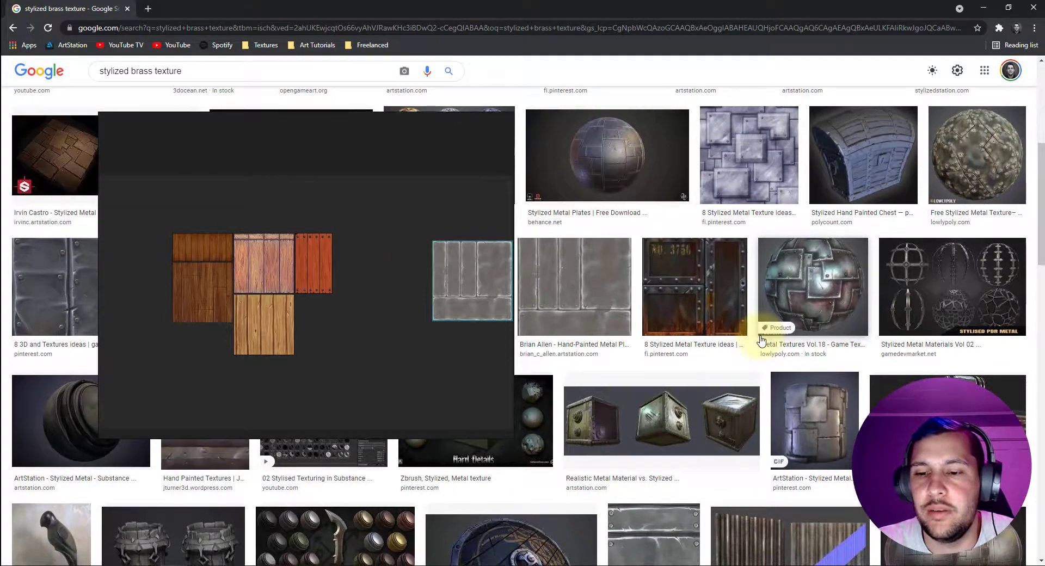
{"action": "scroll", "coordinate": [761, 340], "scroll_direction": "down", "scroll_amount": 5}
{"action": "scroll", "coordinate": [794, 404], "scroll_direction": "down", "scroll_amount": 4}
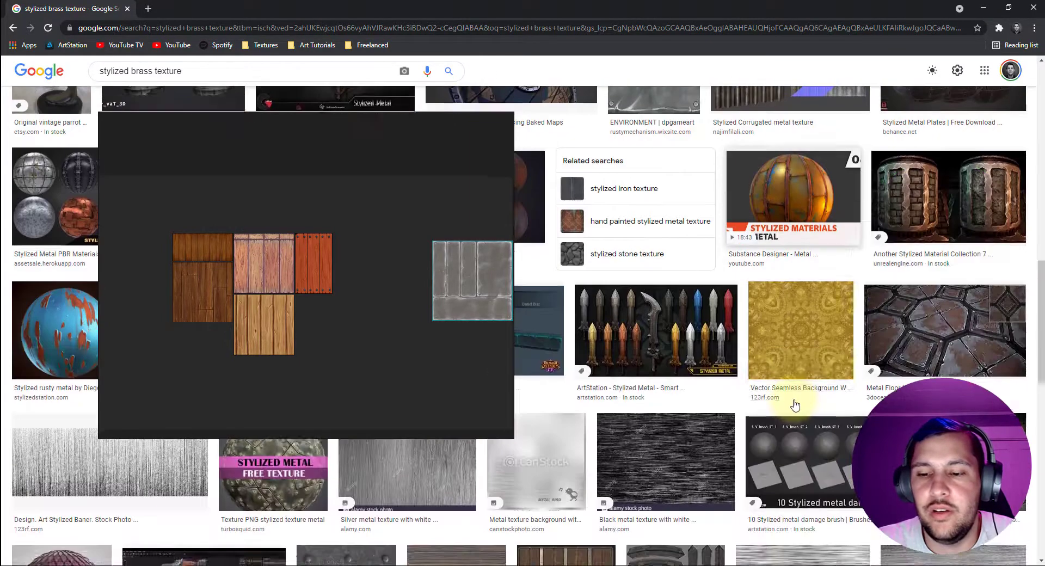
{"action": "left_click", "coordinate": [676, 333]}
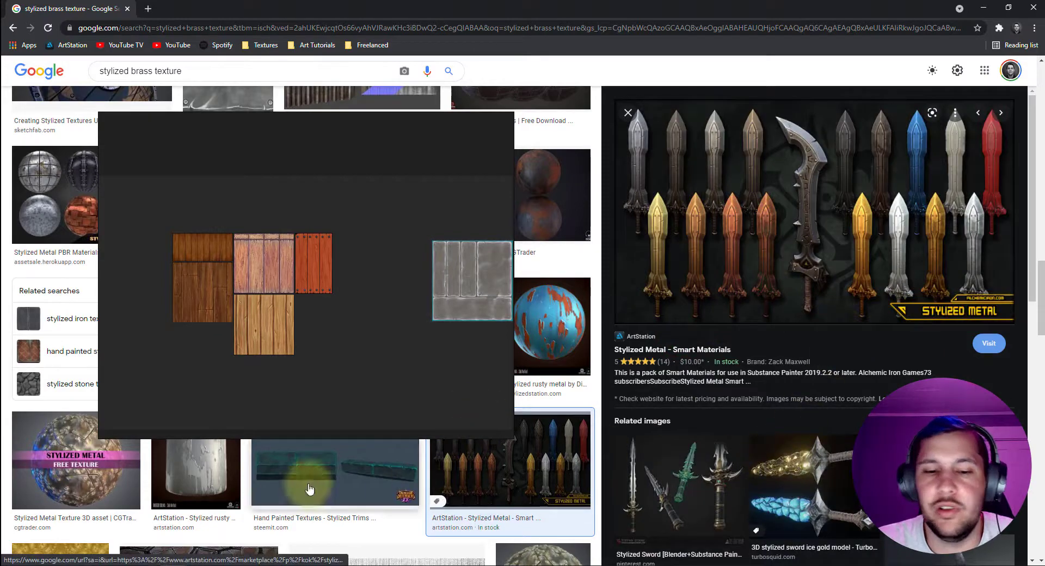
{"action": "scroll", "coordinate": [76, 394], "scroll_direction": "down", "scroll_amount": 4}
{"action": "left_click", "coordinate": [55, 384]}
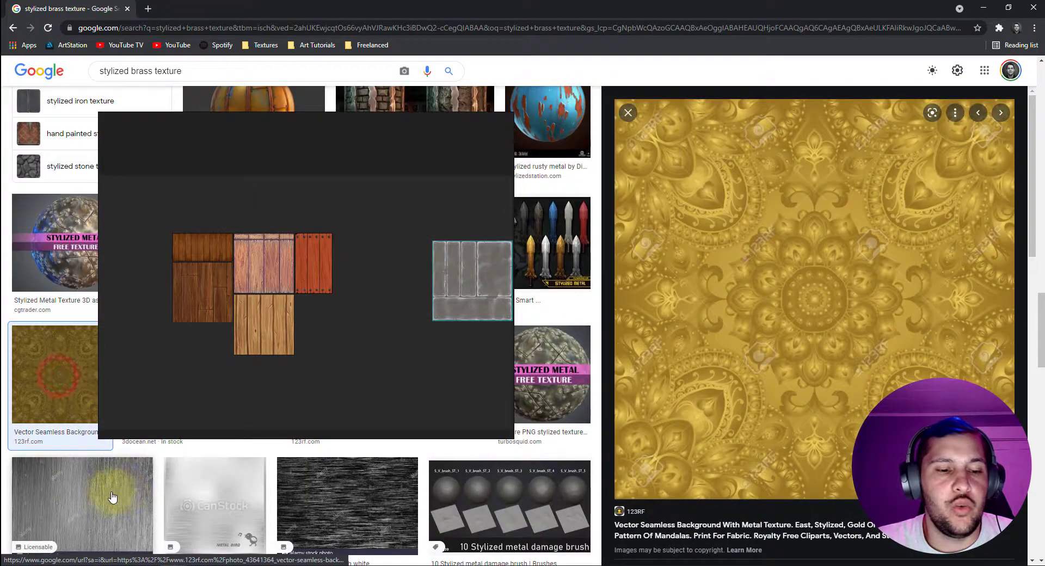
Step: Look further down the brass results and open the Gold Brass Metal Wall Murals image, followed by a related bronze texture image
{"action": "scroll", "coordinate": [112, 497], "scroll_direction": "down", "scroll_amount": 5}
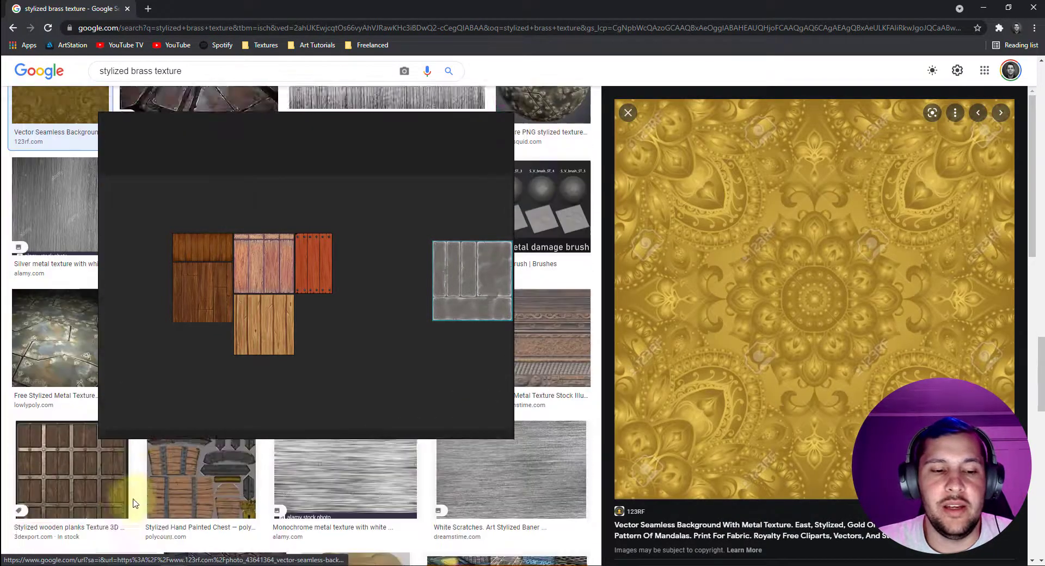
{"action": "scroll", "coordinate": [403, 492], "scroll_direction": "down", "scroll_amount": 3}
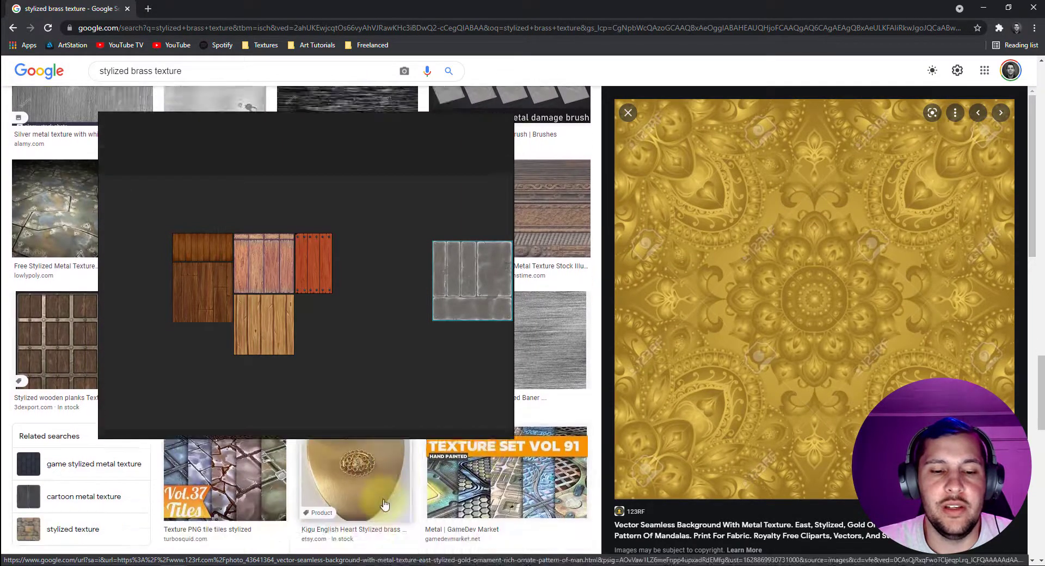
{"action": "scroll", "coordinate": [384, 505], "scroll_direction": "down", "scroll_amount": 5}
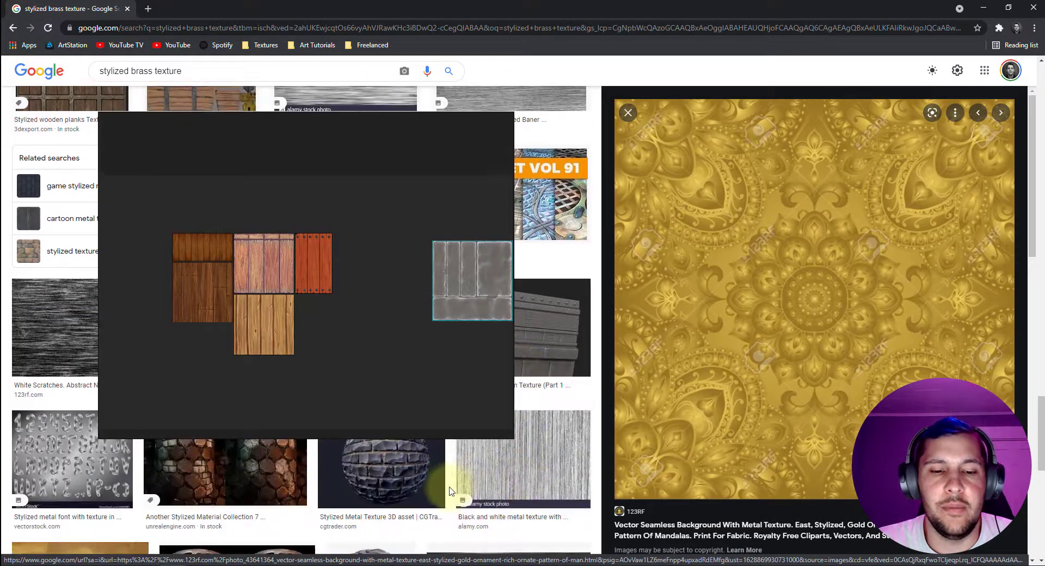
{"action": "scroll", "coordinate": [449, 491], "scroll_direction": "down", "scroll_amount": 3}
{"action": "left_click", "coordinate": [58, 419]}
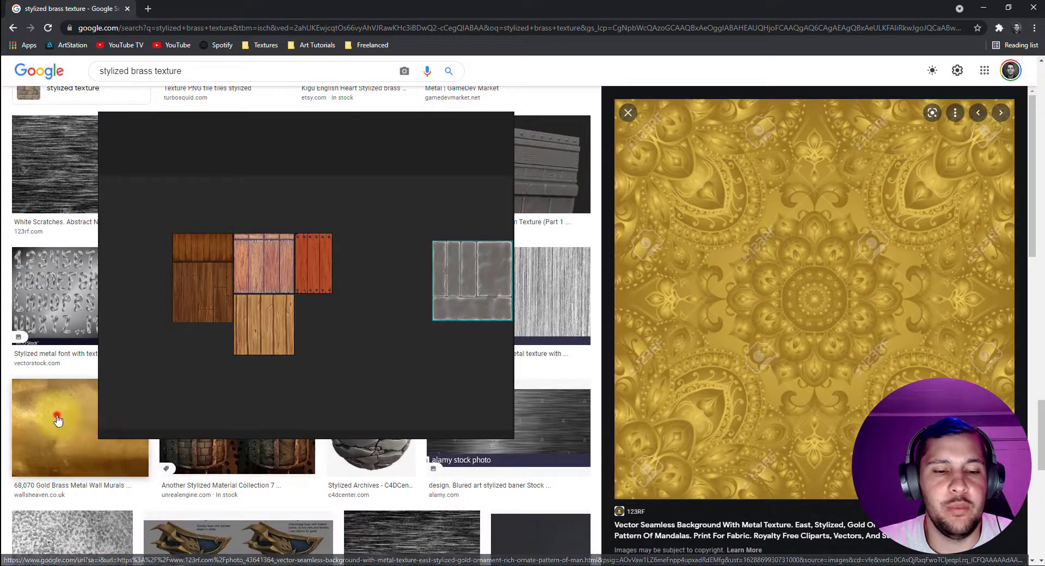
{"action": "left_click", "coordinate": [822, 377]}
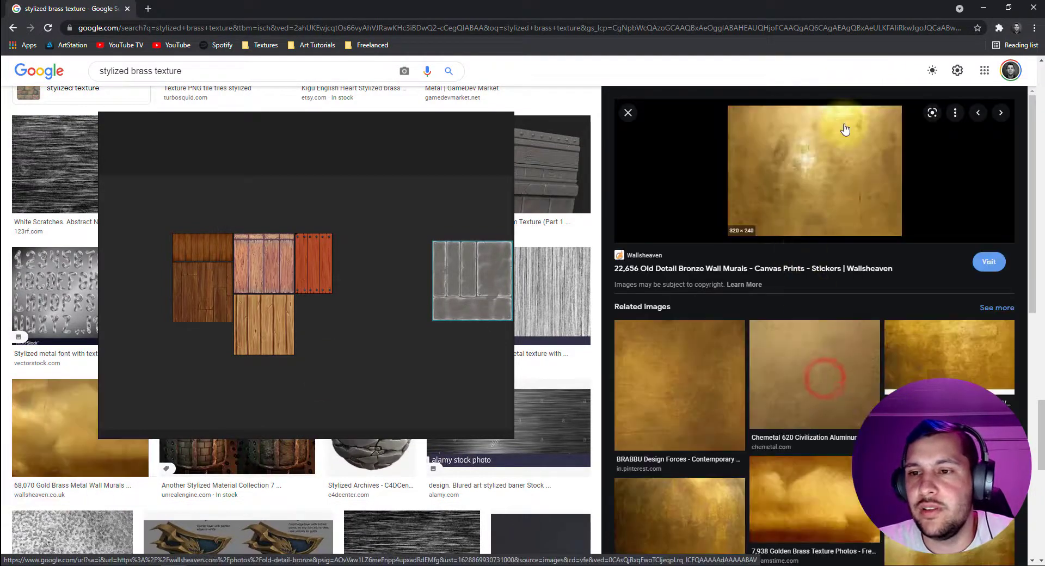
Step: Copy the bronze wall mural image, paste it onto the reference board below the metal plate texture, and enlarge it to match the plate's width
{"action": "right_click", "coordinate": [845, 149]}
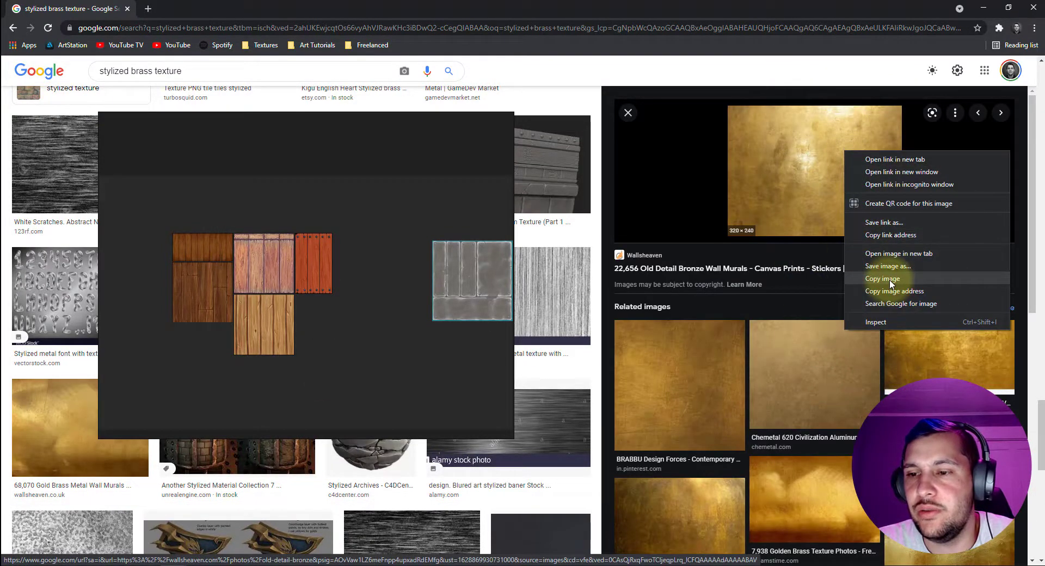
{"action": "left_click", "coordinate": [881, 279]}
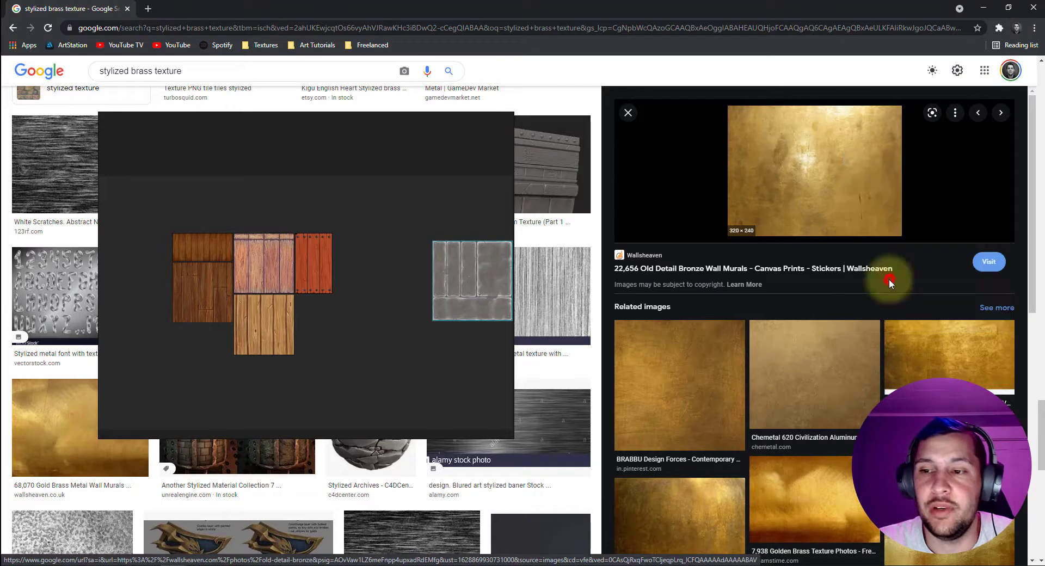
{"action": "left_click", "coordinate": [467, 351]}
{"action": "key", "text": "ctrl+v"}
{"action": "left_click_drag", "start_coordinate": [453, 344], "coordinate": [456, 335]}
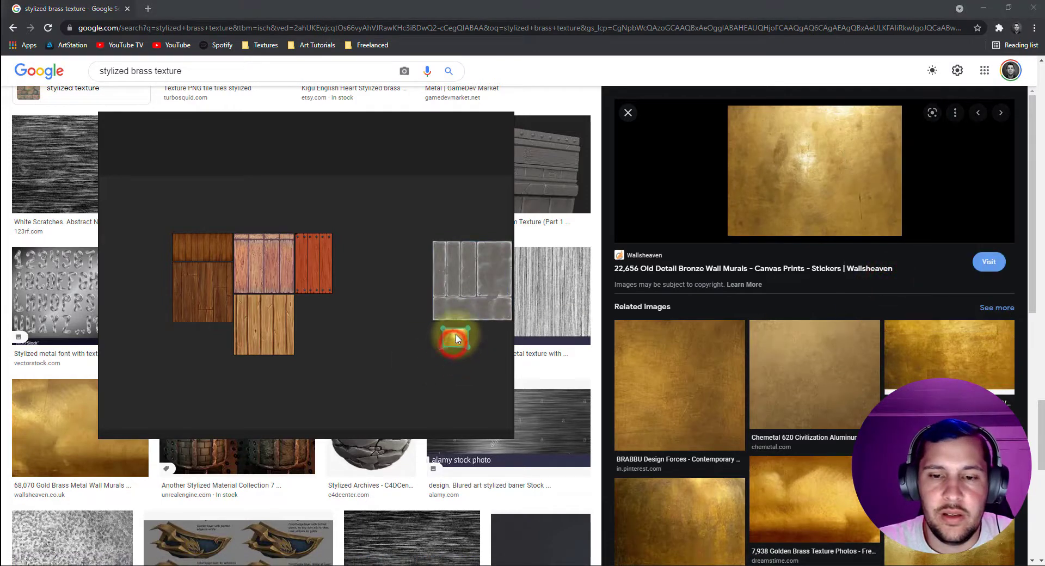
{"action": "left_click_drag", "start_coordinate": [491, 364], "coordinate": [471, 354]}
Step: Look through the related brass images and preview the Faux Texture Wallpaper In Brass Design image
{"action": "scroll", "coordinate": [809, 401], "scroll_direction": "down", "scroll_amount": 7}
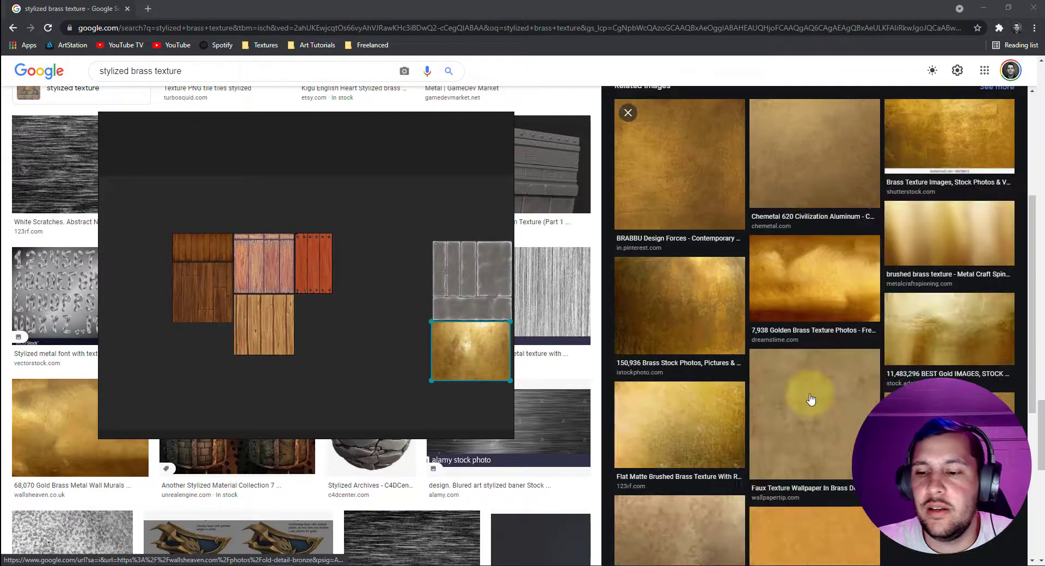
{"action": "left_click", "coordinate": [815, 205]}
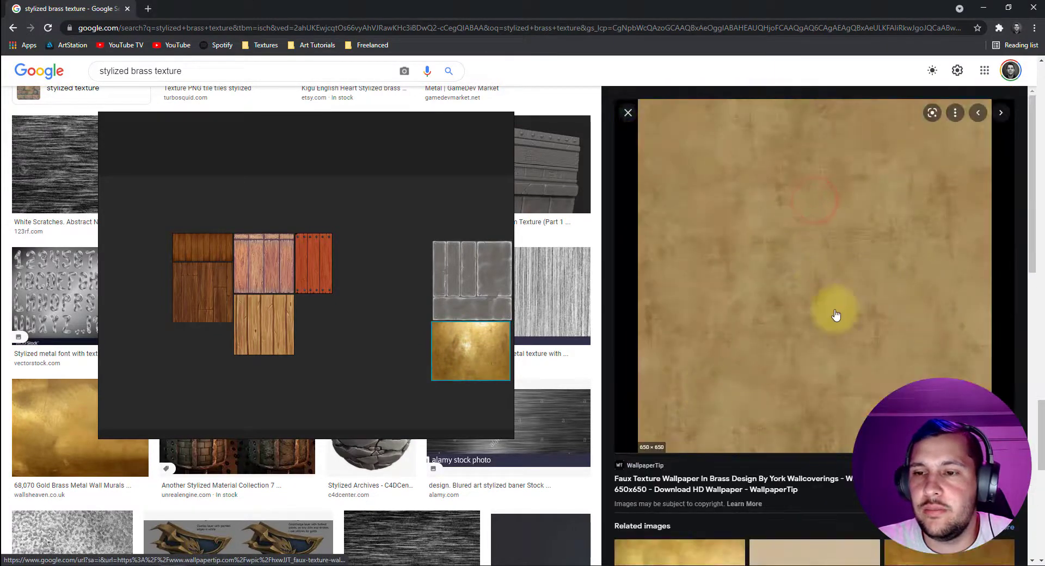
{"action": "scroll", "coordinate": [439, 352], "scroll_direction": "down", "scroll_amount": 3}
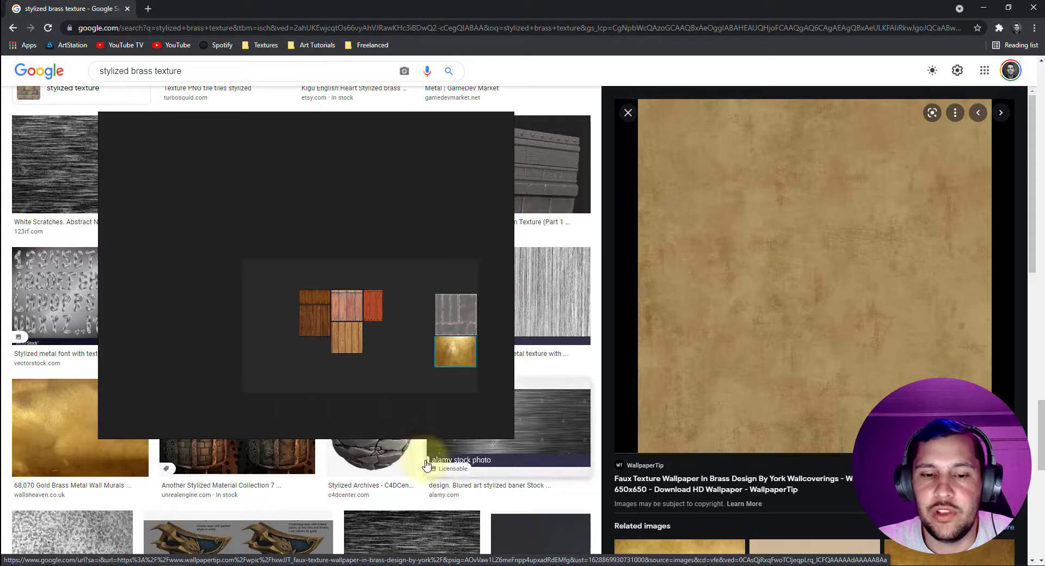
{"action": "scroll", "coordinate": [534, 465], "scroll_direction": "down", "scroll_amount": 5}
{"action": "scroll", "coordinate": [533, 464], "scroll_direction": "up", "scroll_amount": 11}
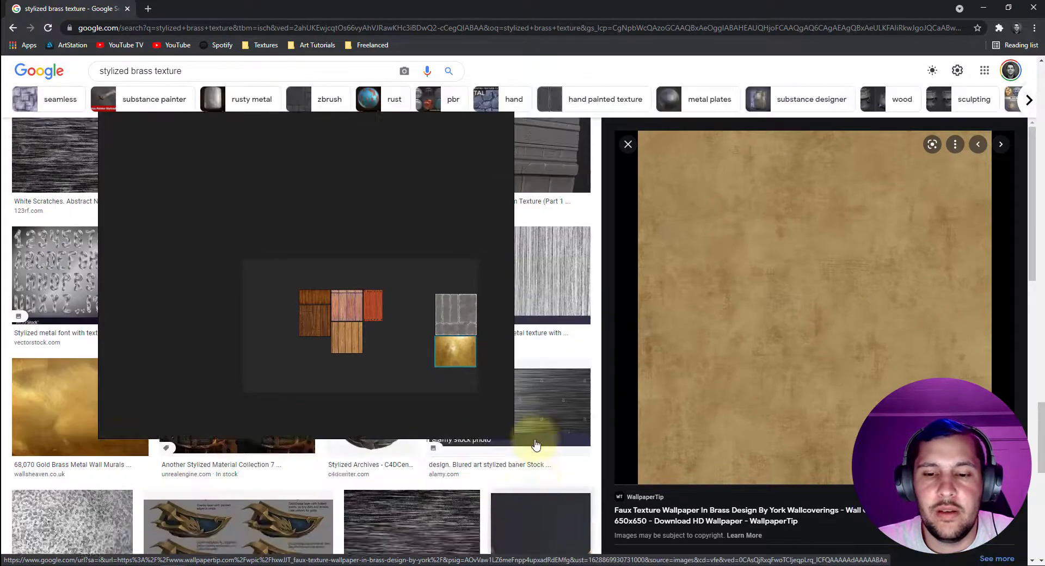
Step: Run a new image search for "pitted brass"
{"action": "triple_click", "coordinate": [199, 66]}
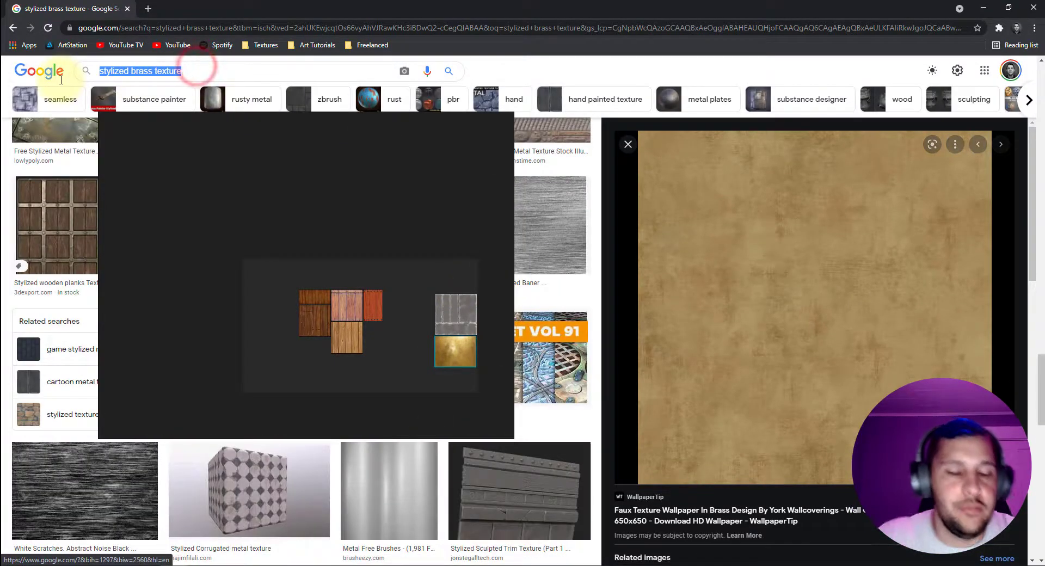
{"action": "type", "text": "pti"}
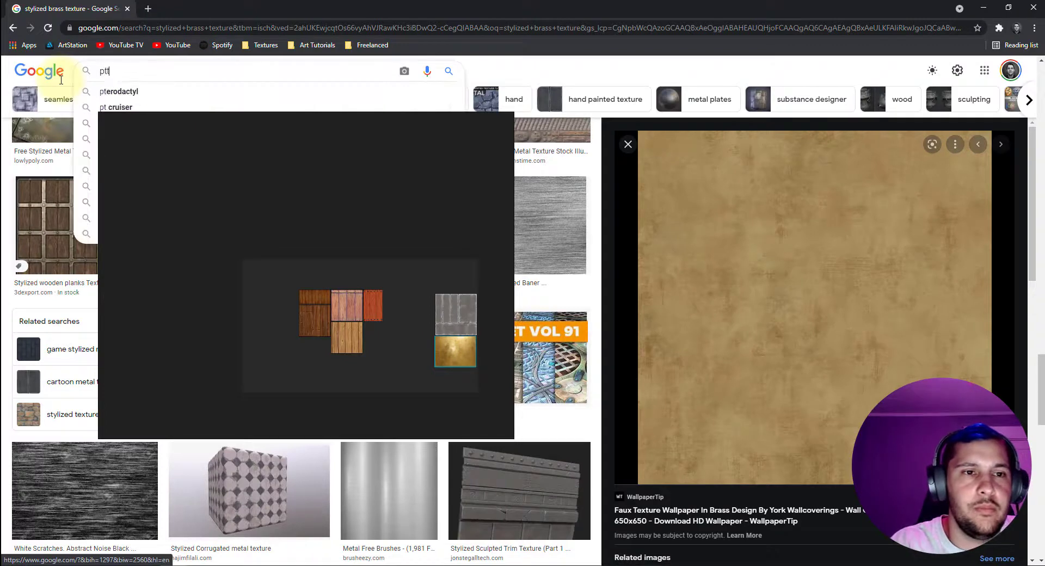
{"action": "type", "text": "te"}
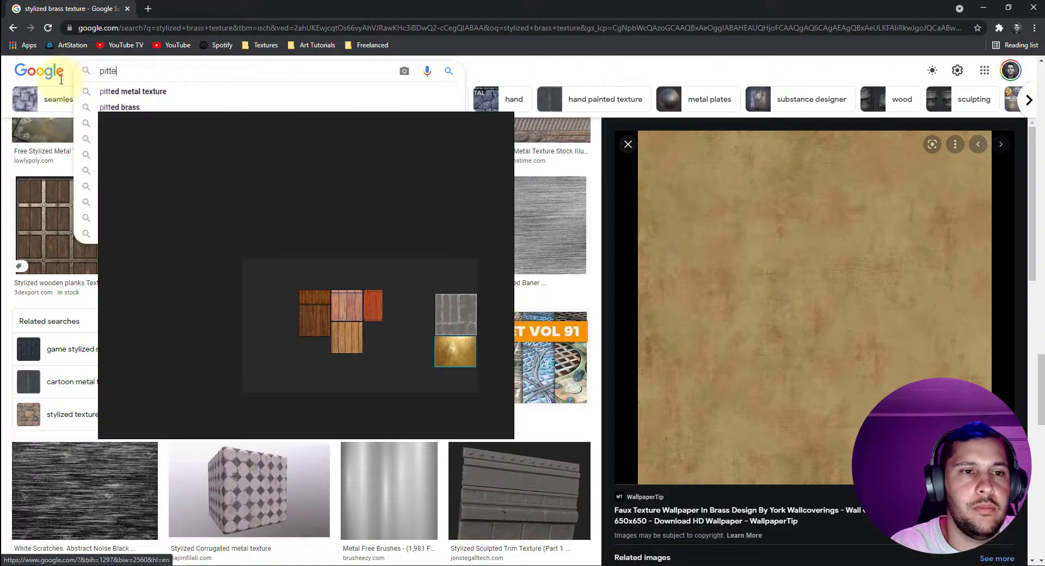
{"action": "type", "text": "d"}
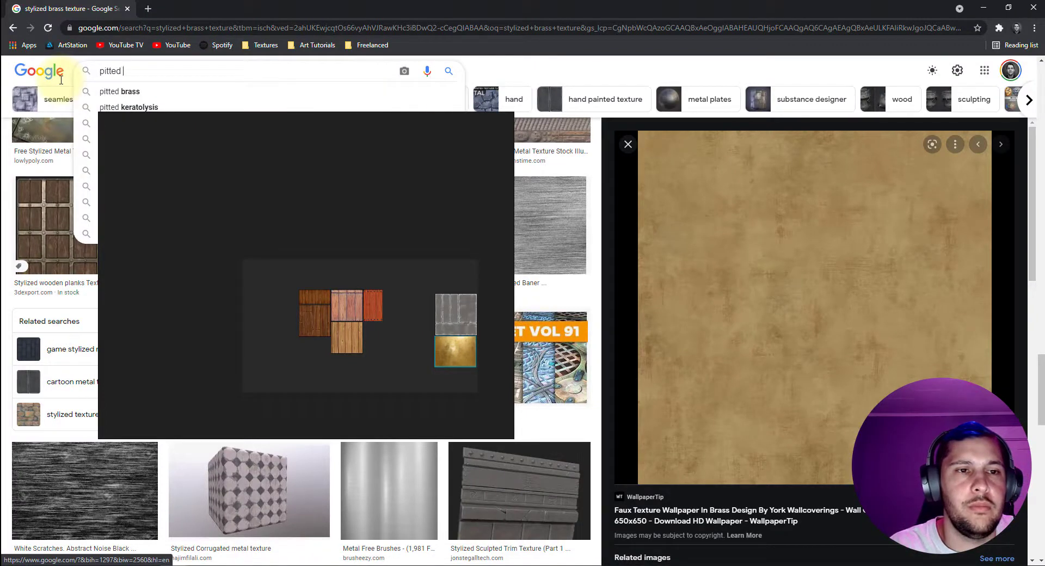
{"action": "key", "text": "Down"}
{"action": "key", "text": "Return"}
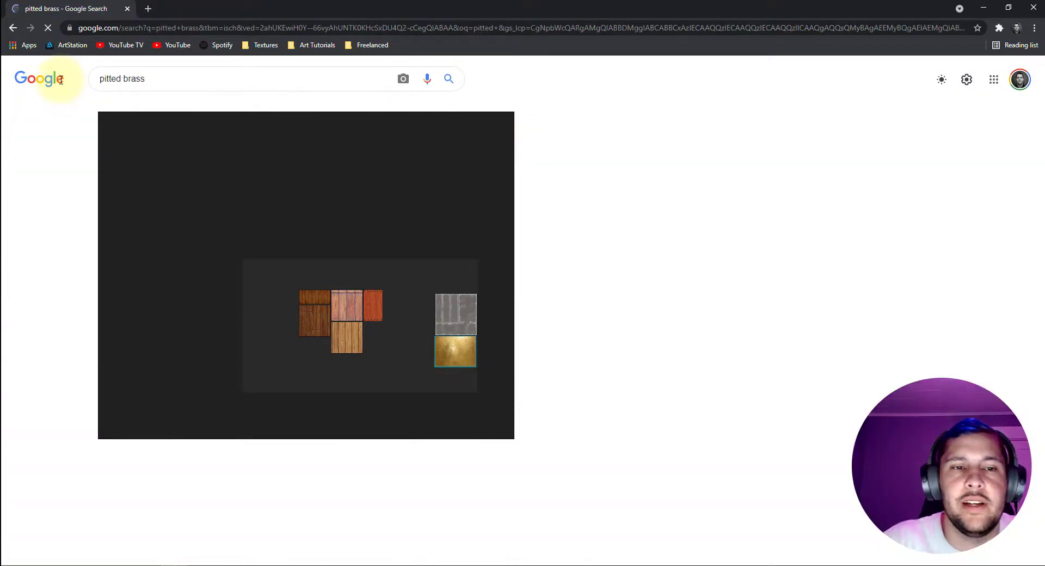
Step: Open the DIY: Vintage Brass Restoration hinge image and reposition the reference board so it does not cover the preview
{"action": "left_click_drag", "start_coordinate": [412, 145], "coordinate": [735, 124]}
{"action": "left_click", "coordinate": [87, 427]}
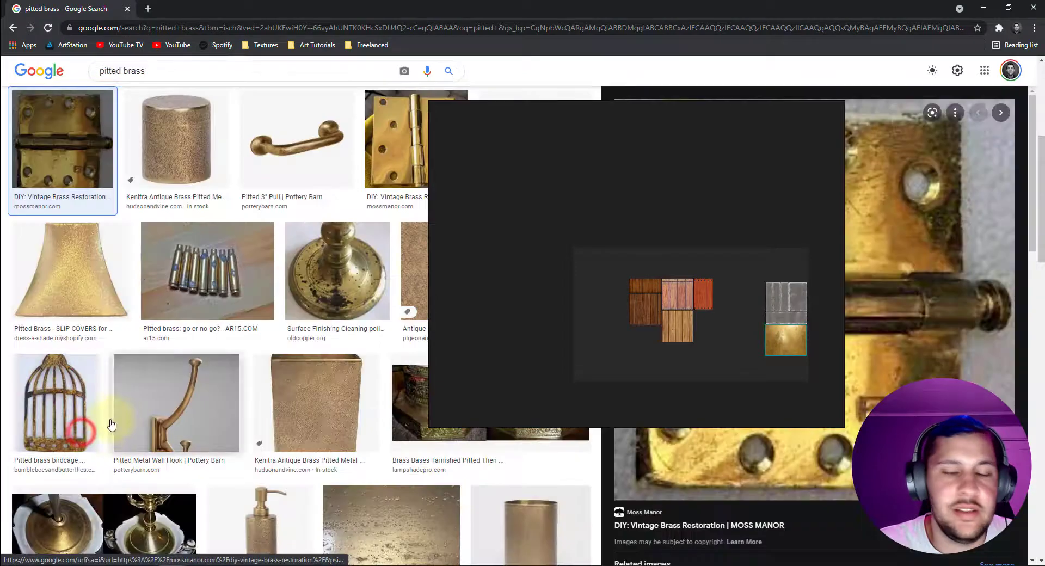
{"action": "left_click_drag", "start_coordinate": [694, 173], "coordinate": [391, 202]}
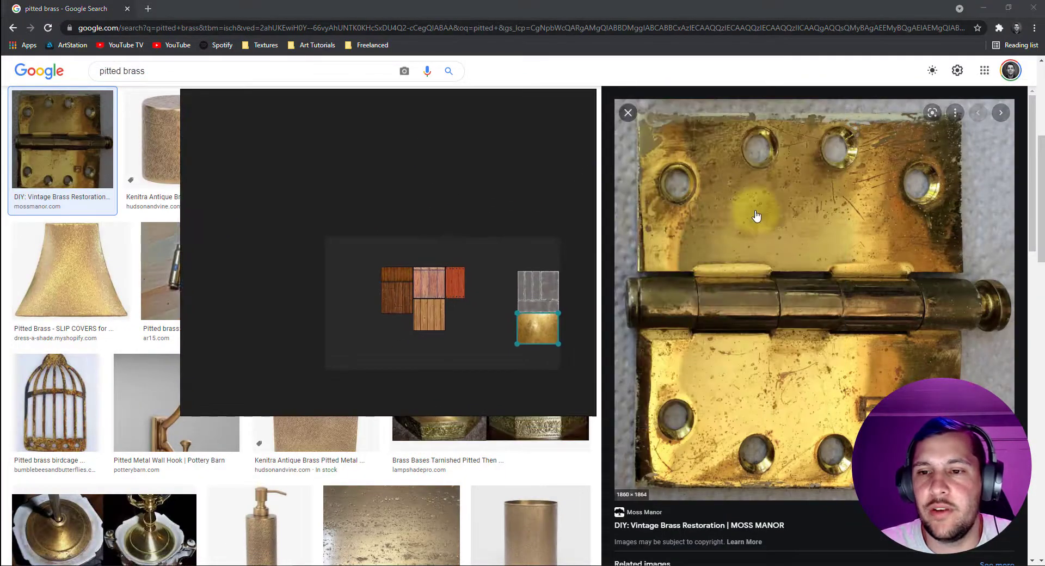
Step: Copy the vintage brass hinge image, paste it onto the reference board, and enlarge it to the right of the metal textures
{"action": "right_click", "coordinate": [755, 214]}
{"action": "left_click", "coordinate": [799, 339]}
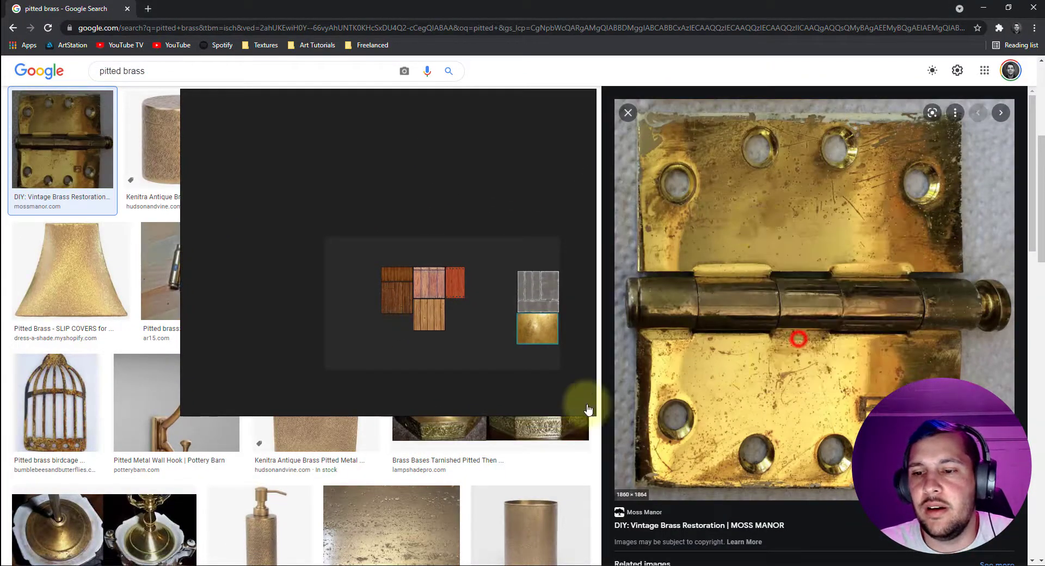
{"action": "left_click", "coordinate": [560, 364]}
{"action": "key", "text": "ctrl+v"}
{"action": "left_click_drag", "start_coordinate": [560, 375], "coordinate": [598, 318]}
{"action": "left_click", "coordinate": [520, 359]}
{"action": "middle_click_drag", "start_coordinate": [412, 289], "coordinate": [322, 224]}
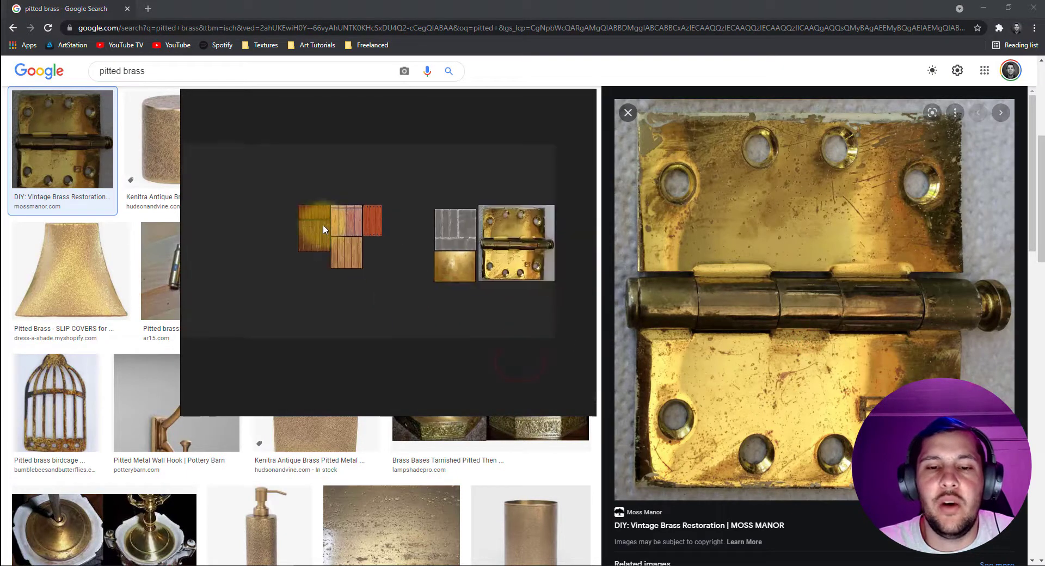
Step: Enlarge the reference board window and normalize all the wood textures by size
{"action": "left_click_drag", "start_coordinate": [181, 413], "coordinate": [89, 498]}
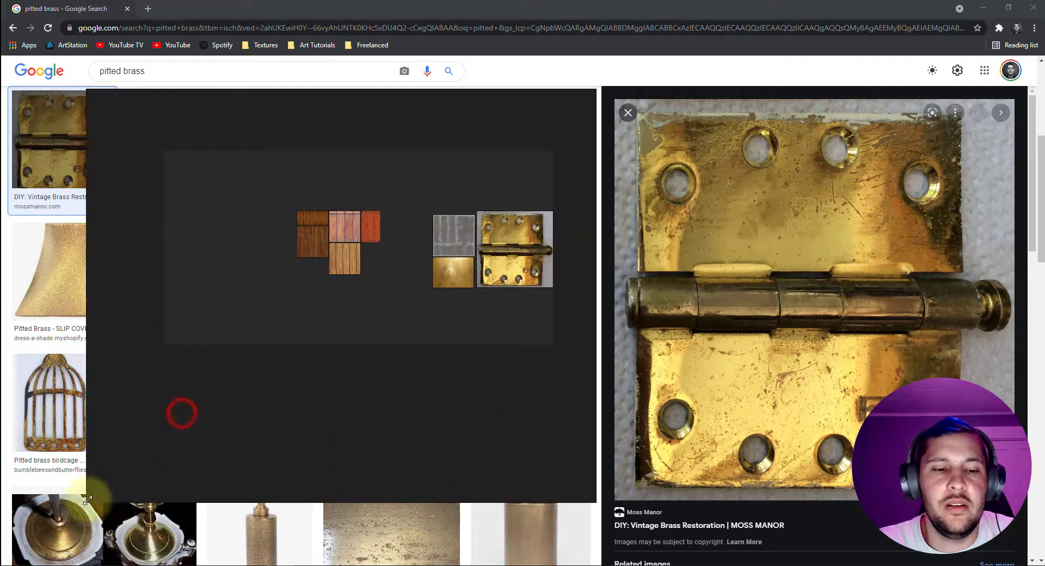
{"action": "scroll", "coordinate": [266, 215], "scroll_direction": "up", "scroll_amount": 3}
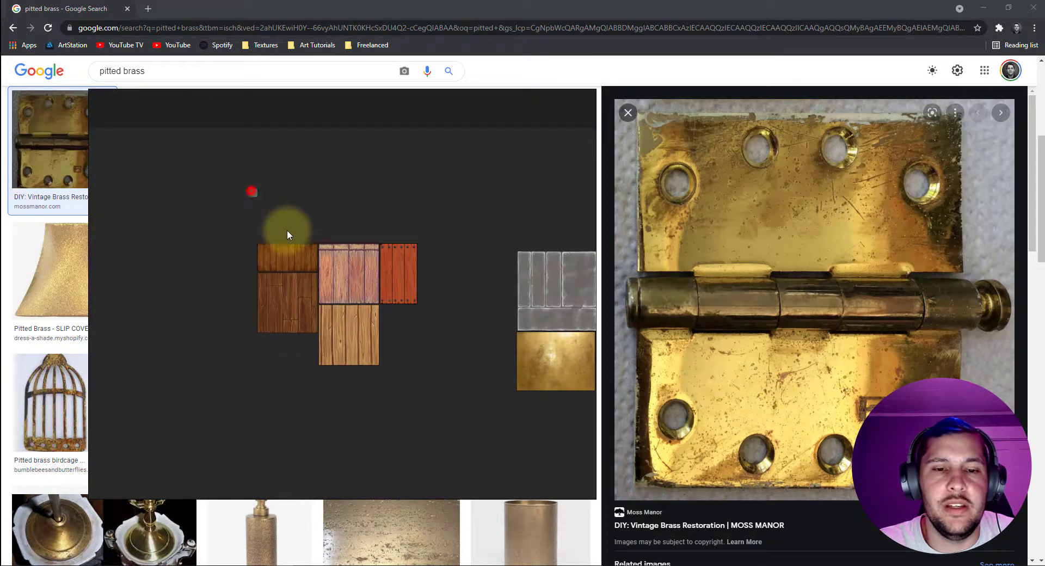
{"action": "left_click_drag", "start_coordinate": [287, 234], "coordinate": [444, 421]}
{"action": "right_click", "coordinate": [289, 265]}
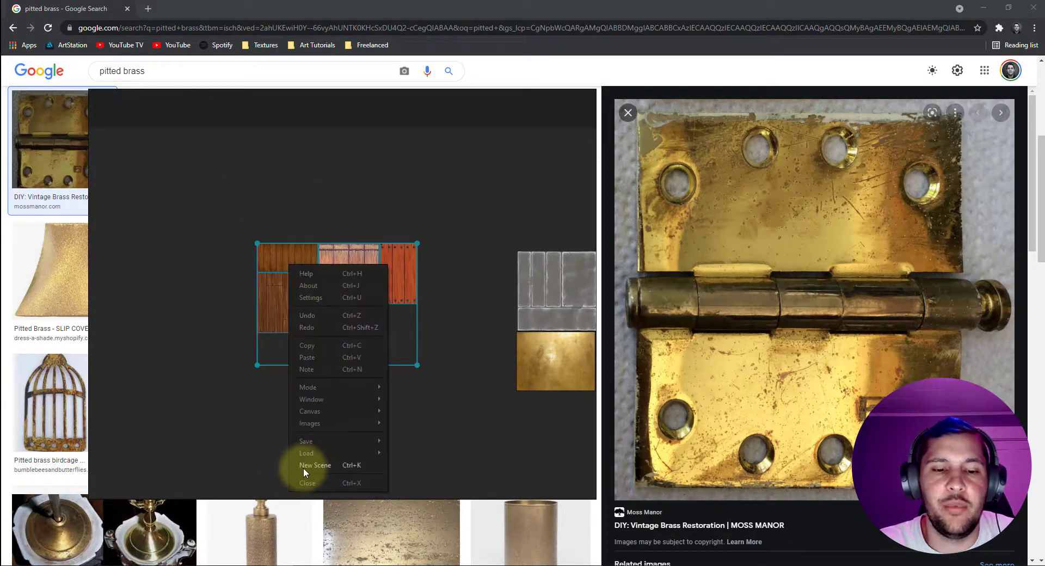
{"action": "left_click", "coordinate": [319, 424]}
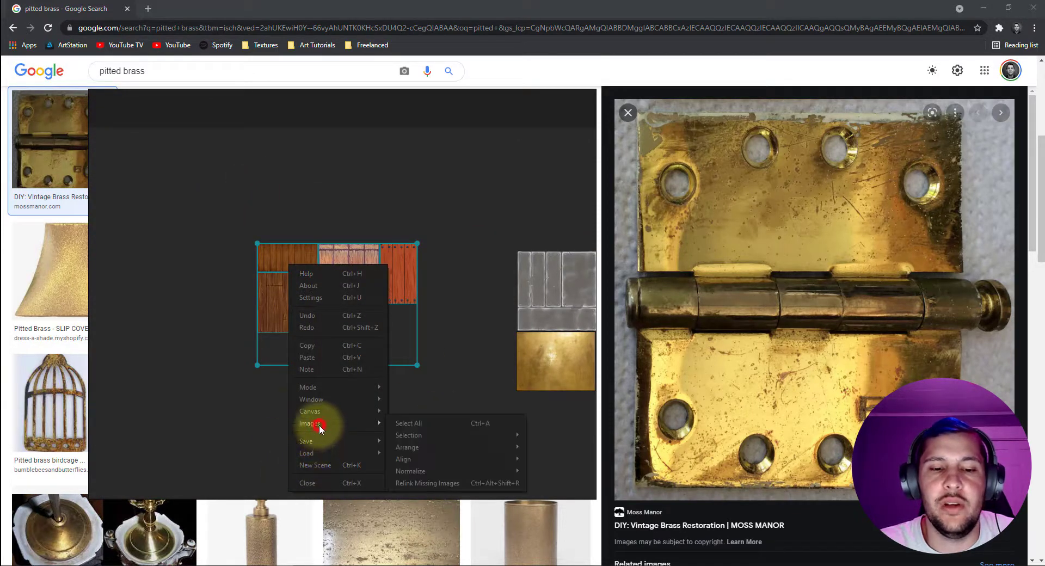
{"action": "left_click", "coordinate": [418, 472]}
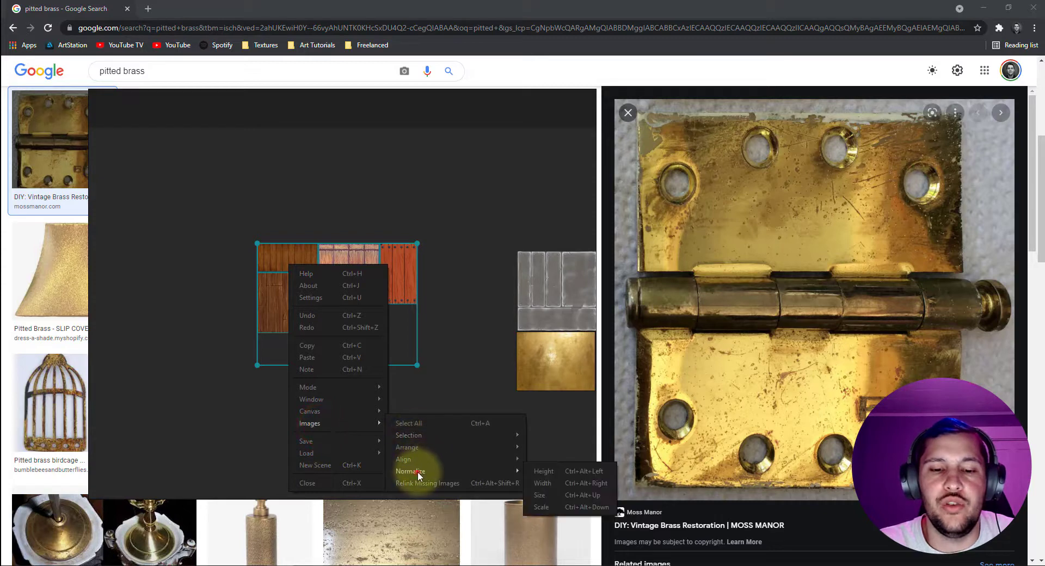
{"action": "left_click", "coordinate": [544, 496]}
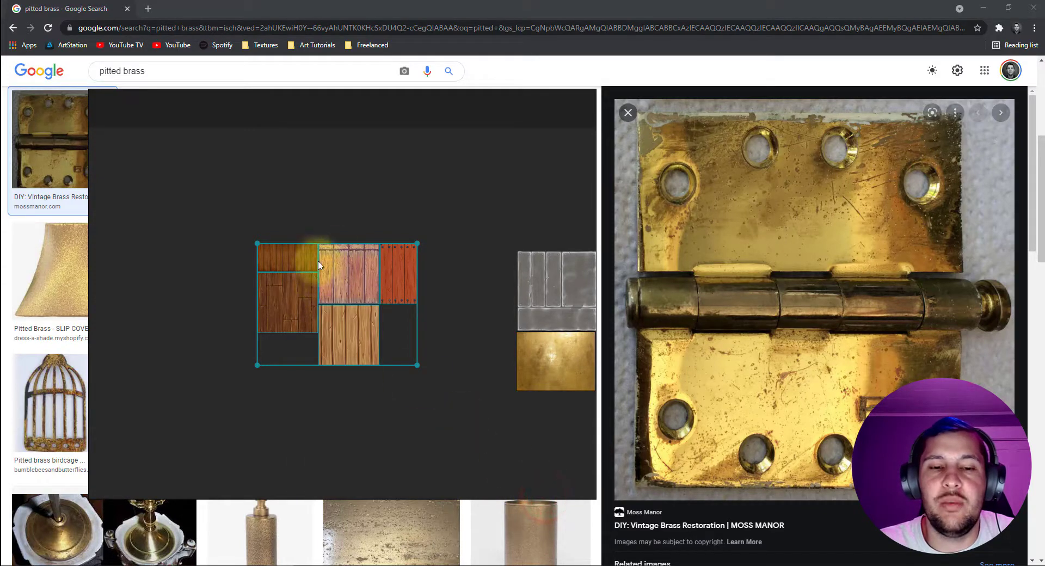
Step: Arrange the wood textures with the Optimal layout and move the group up and left, away from the metal references
{"action": "right_click", "coordinate": [312, 282]}
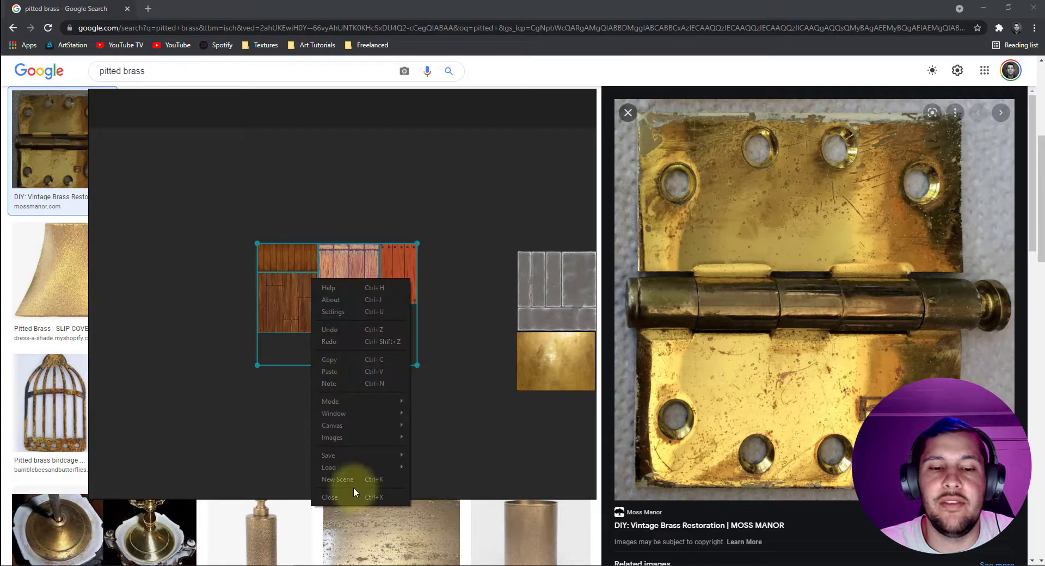
{"action": "left_click", "coordinate": [337, 437]}
{"action": "left_click", "coordinate": [433, 460]}
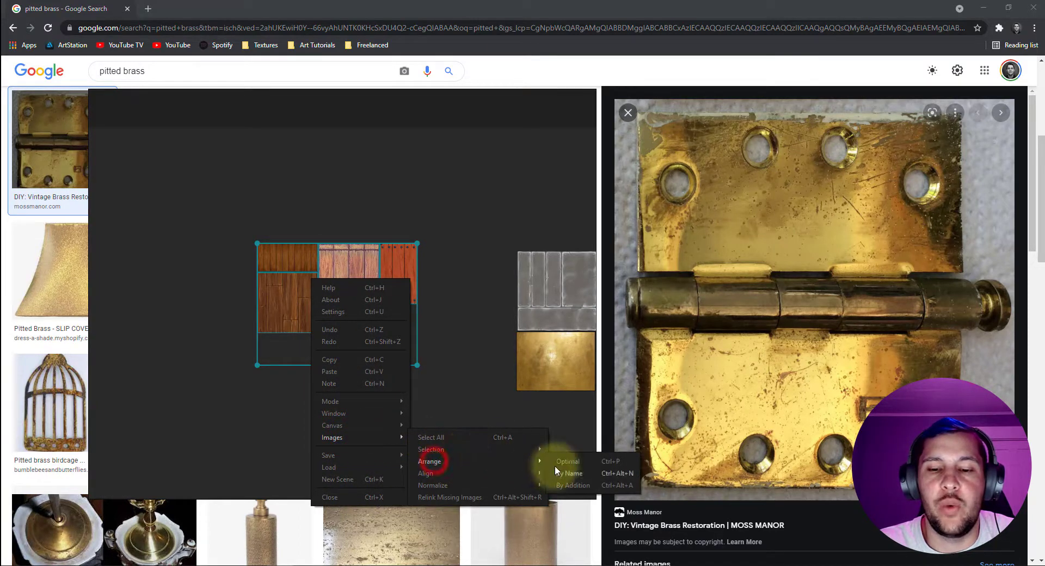
{"action": "left_click", "coordinate": [566, 461]}
{"action": "left_click_drag", "start_coordinate": [288, 301], "coordinate": [219, 255]}
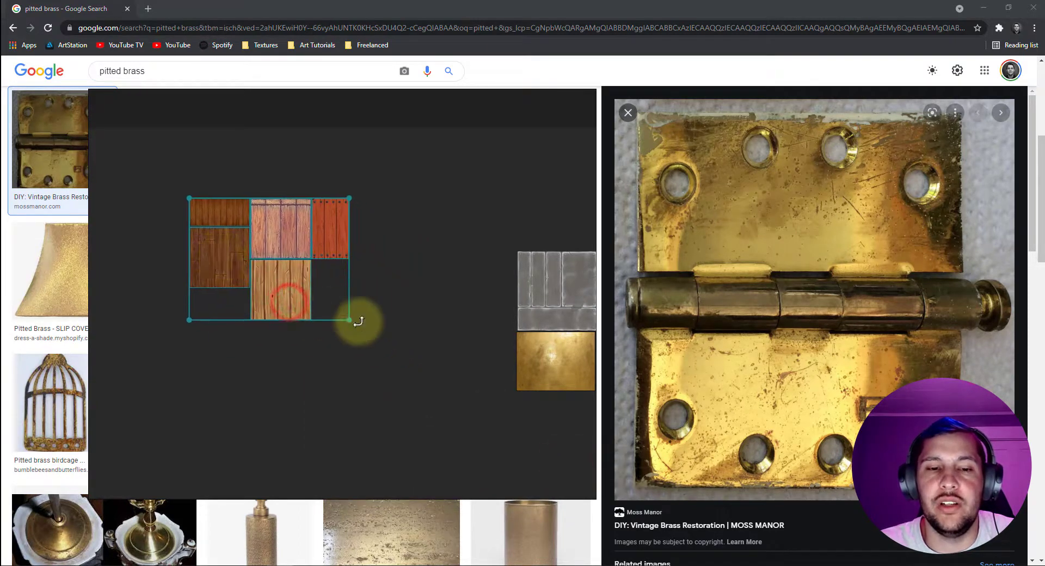
Step: Select the metal plate, bronze and brass hinge images and normalize them by size
{"action": "scroll", "coordinate": [366, 324], "scroll_direction": "down", "scroll_amount": 5}
{"action": "scroll", "coordinate": [403, 343], "scroll_direction": "up", "scroll_amount": 2}
{"action": "left_click_drag", "start_coordinate": [560, 256], "coordinate": [396, 370]}
{"action": "right_click", "coordinate": [460, 371]}
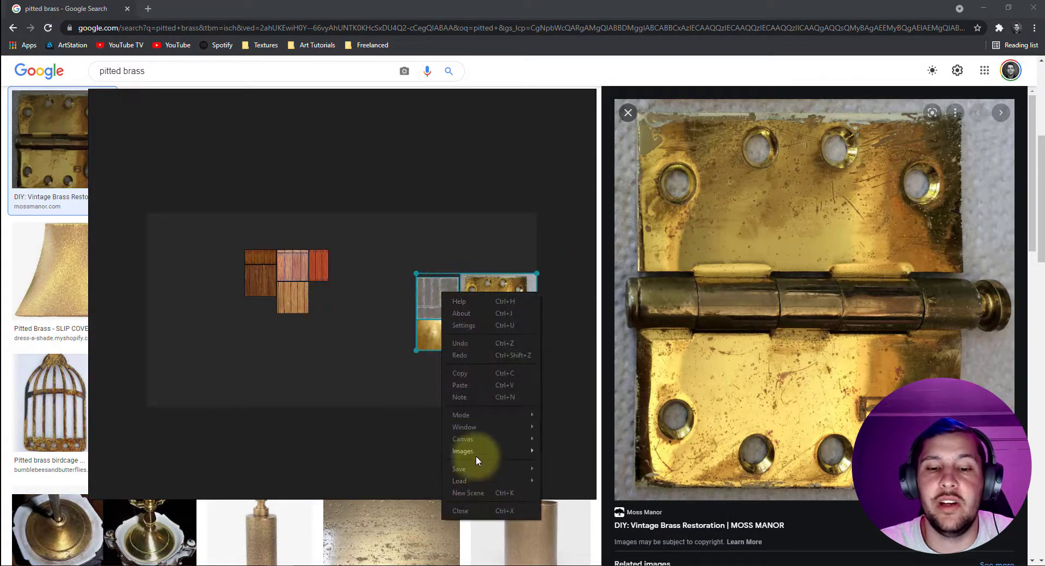
{"action": "right_click", "coordinate": [435, 289]}
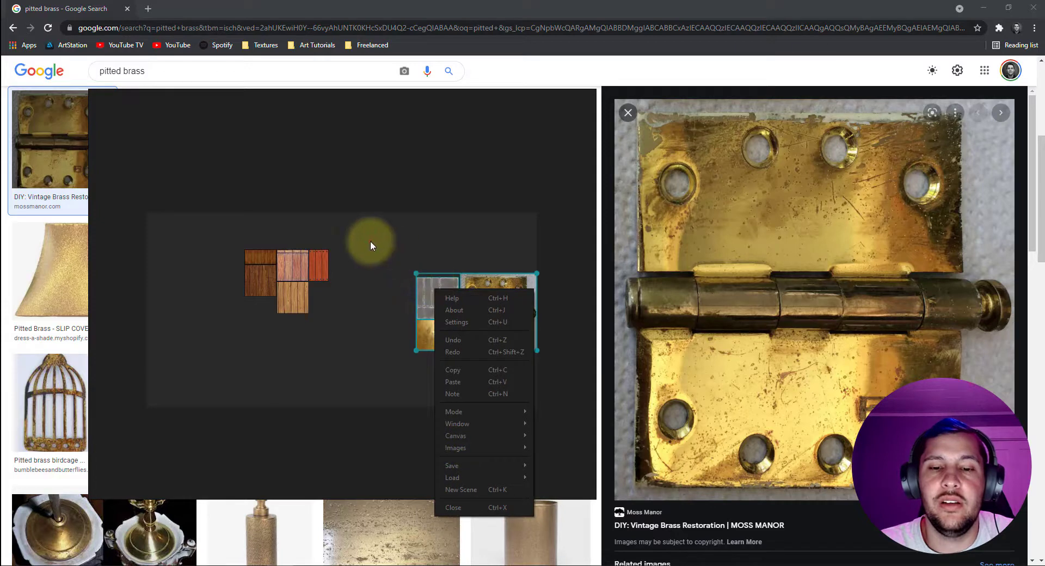
{"action": "left_click_drag", "start_coordinate": [370, 246], "coordinate": [569, 361]}
{"action": "right_click", "coordinate": [502, 316]}
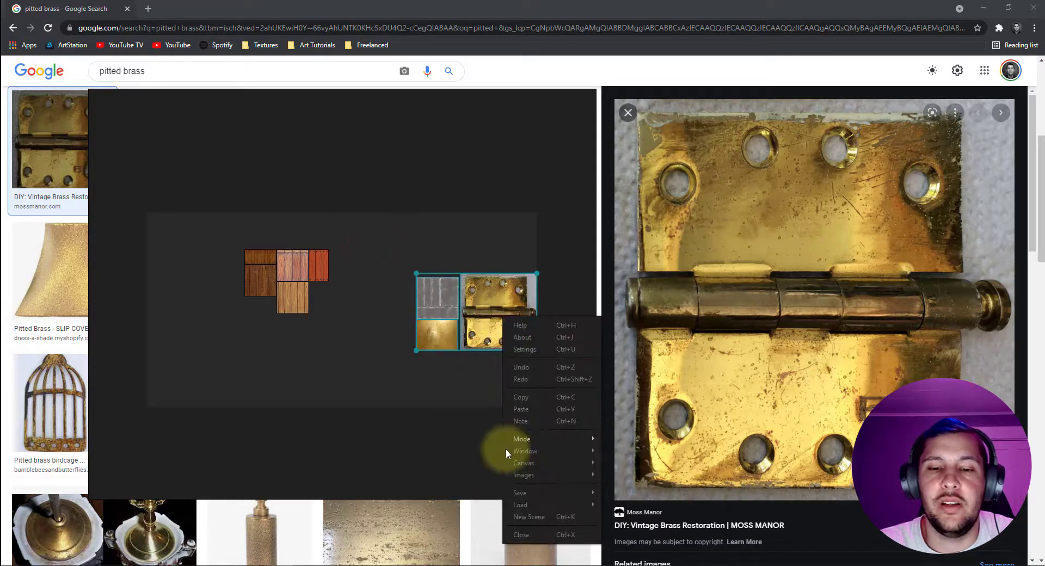
{"action": "left_click", "coordinate": [514, 475]}
{"action": "left_click", "coordinate": [624, 522]}
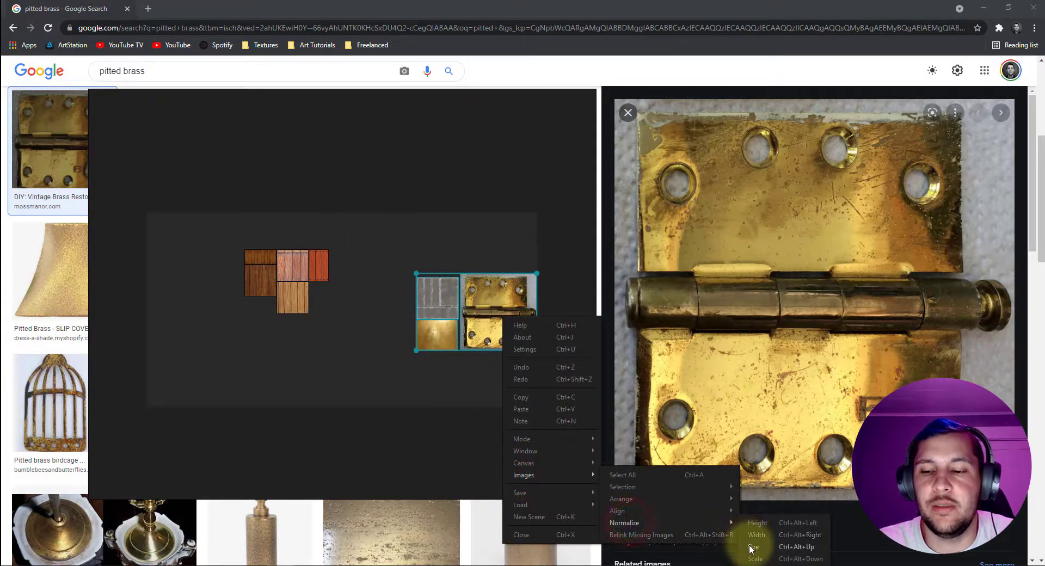
{"action": "left_click", "coordinate": [750, 549]}
Step: Arrange the metal references with the Optimal layout and move the group closer to the wood textures
{"action": "scroll", "coordinate": [459, 315], "scroll_direction": "up", "scroll_amount": 6}
{"action": "scroll", "coordinate": [476, 323], "scroll_direction": "down", "scroll_amount": 2}
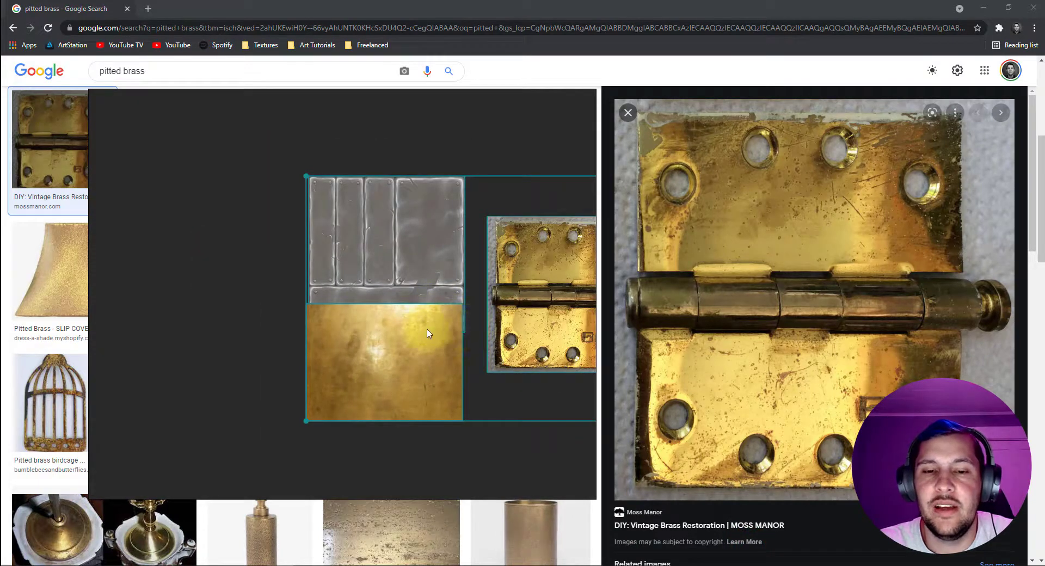
{"action": "right_click", "coordinate": [402, 268]}
{"action": "left_click", "coordinate": [437, 425]}
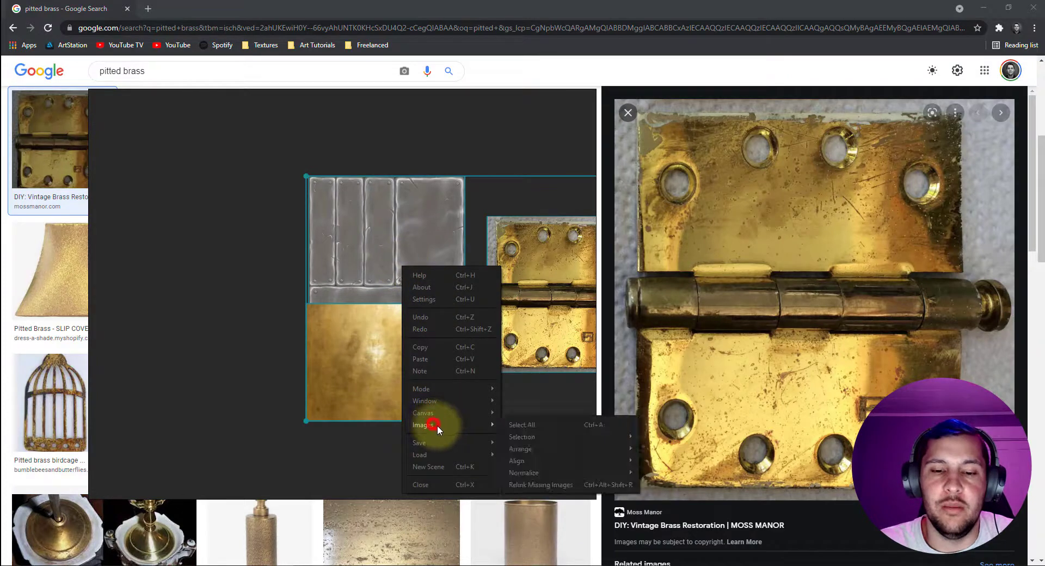
{"action": "left_click", "coordinate": [530, 449]}
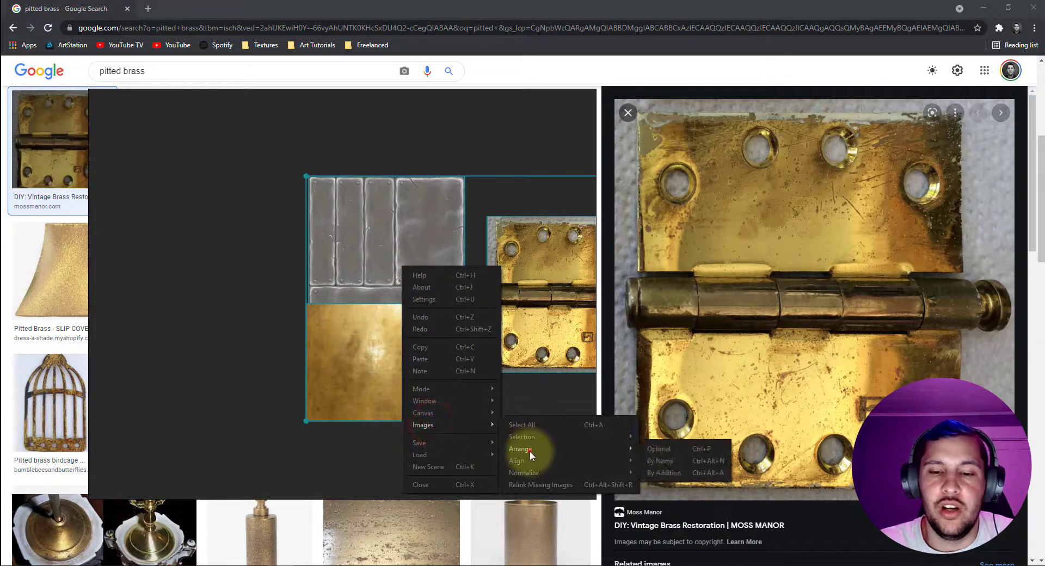
{"action": "left_click", "coordinate": [680, 450]}
{"action": "scroll", "coordinate": [495, 359], "scroll_direction": "down", "scroll_amount": 3}
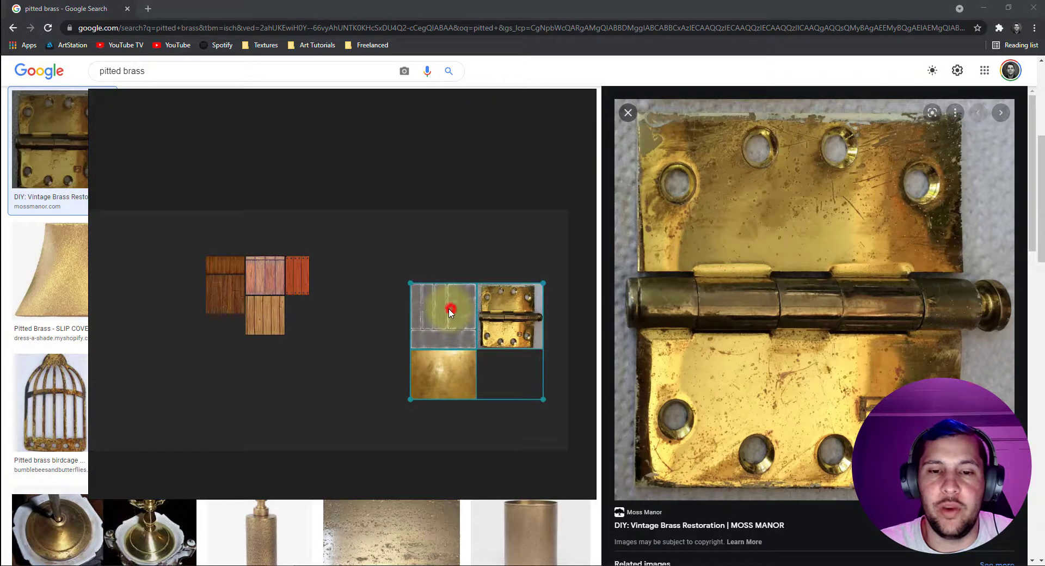
{"action": "left_click_drag", "start_coordinate": [446, 308], "coordinate": [409, 282]}
Step: Add a note reading "Wood" directly above the wood textures on the reference board
{"action": "left_click", "coordinate": [292, 227]}
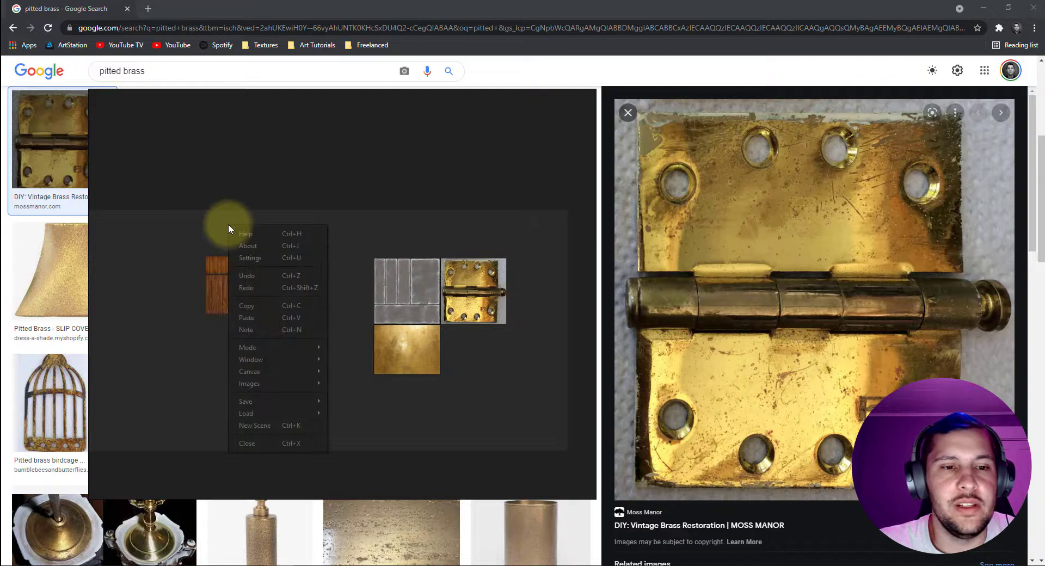
{"action": "left_click", "coordinate": [249, 329]}
{"action": "type", "text": "W"}
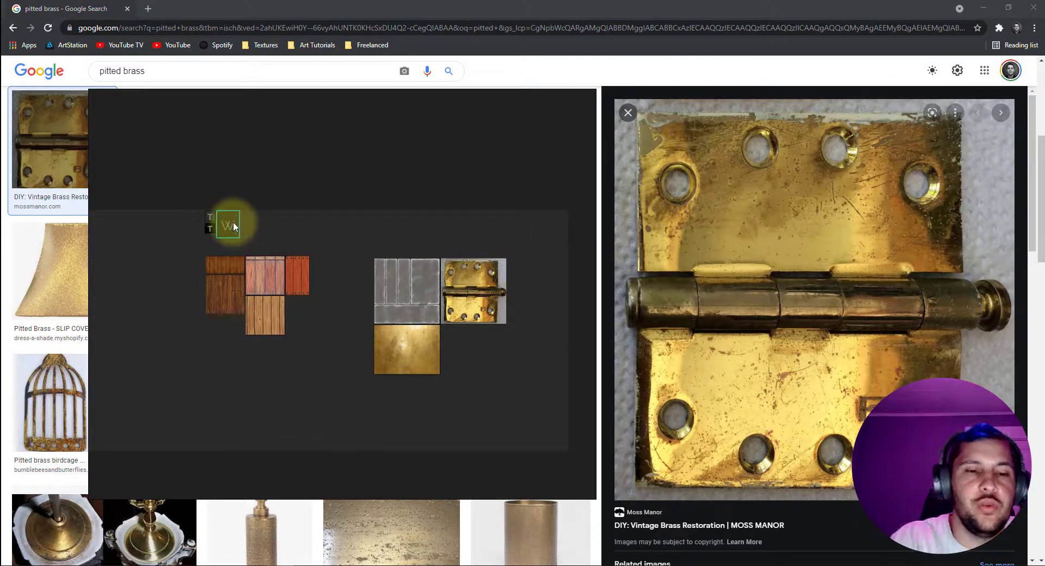
{"action": "type", "text": "ord"}
{"action": "key", "text": "Escape"}
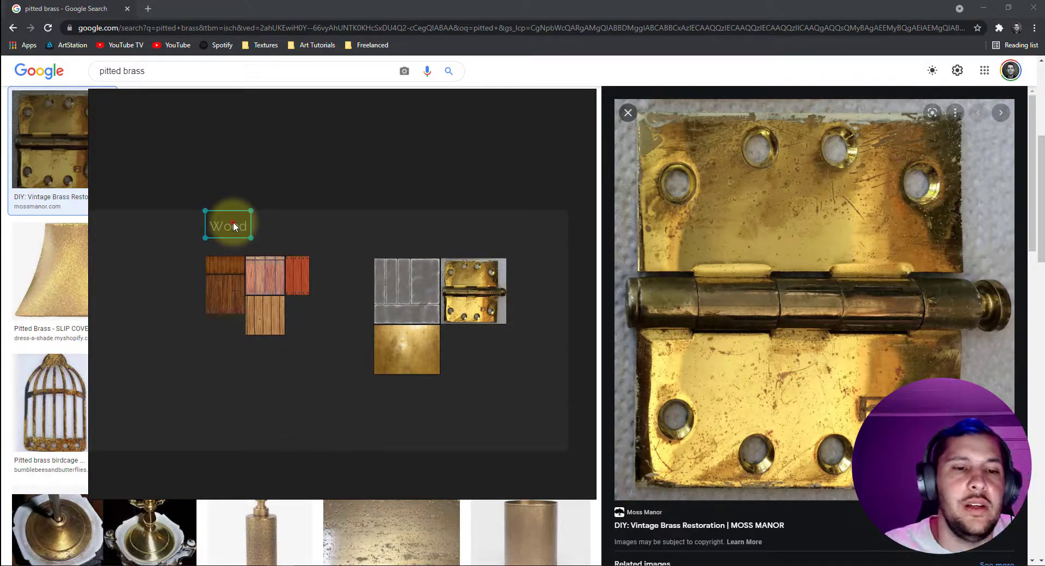
Step: Add a note reading "Metal" and move it down against the upper edge of the metal references
{"action": "right_click", "coordinate": [377, 230]}
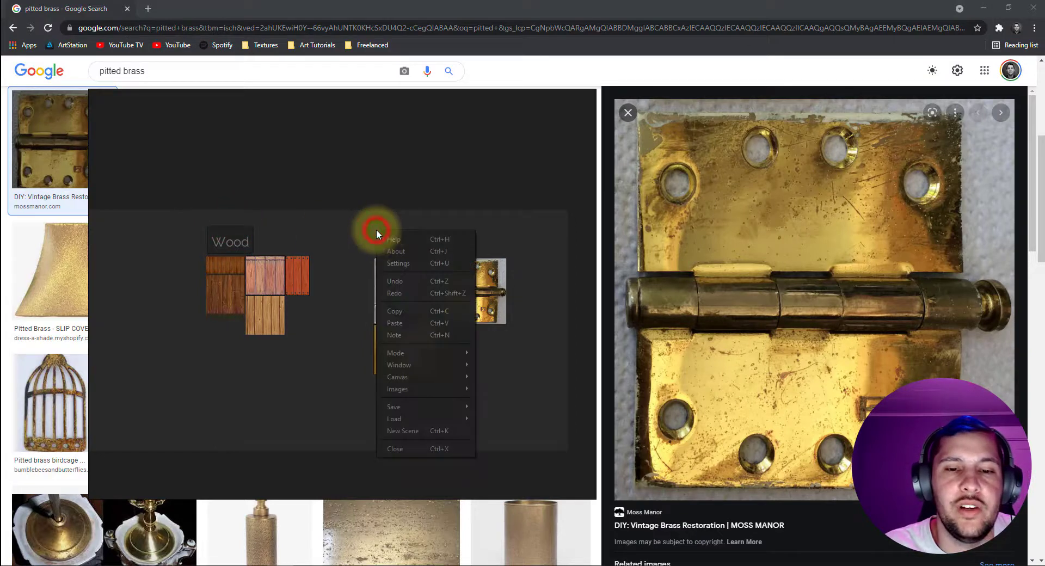
{"action": "left_click", "coordinate": [408, 335]}
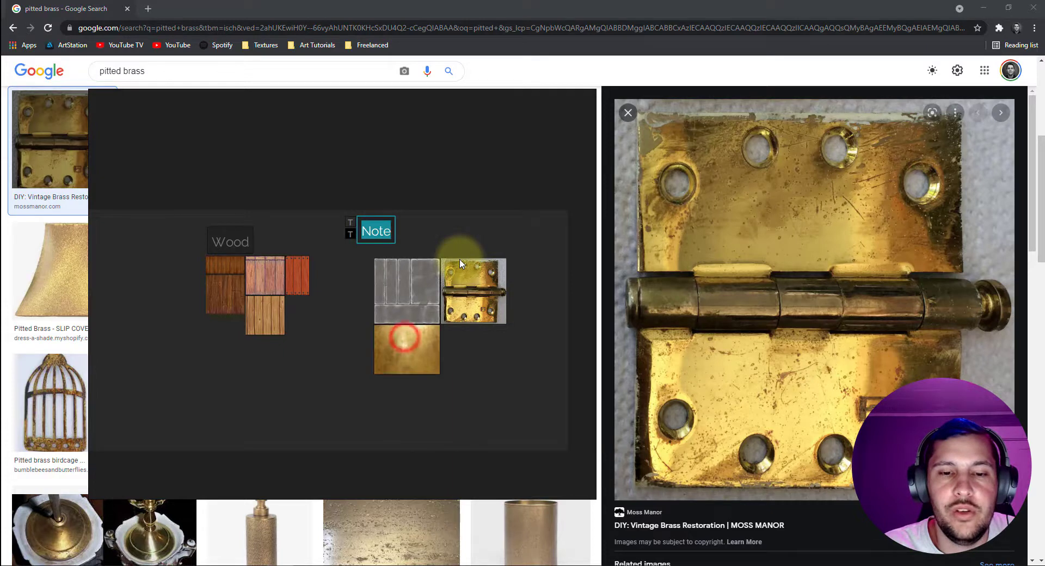
{"action": "type", "text": "Metal"}
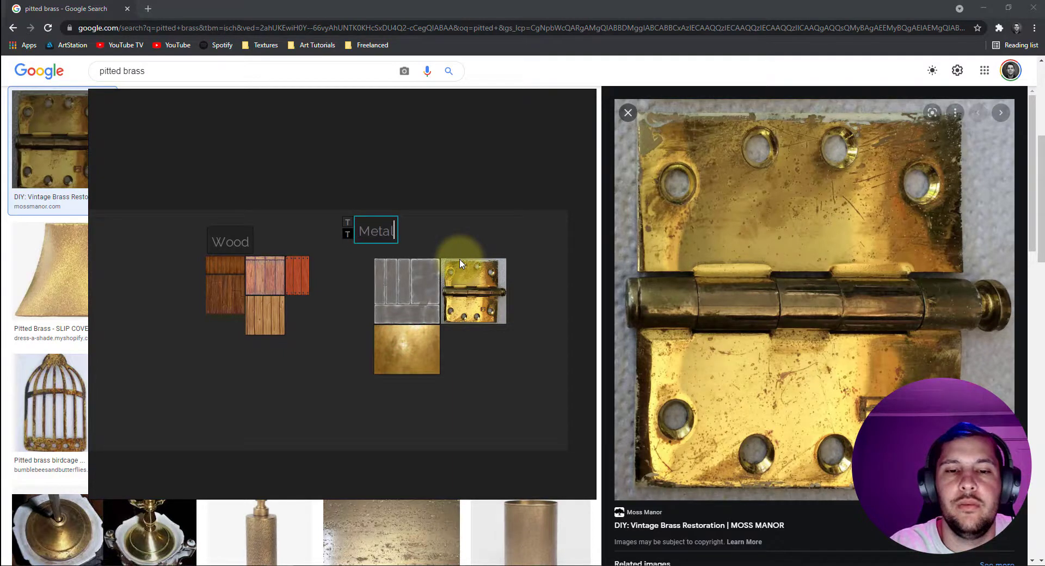
{"action": "key", "text": "Escape"}
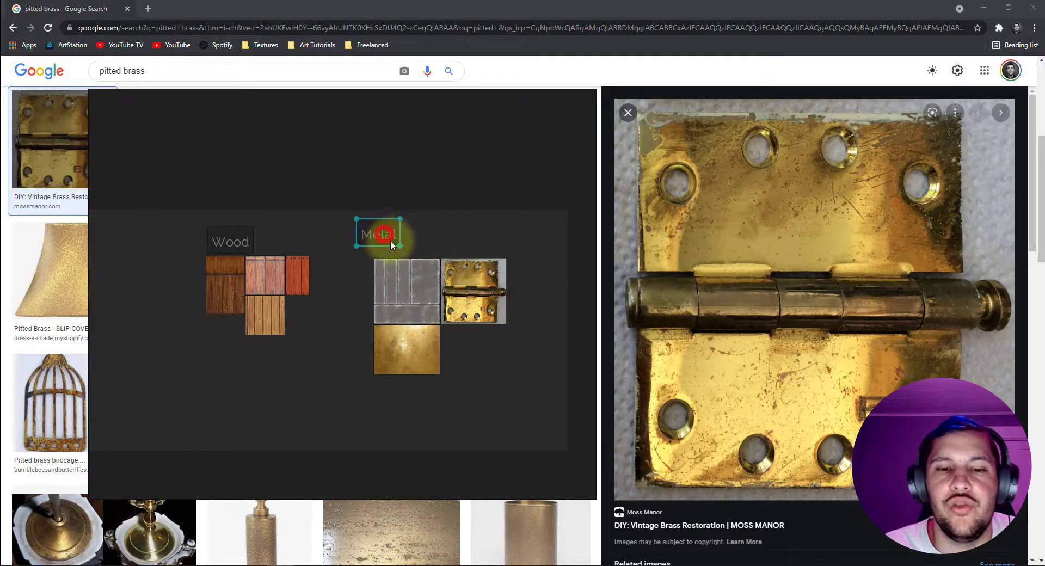
{"action": "left_click_drag", "start_coordinate": [391, 241], "coordinate": [408, 251]}
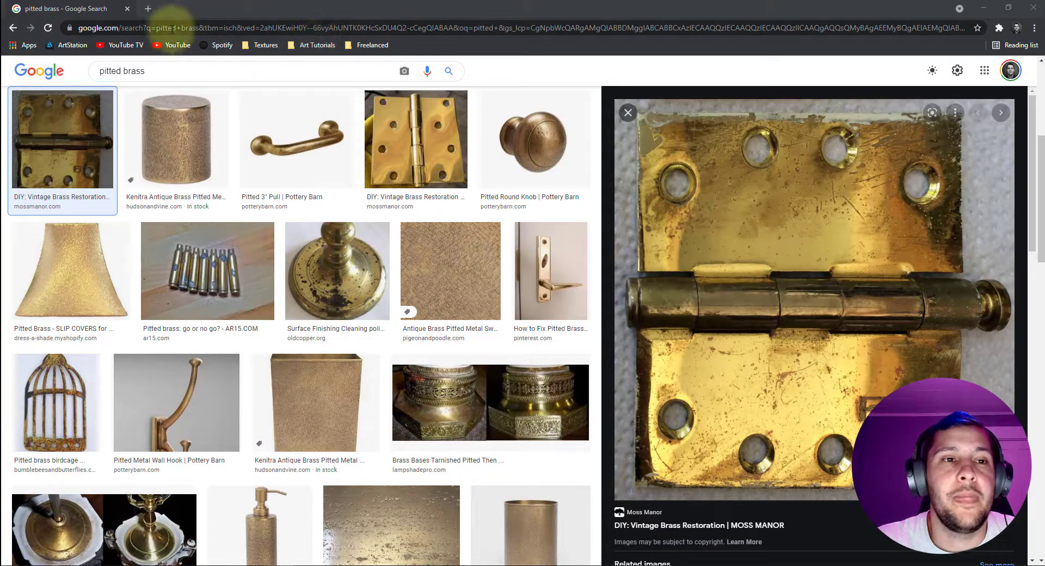
Step: Close the pitted brass image search and return to the piano project in Substance Painter
{"action": "left_click", "coordinate": [127, 9]}
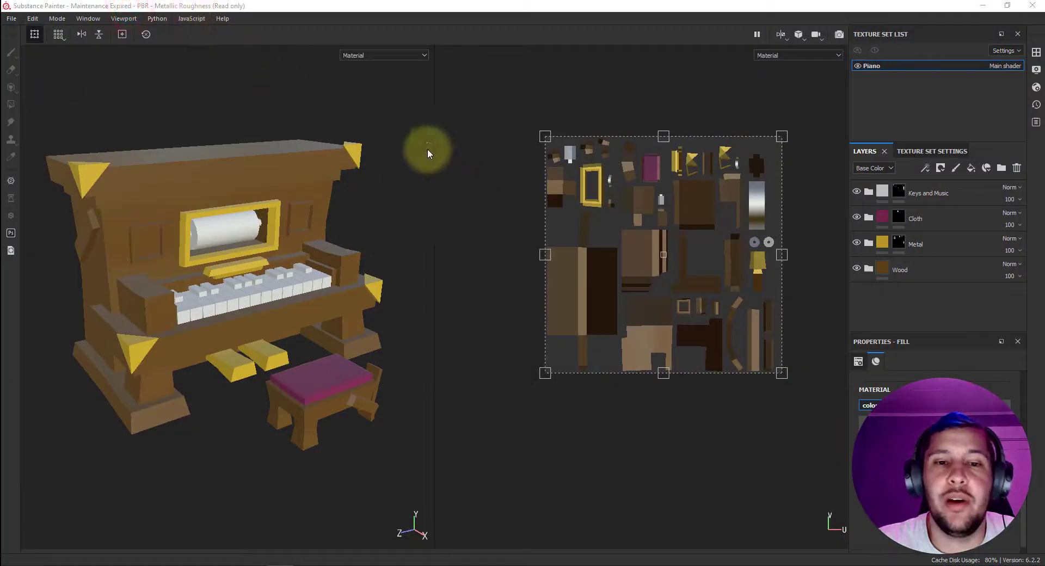